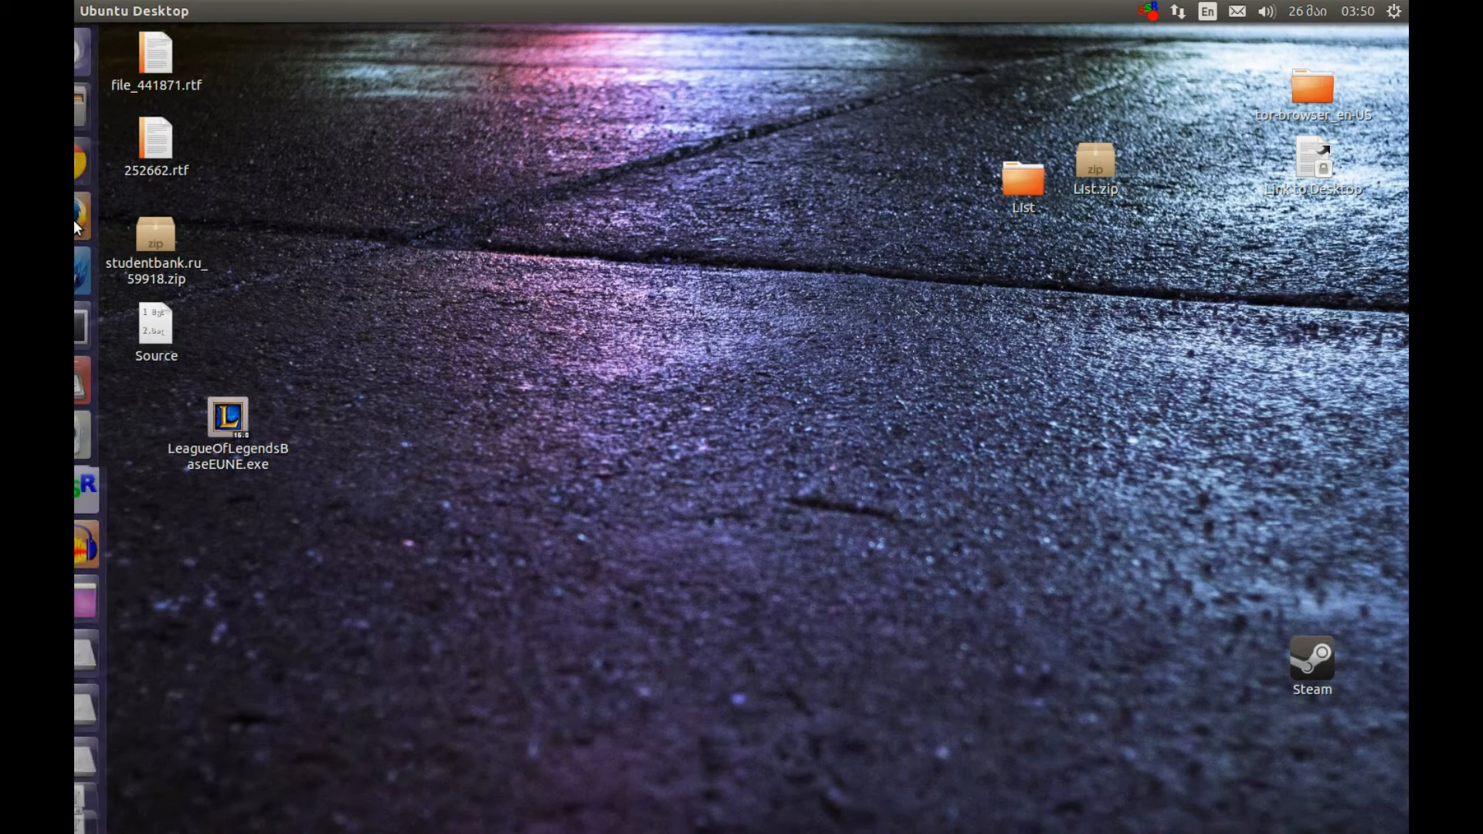
# Open the PlayOnLinux downloads page in Firefox, expand the Ubuntu packages, and highlight the PlayOnLinux_4.2.2.deb link
pyautogui.click(116, 217)
pyautogui.click(247, 43)
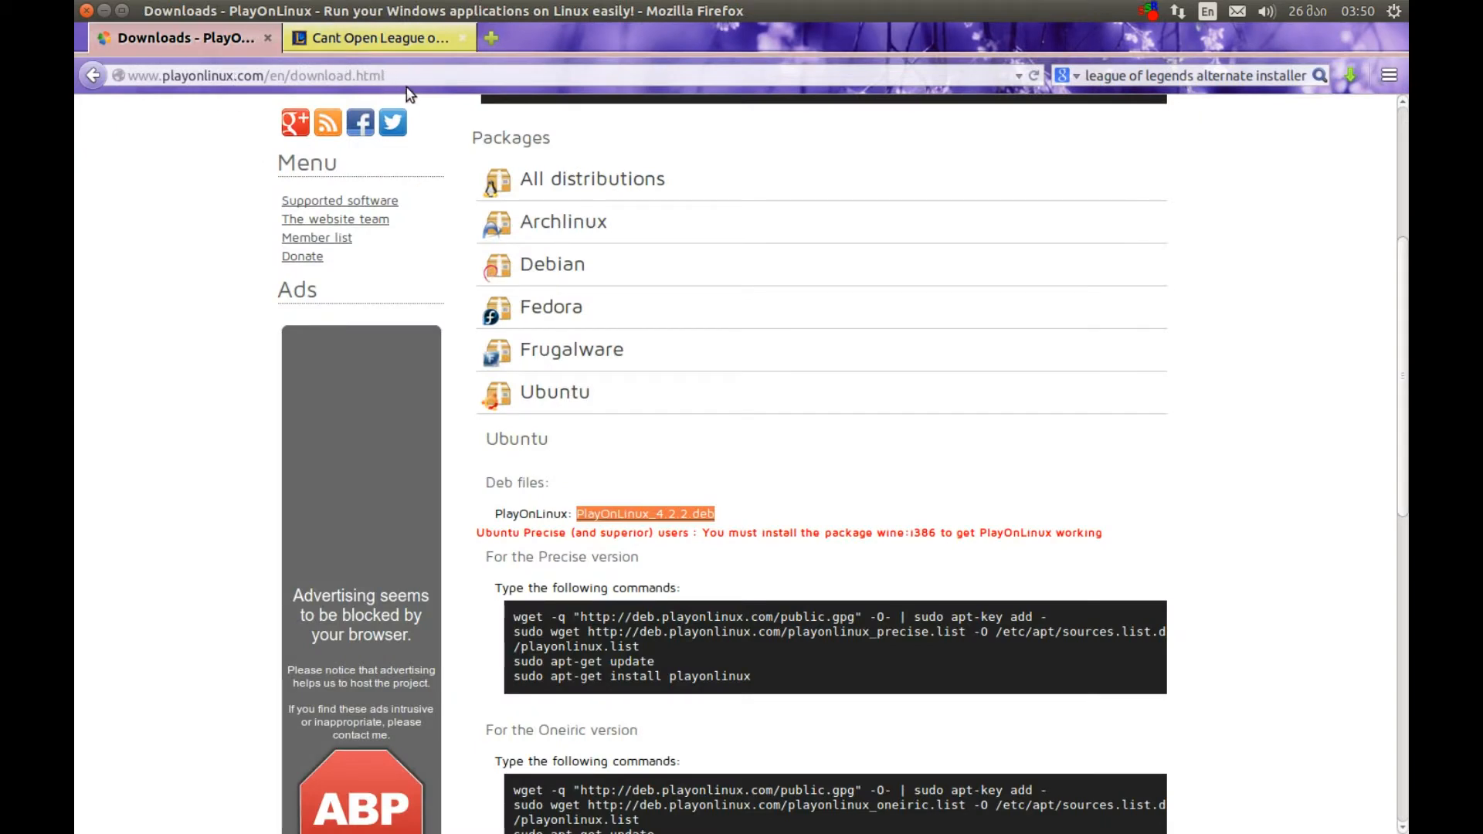
pyautogui.scroll(4, 428, 255)
pyautogui.click(815, 128)
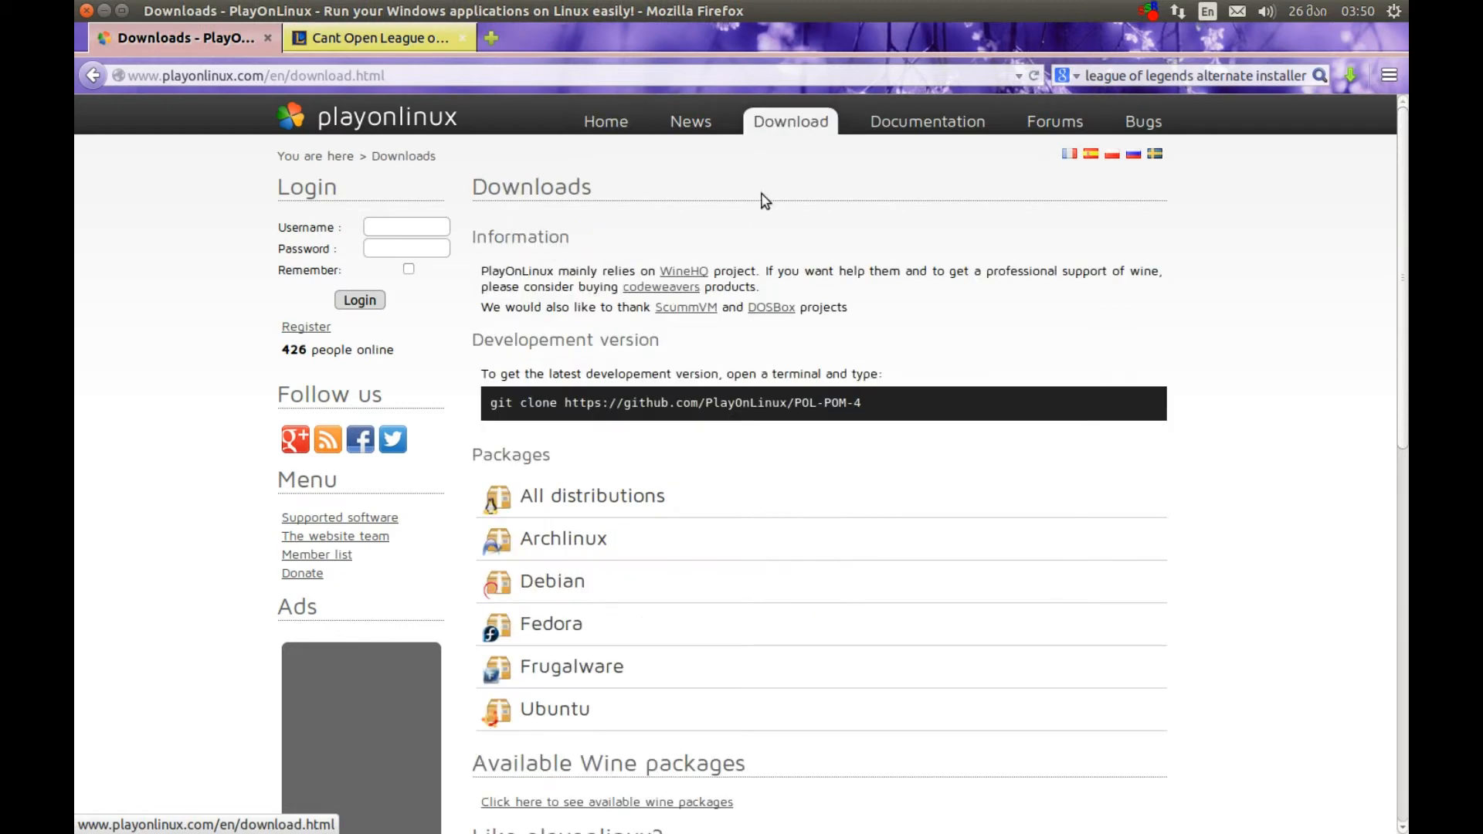
pyautogui.scroll(-2, 564, 453)
pyautogui.scroll(-1, 564, 454)
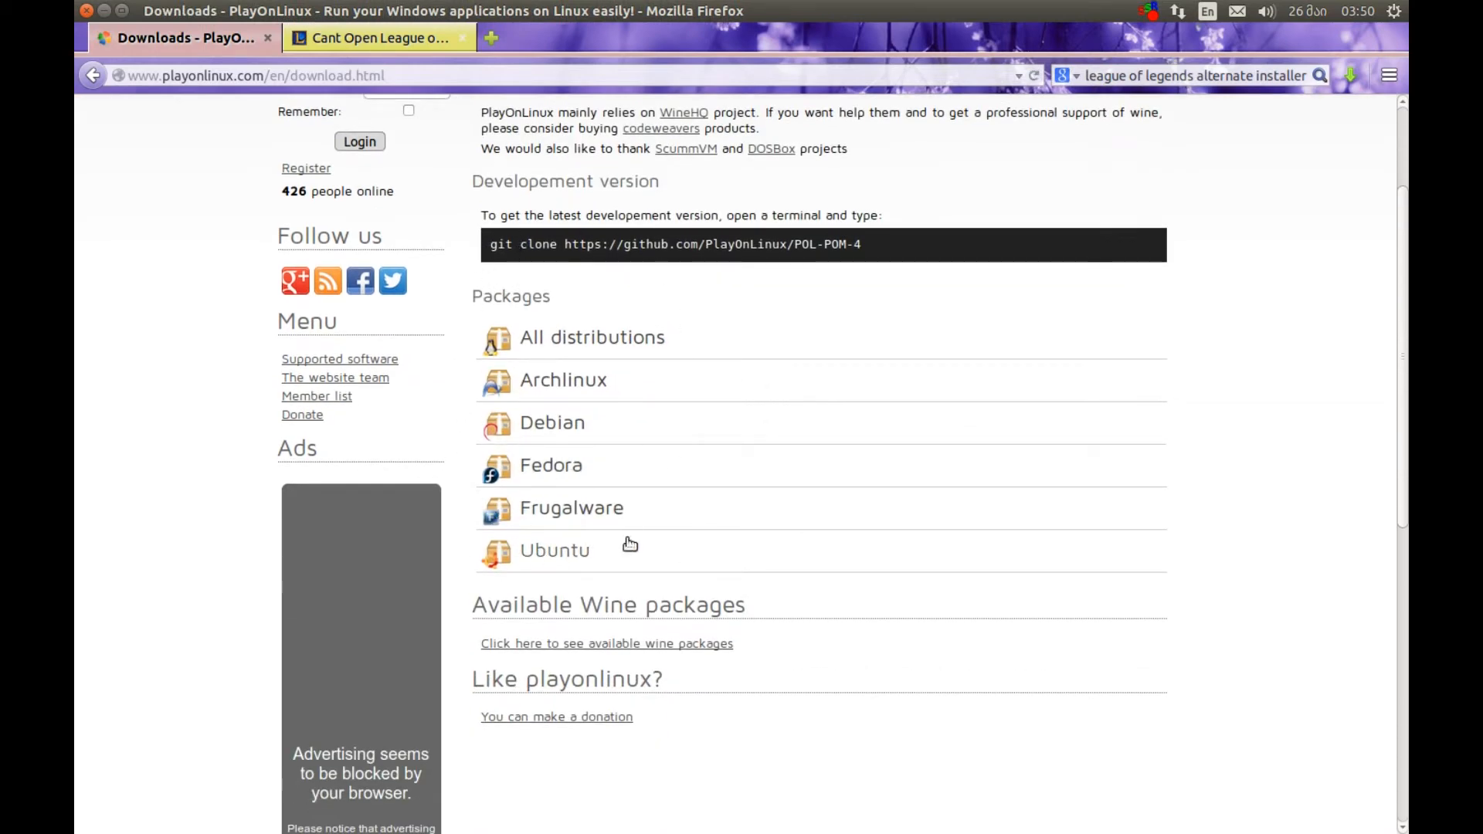
pyautogui.click(515, 554)
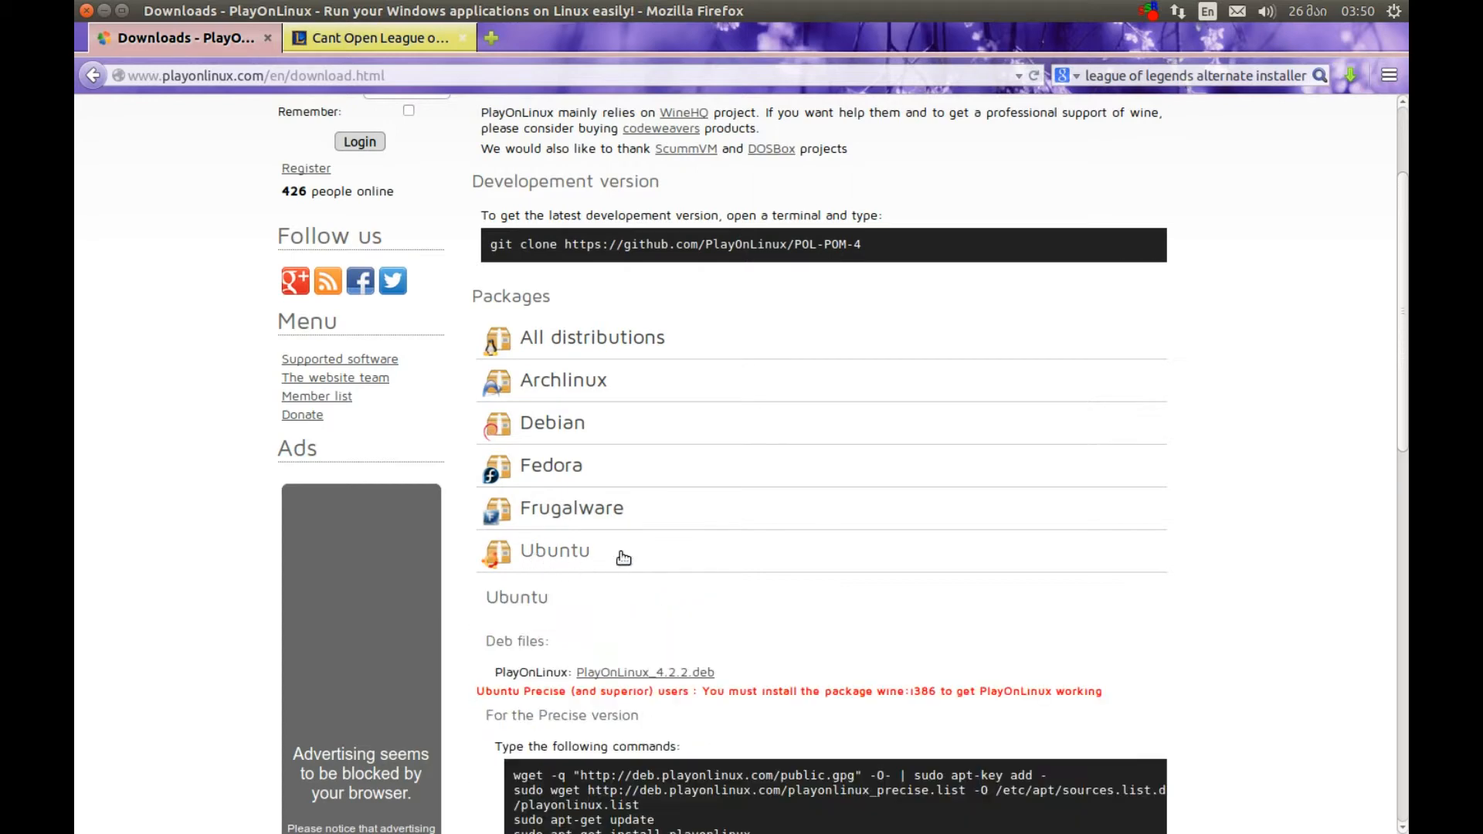
pyautogui.scroll(-3, 652, 539)
pyautogui.moveTo(718, 518); pyautogui.dragTo(578, 514)
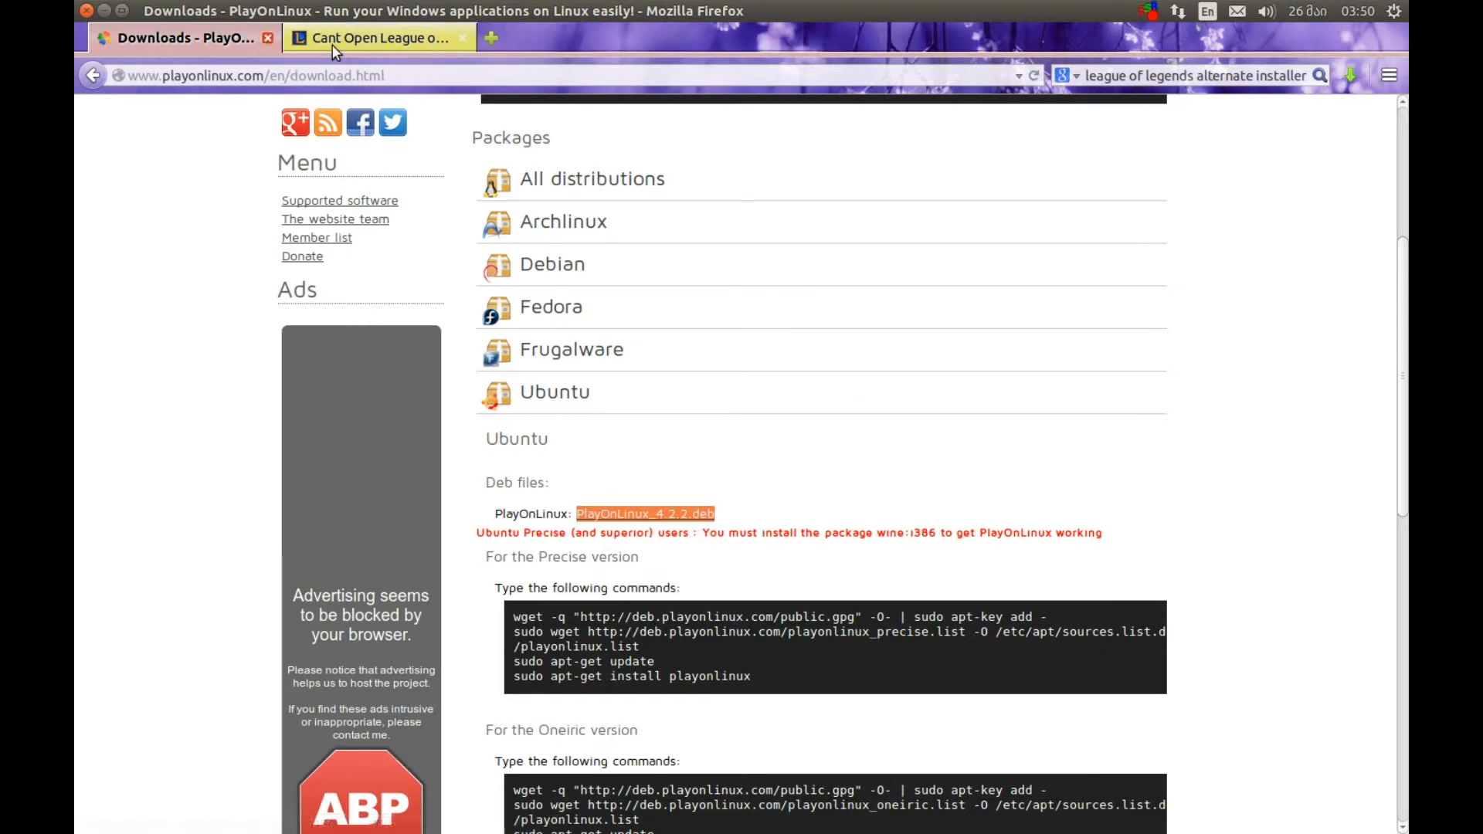
pyautogui.click(104, 10)
# Search the installed applications for "play" and launch PlayOnLinux
pyautogui.moveTo(74, 341)
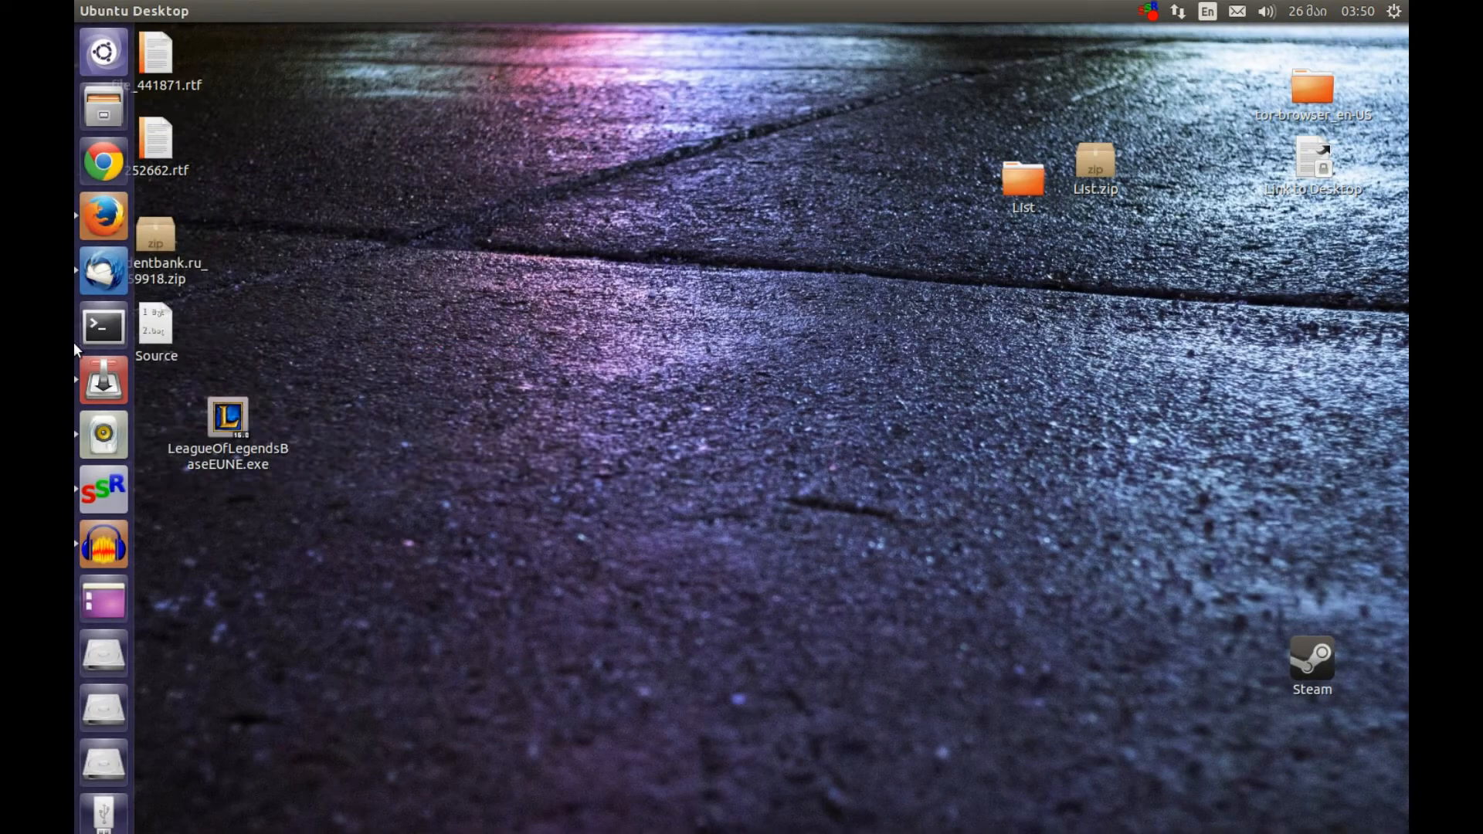
pyautogui.click(113, 63)
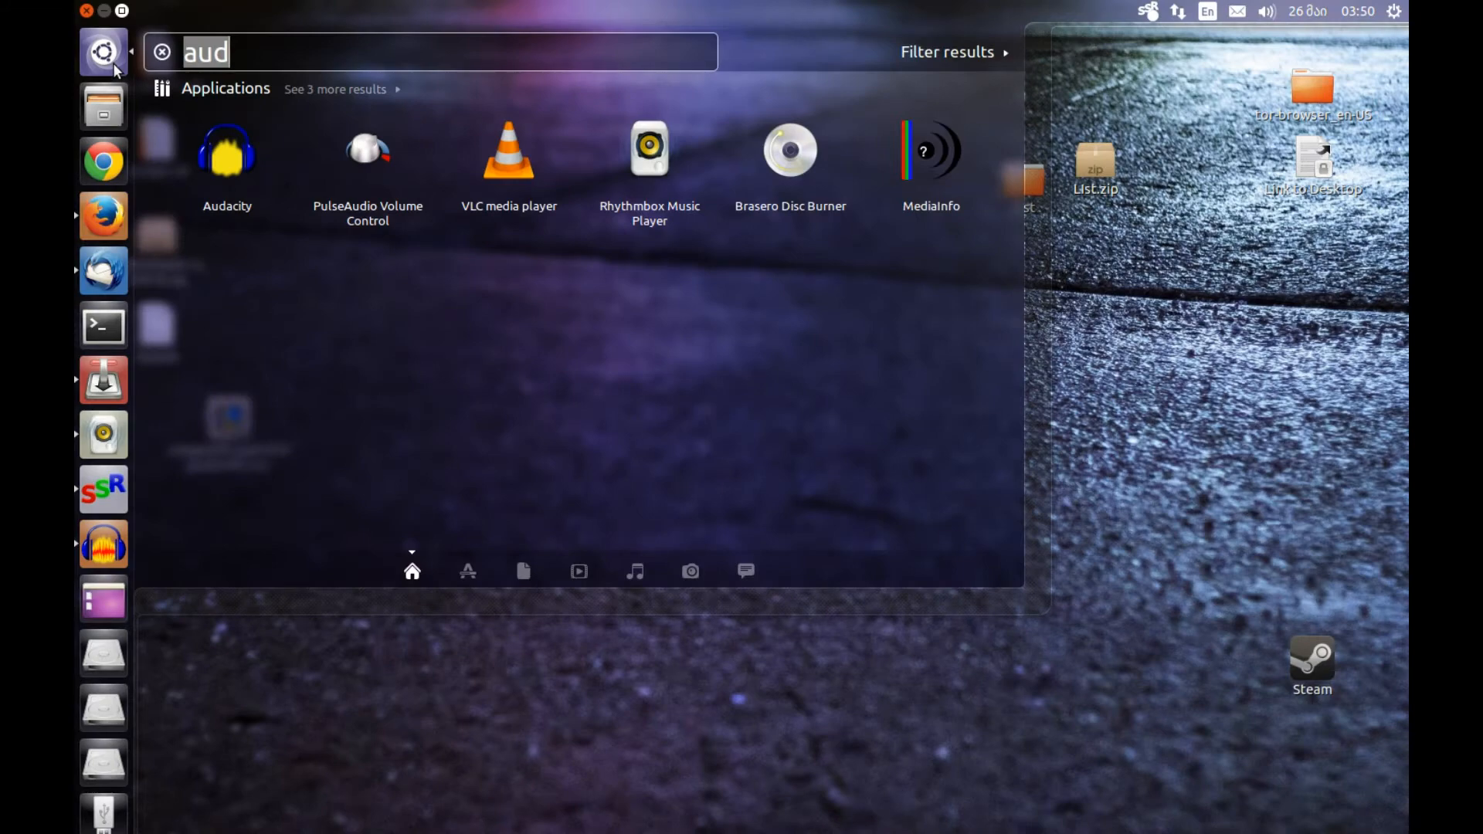
pyautogui.write('play')
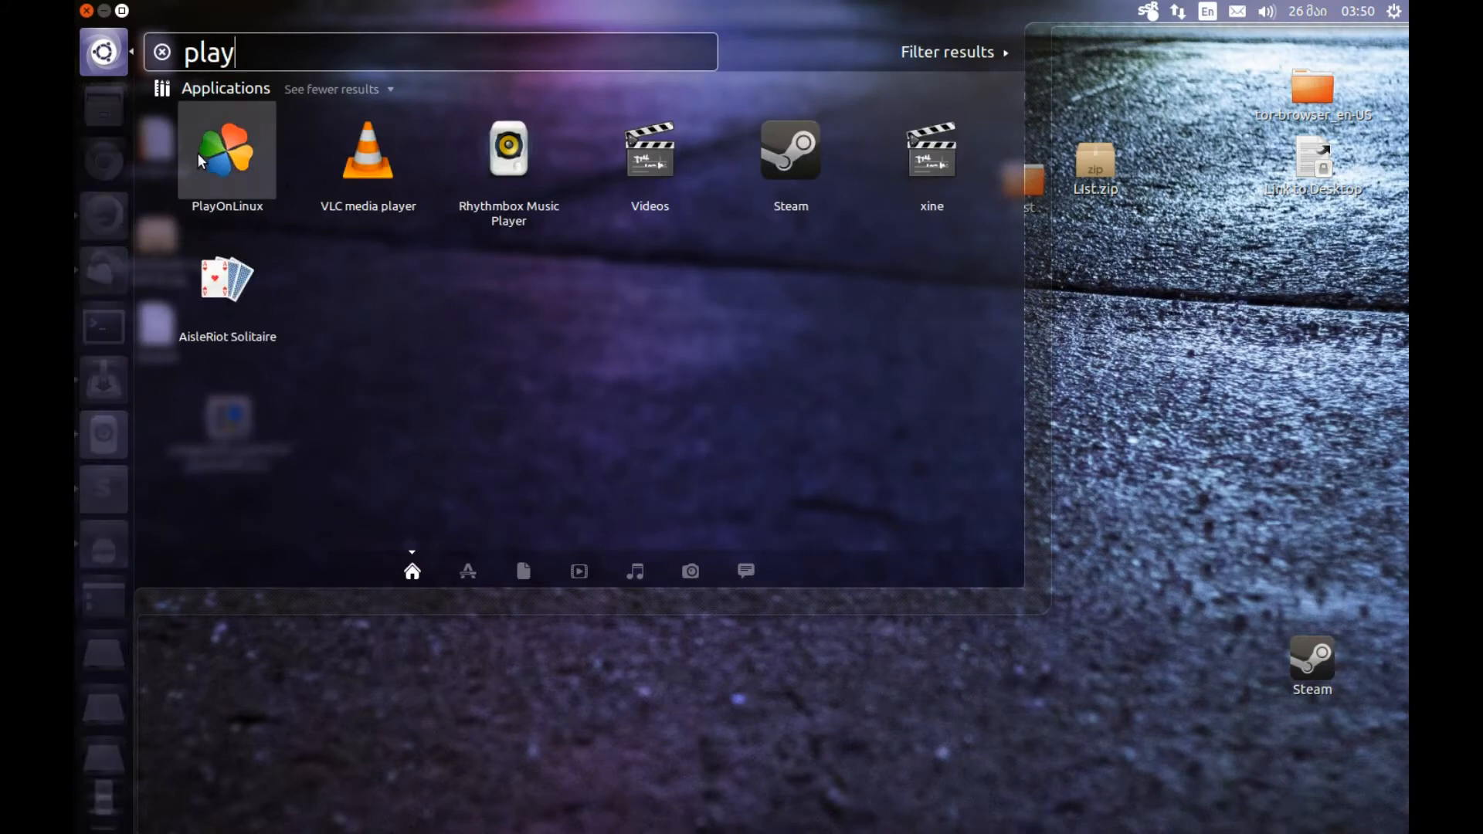
pyautogui.click(207, 124)
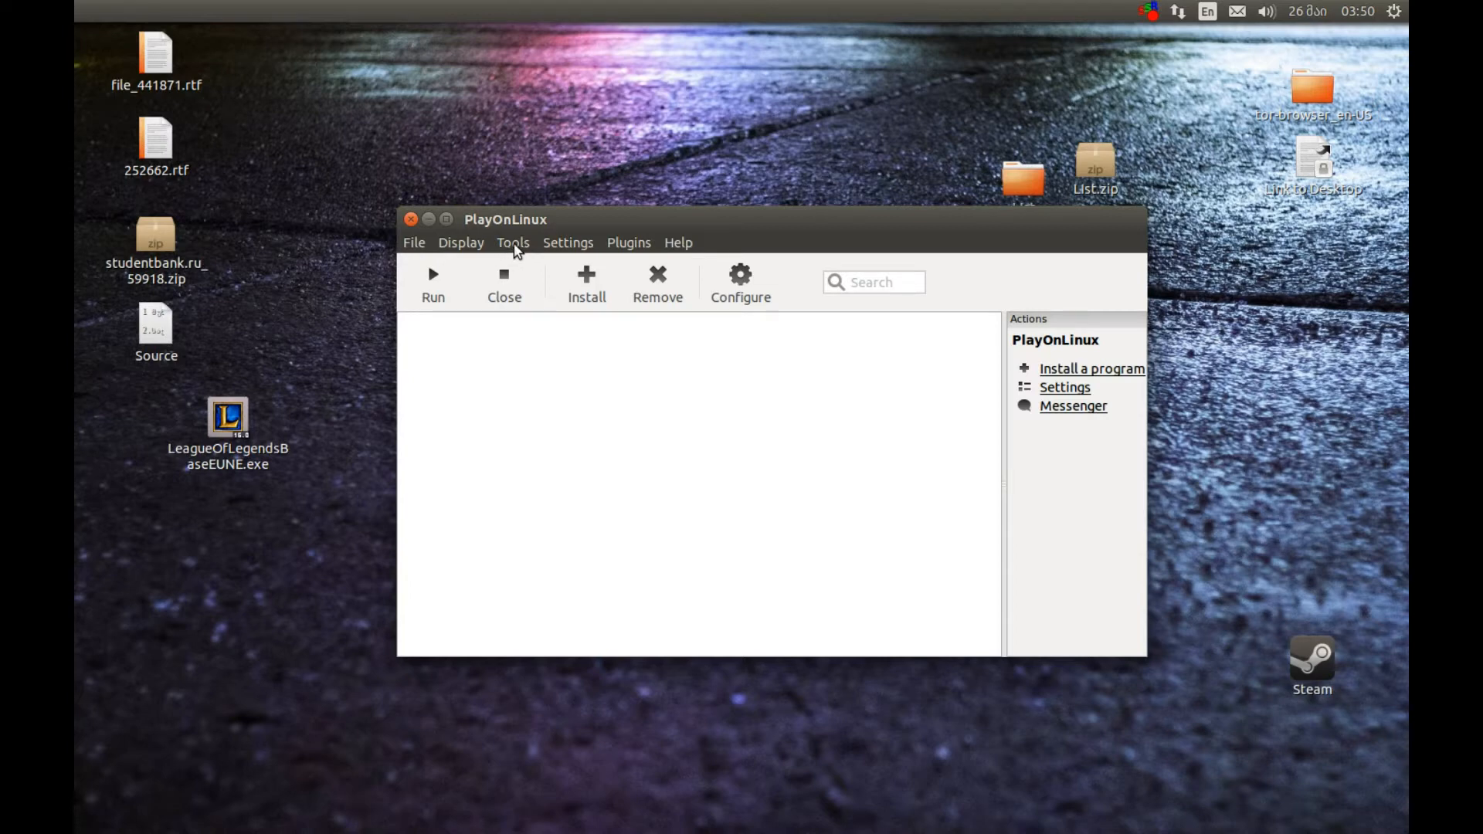
# Install the x86 Wine version 1.7.19-LeagueOfLegends through the PlayOnLinux Wine versions manager
pyautogui.click(515, 247)
pyautogui.click(565, 265)
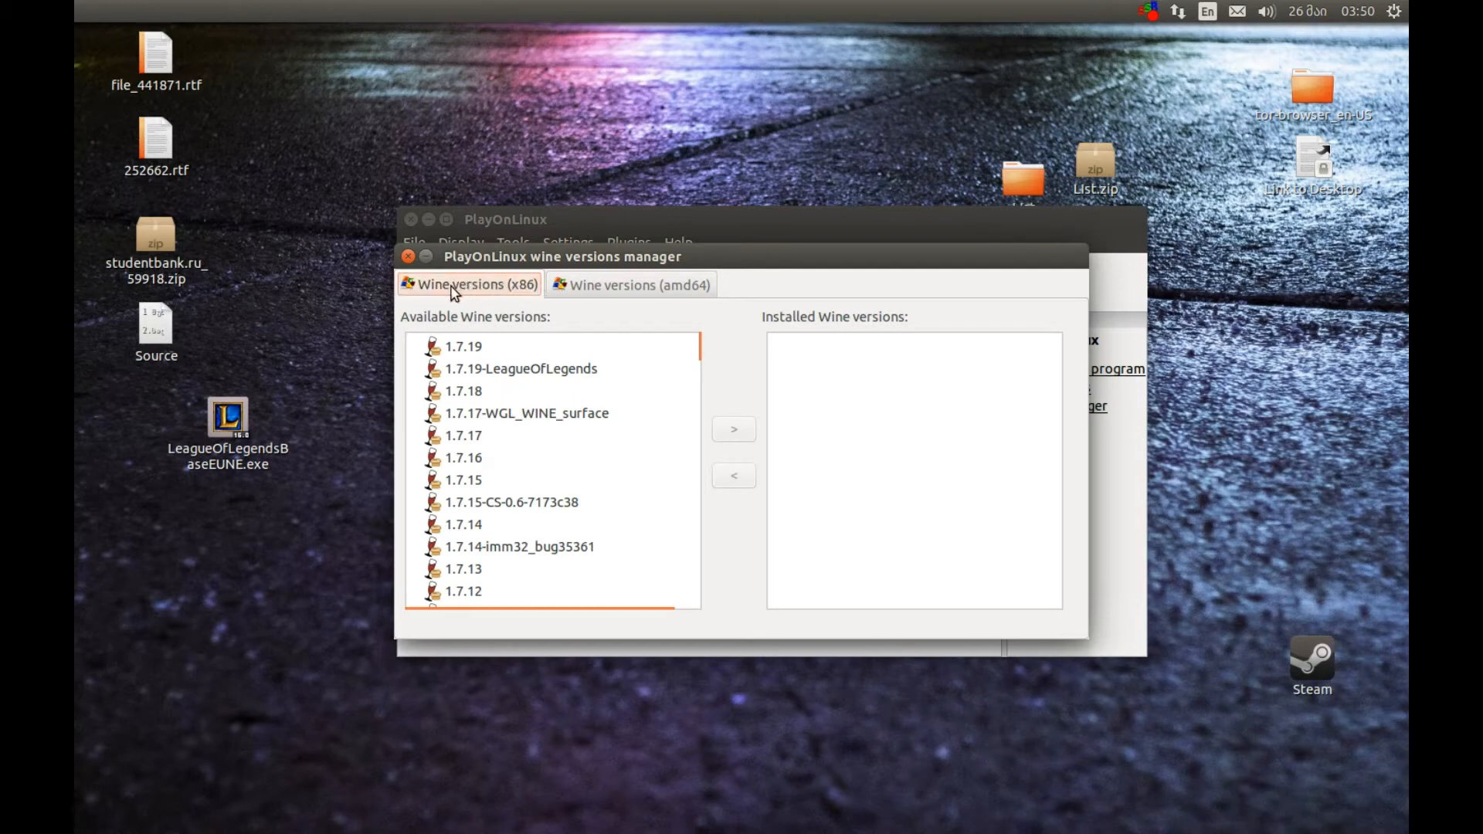
pyautogui.click(470, 371)
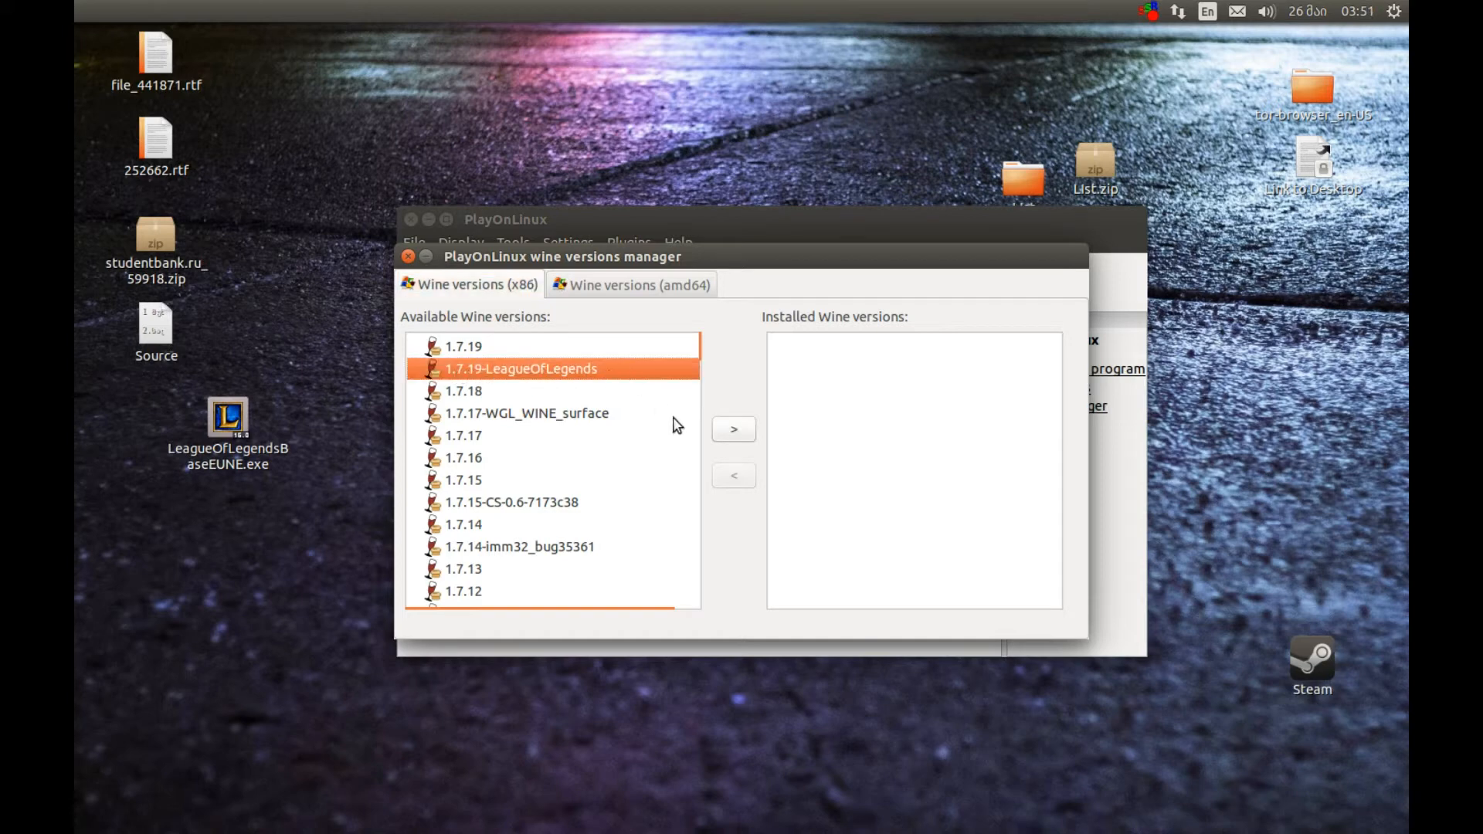
pyautogui.click(734, 429)
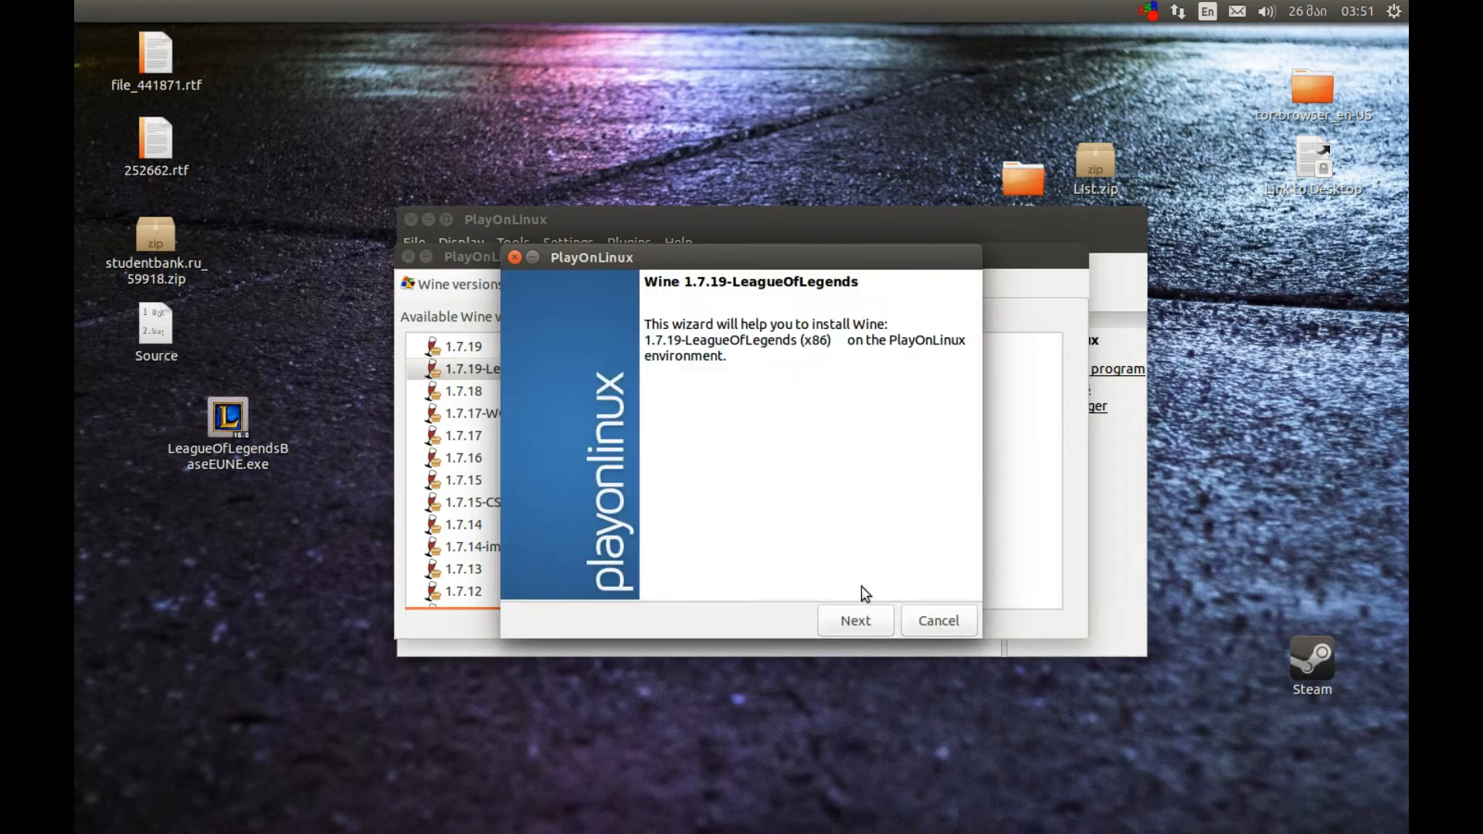
pyautogui.click(858, 620)
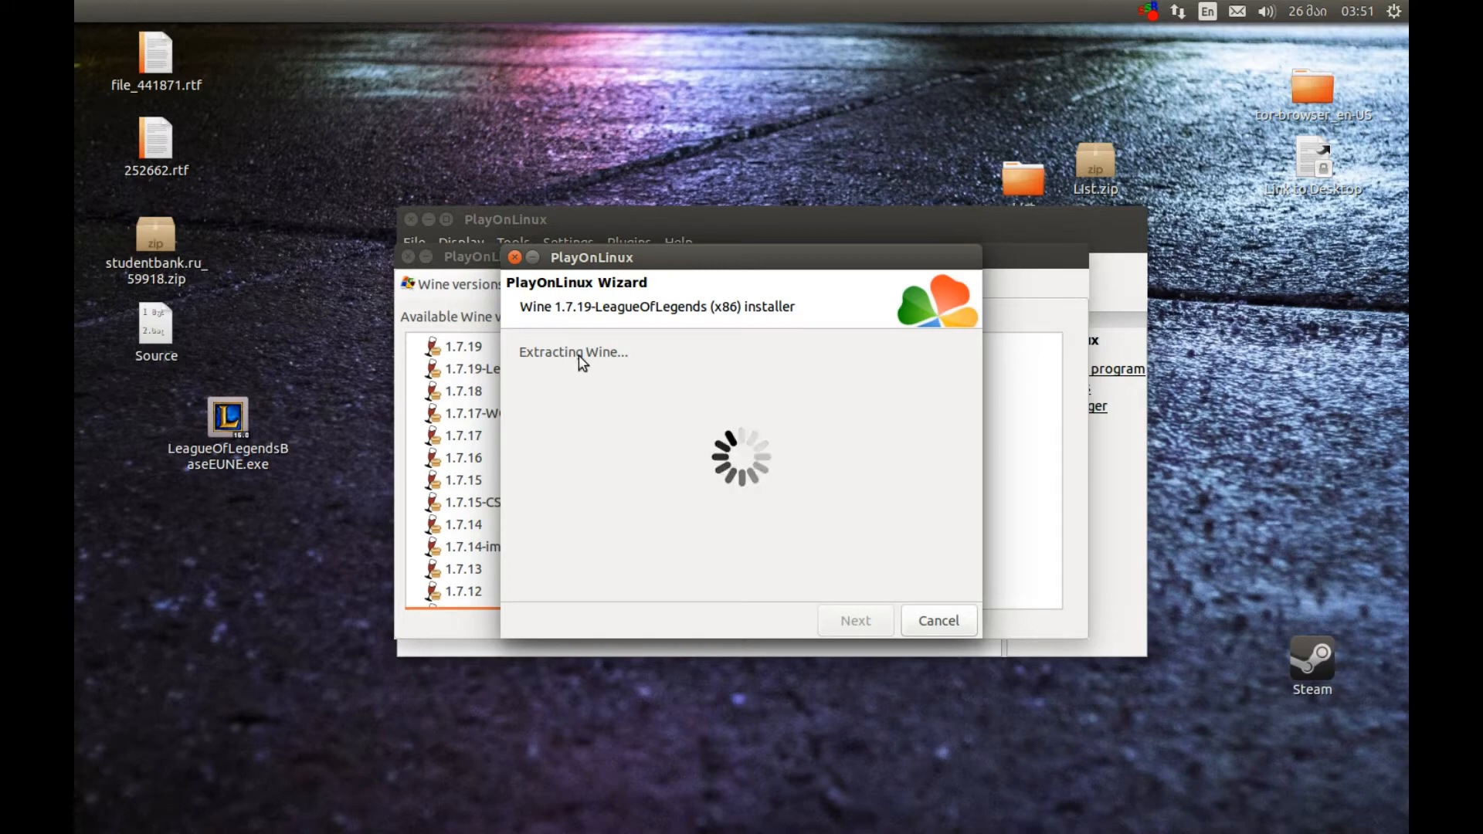
# Switch to Firefox and review the alternative regional League of Legends installer links in the forum thread
pyautogui.moveTo(77, 231)
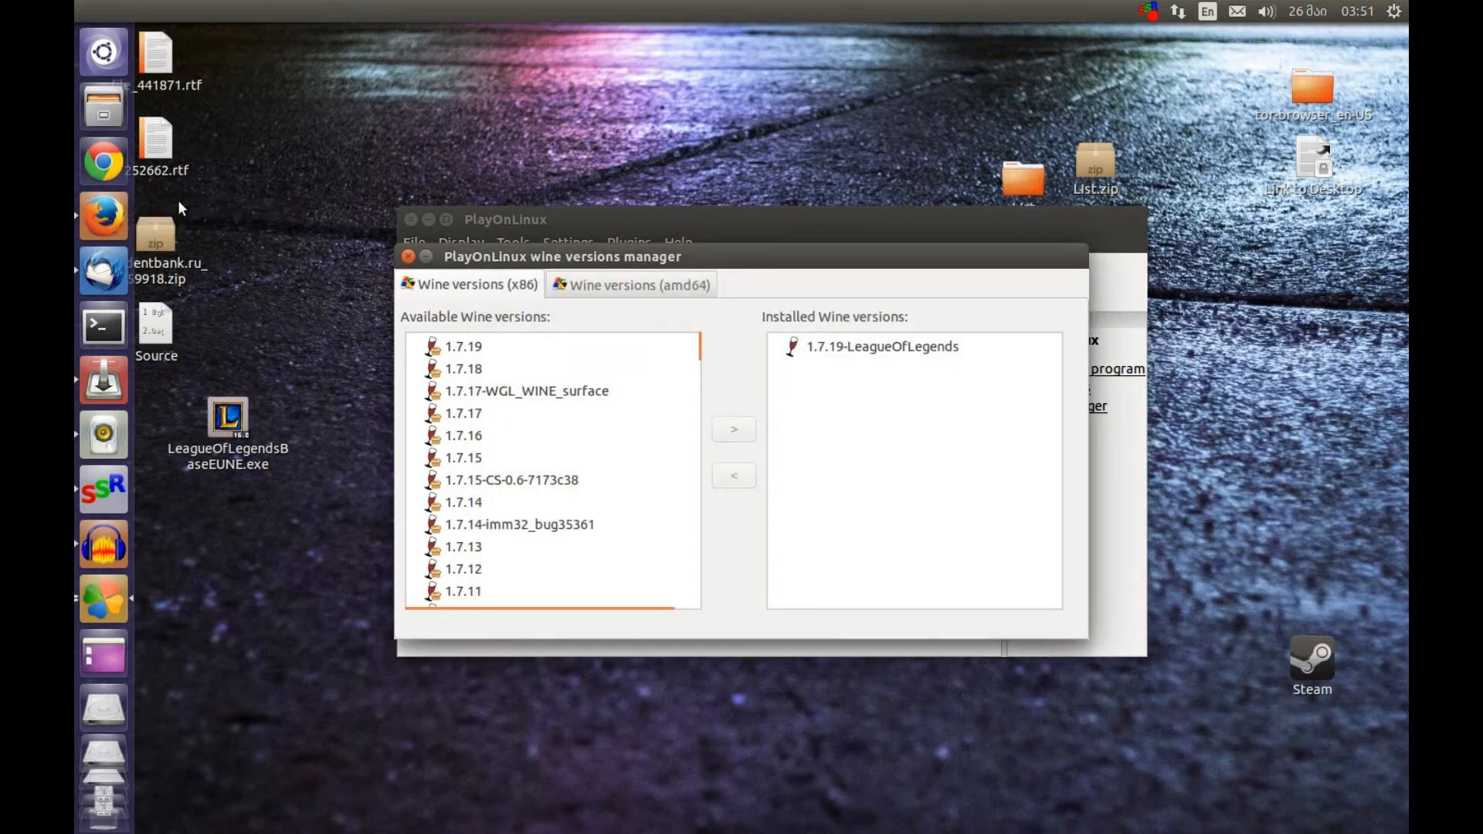
pyautogui.click(81, 217)
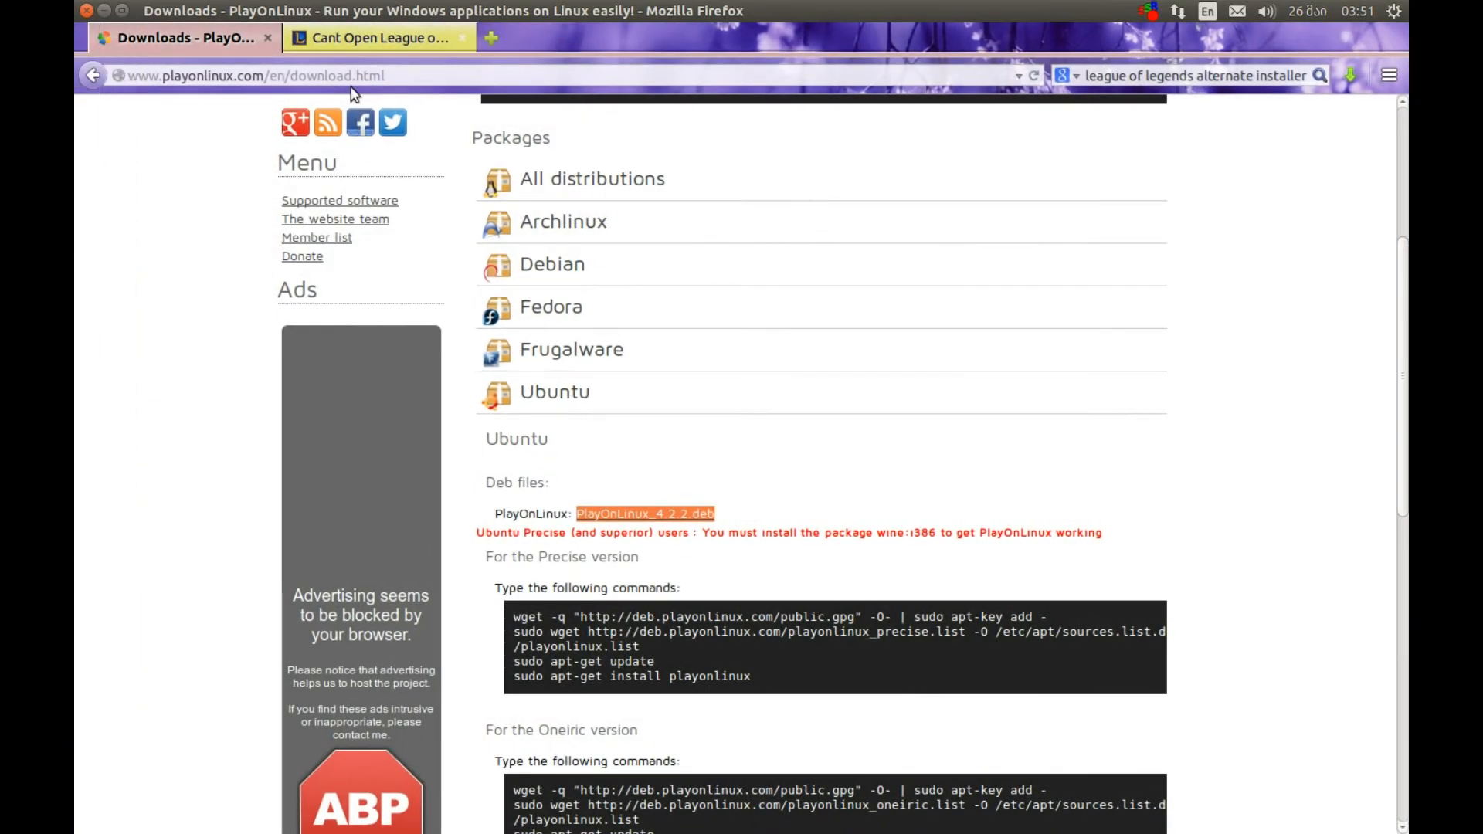
pyautogui.click(342, 39)
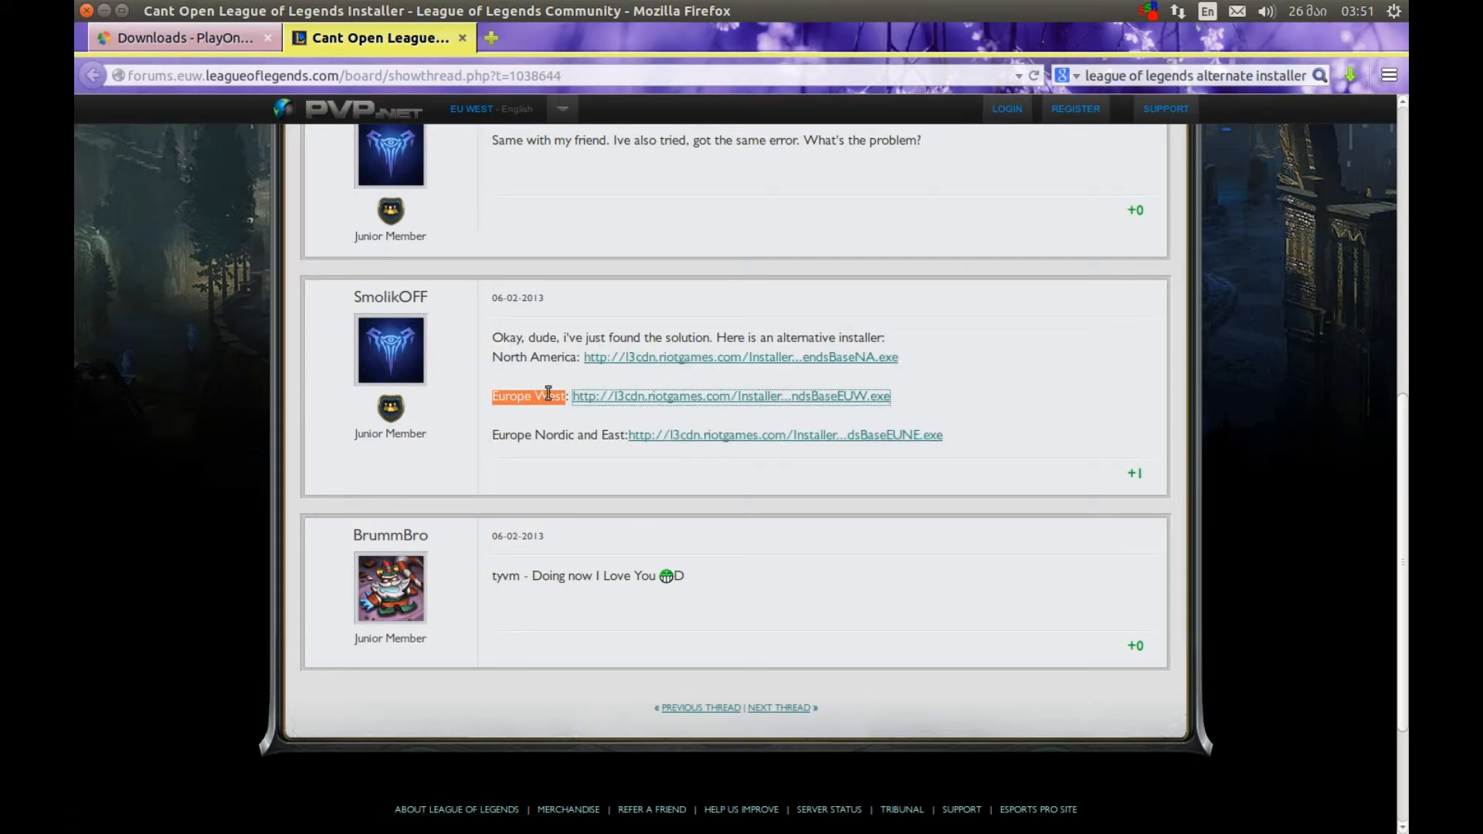
pyautogui.click(108, 9)
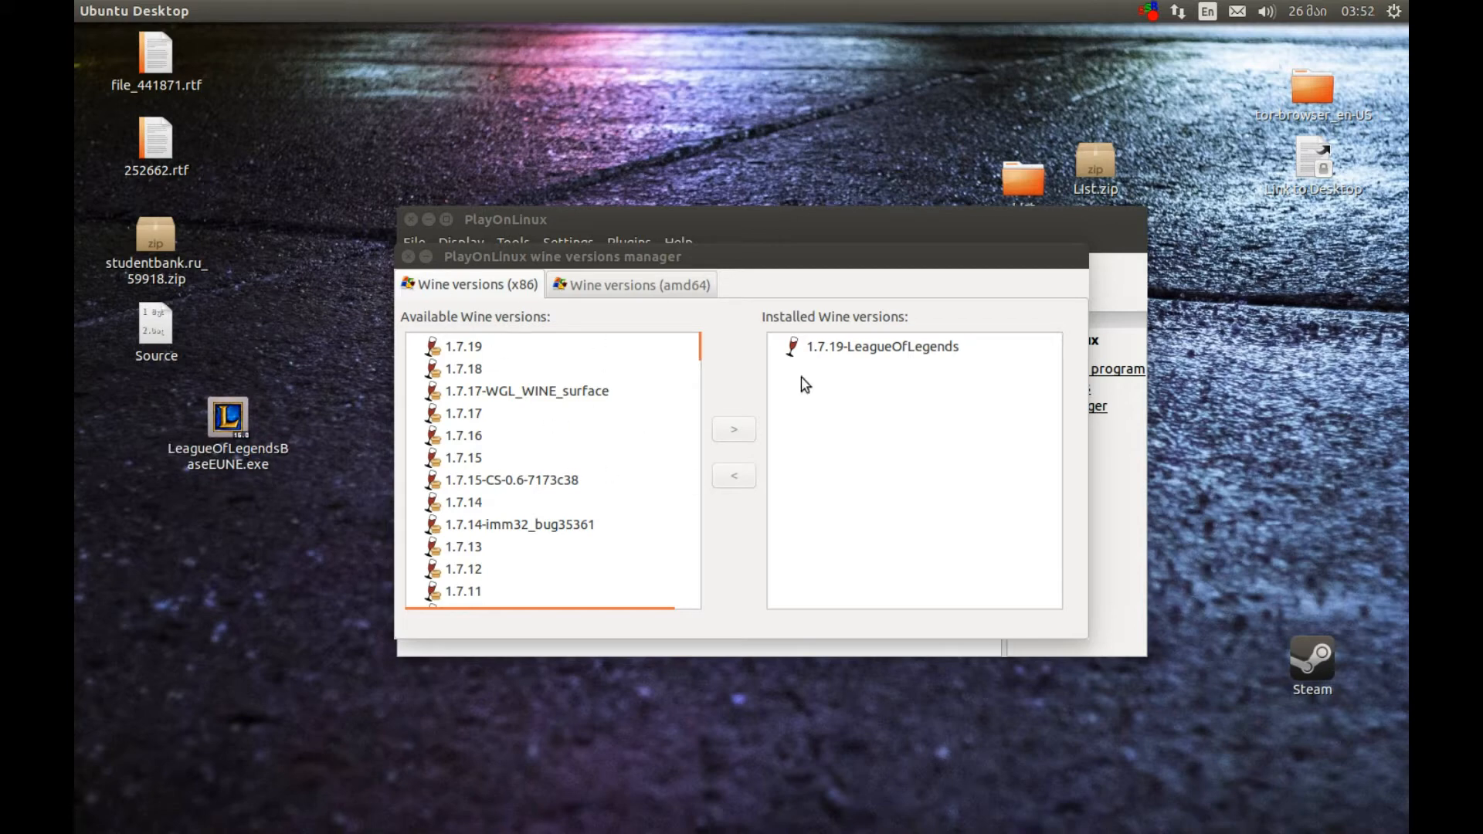
# Close the Wine versions manager and create a 32-bit virtual drive named LOL using Wine 1.7.19-LeagueOfLegends
pyautogui.click(408, 257)
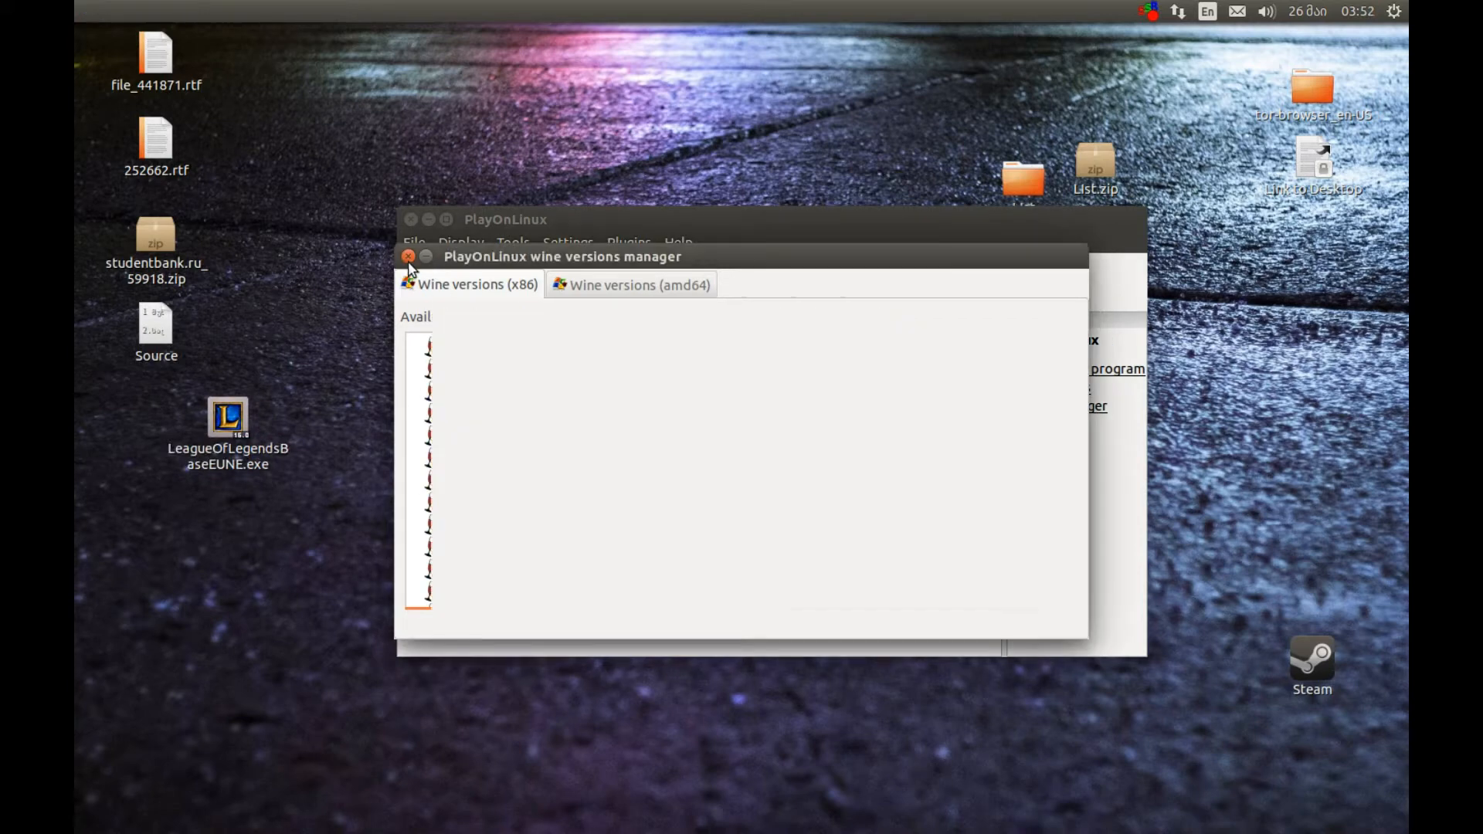
pyautogui.click(744, 288)
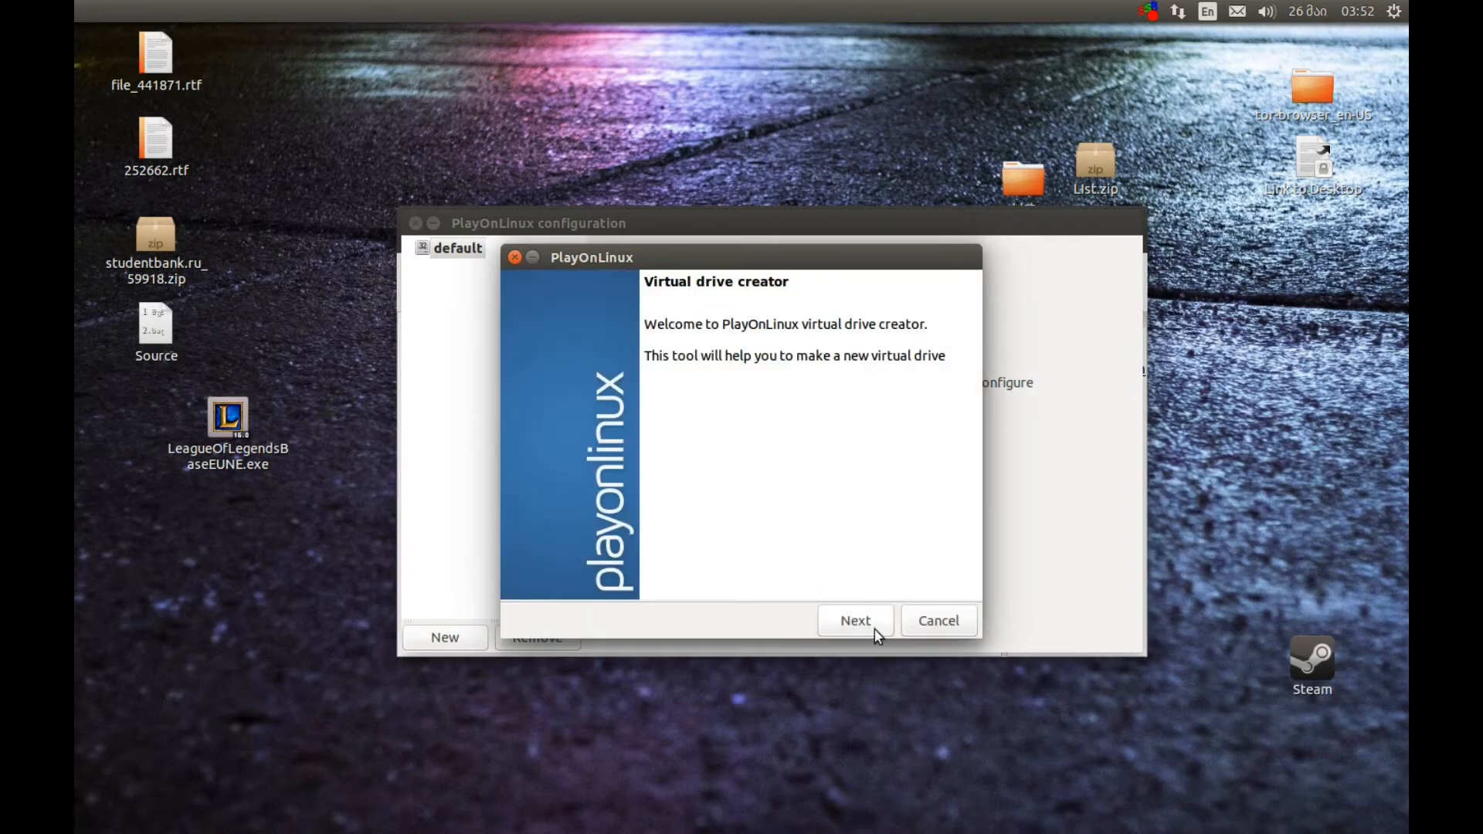
pyautogui.click(832, 630)
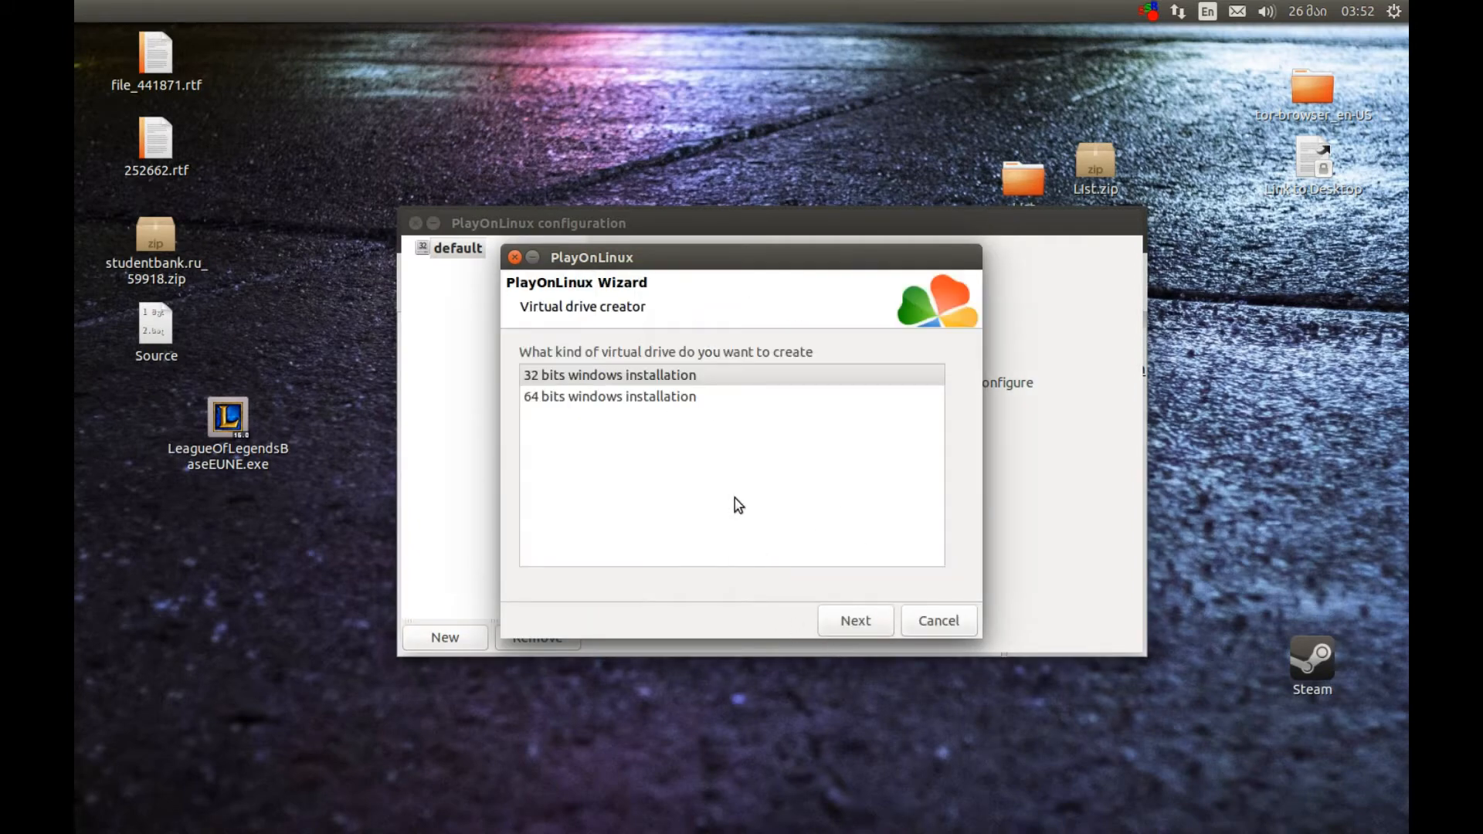
pyautogui.doubleClick(583, 378)
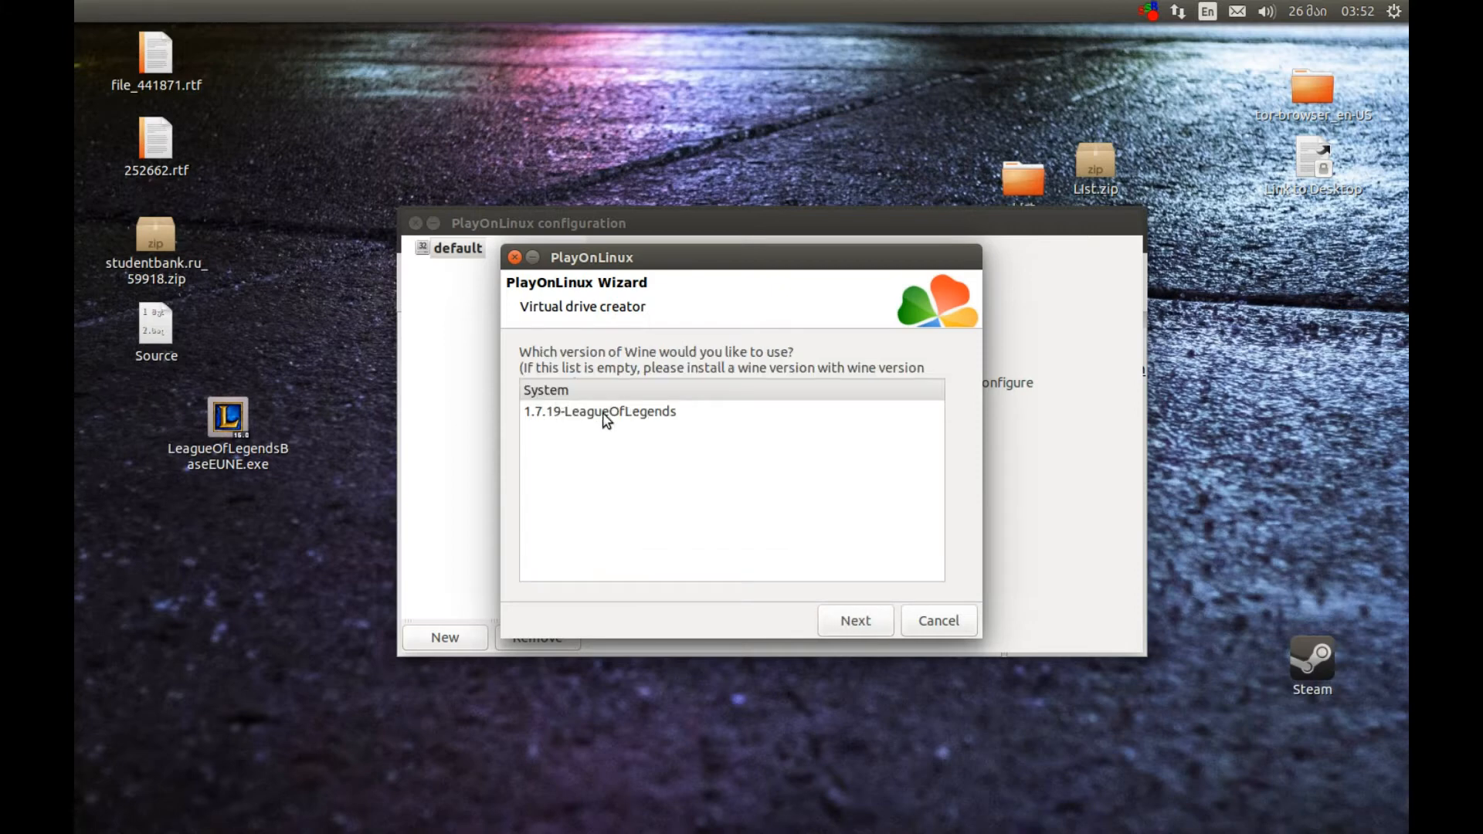
pyautogui.click(606, 417)
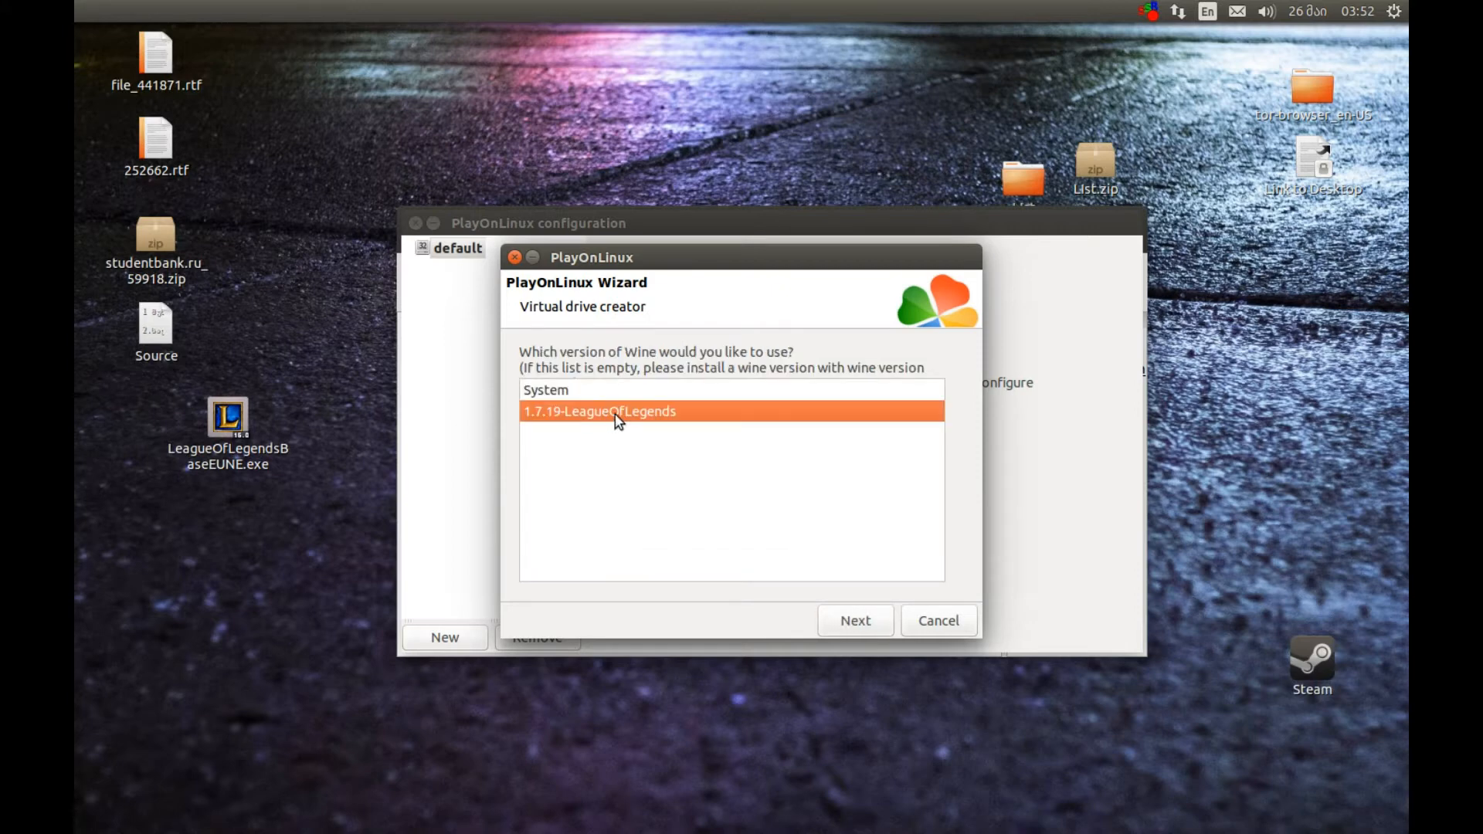
pyautogui.click(849, 623)
pyautogui.click(618, 374)
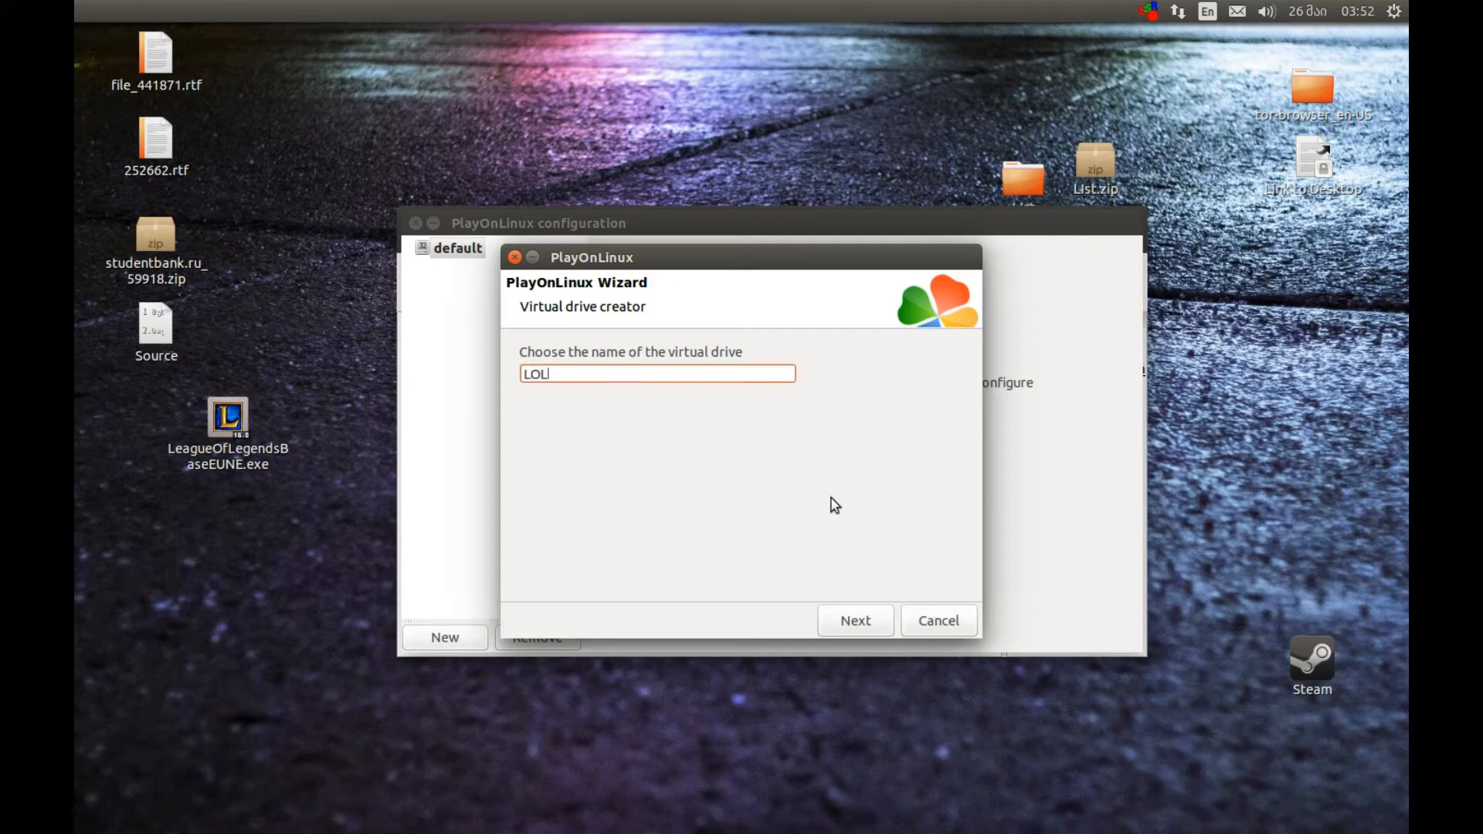
pyautogui.click(853, 621)
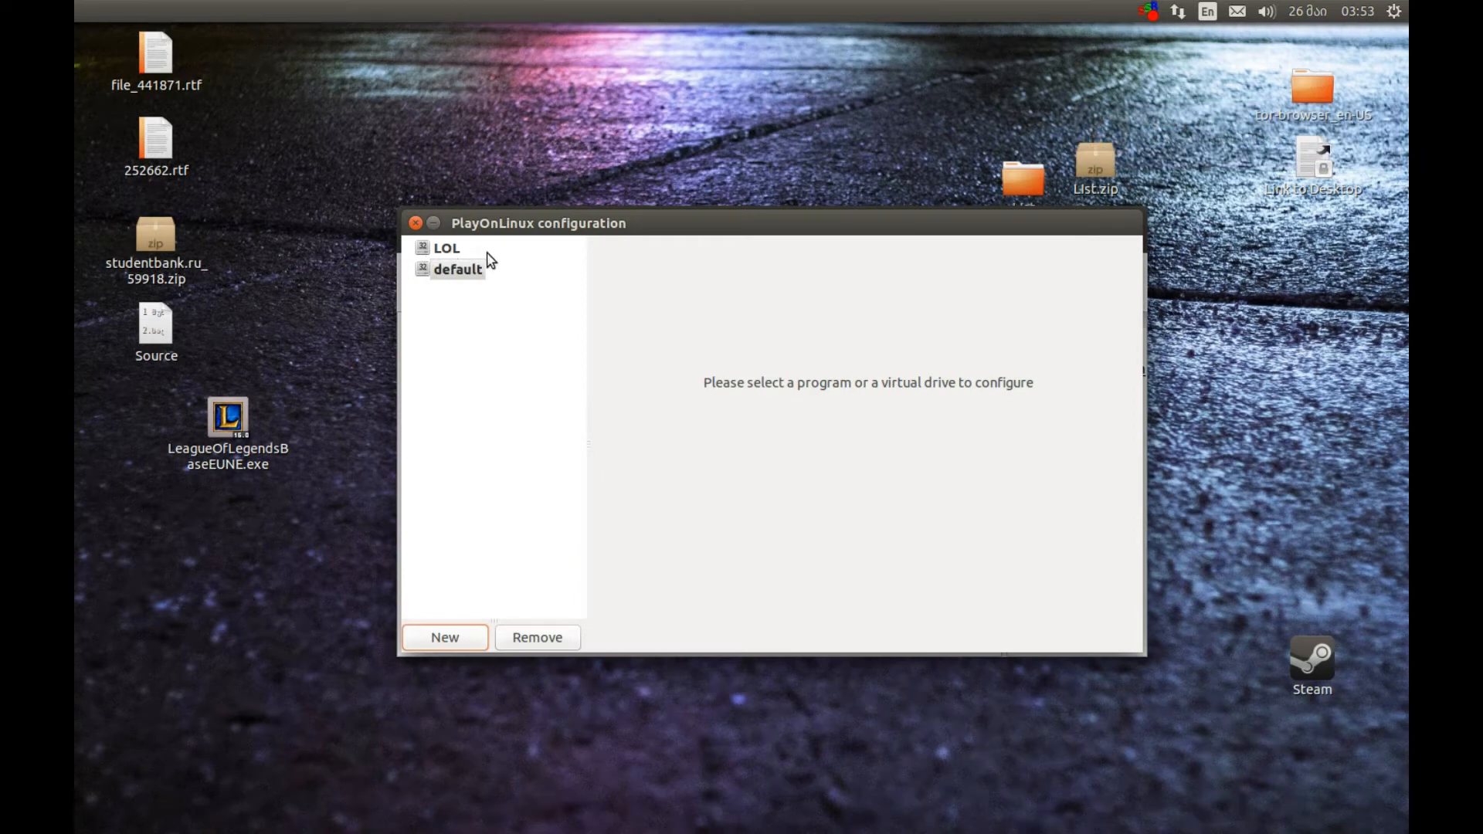
# Configure Wine's graphics for the LOL drive to emulate a 1280 x 720 virtual desktop and automatically capture the mouse in full-screen windows
pyautogui.click(448, 249)
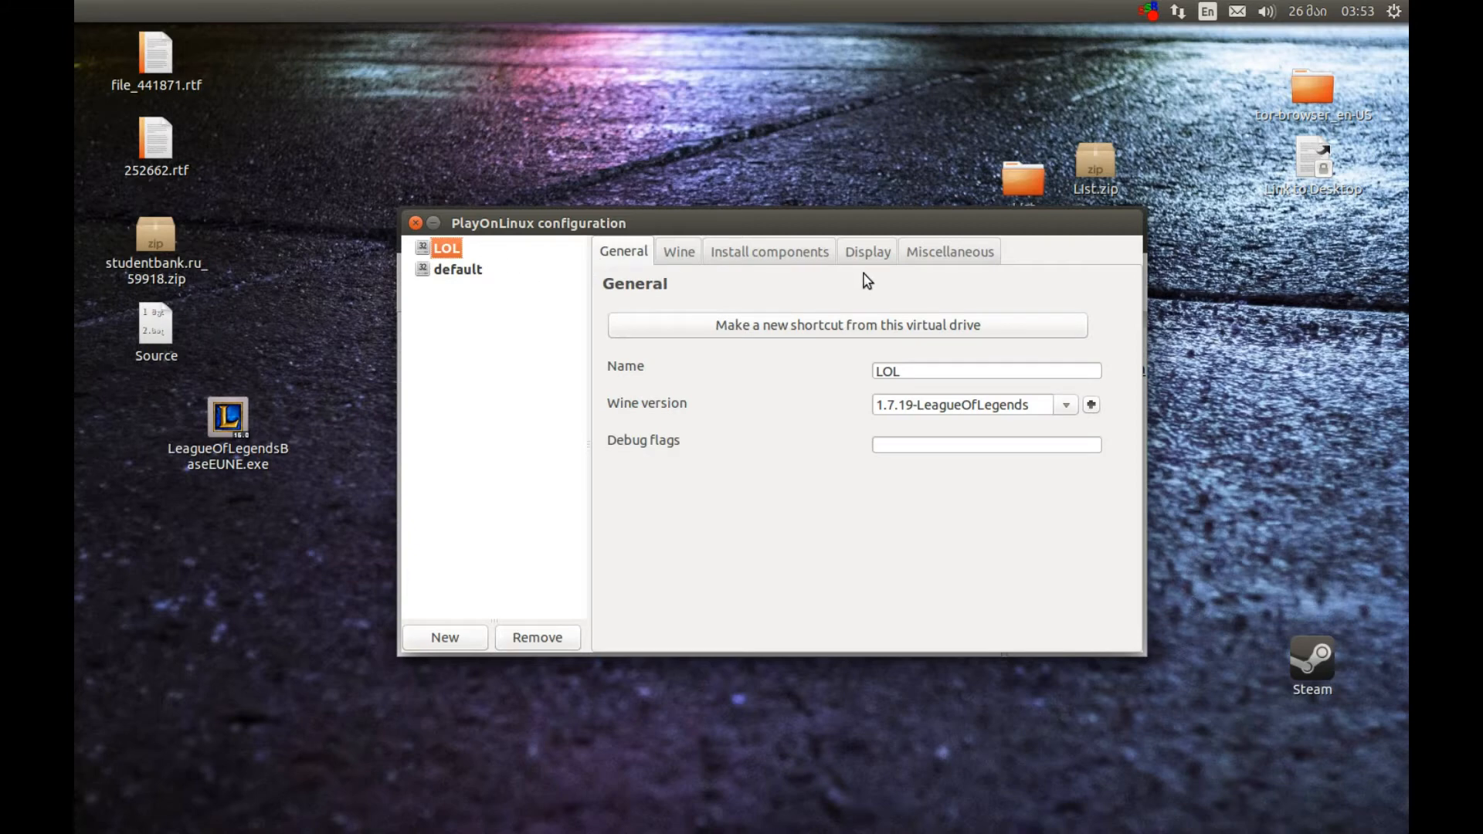
pyautogui.click(670, 251)
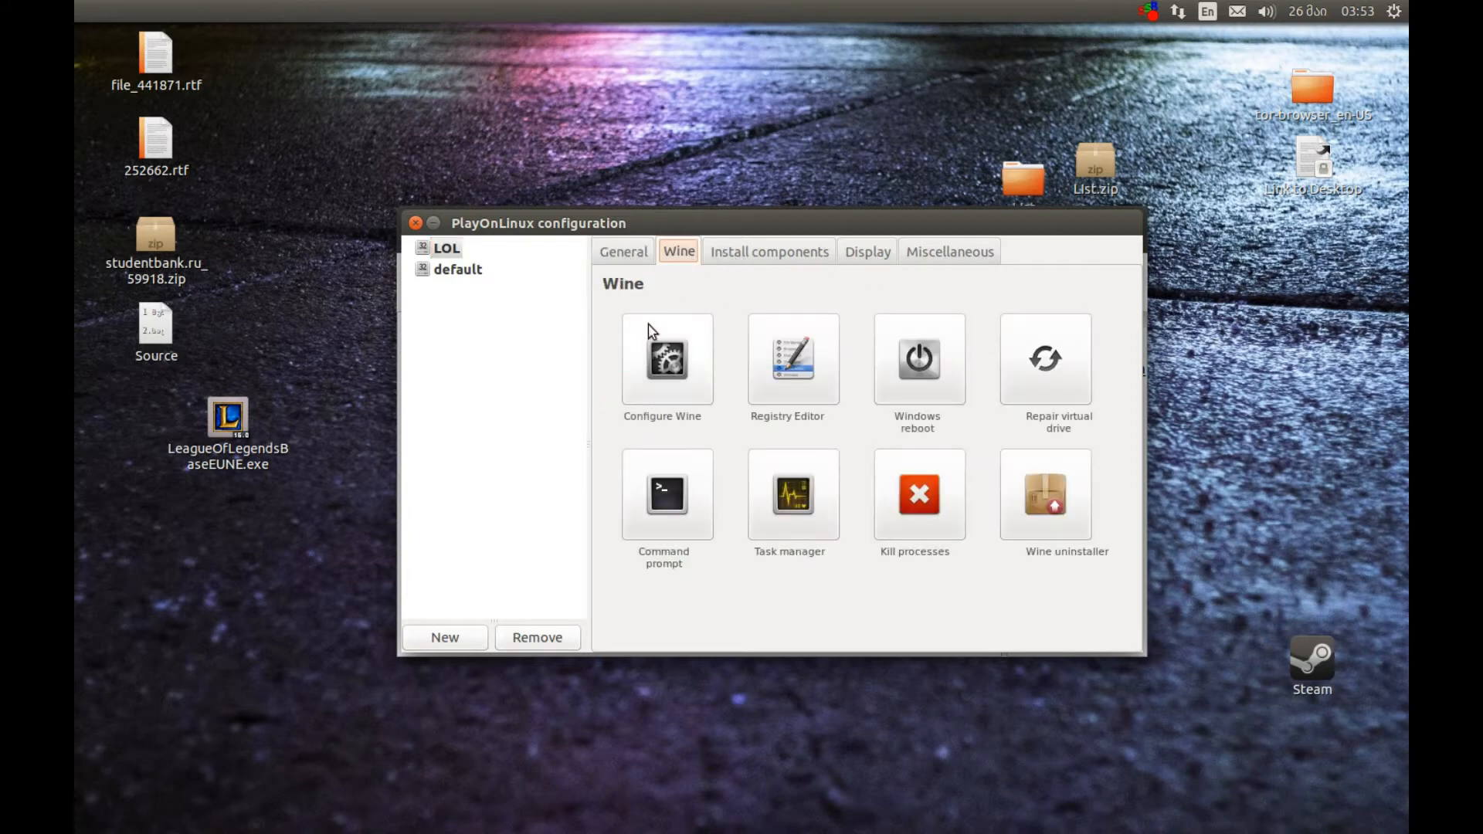
pyautogui.click(663, 366)
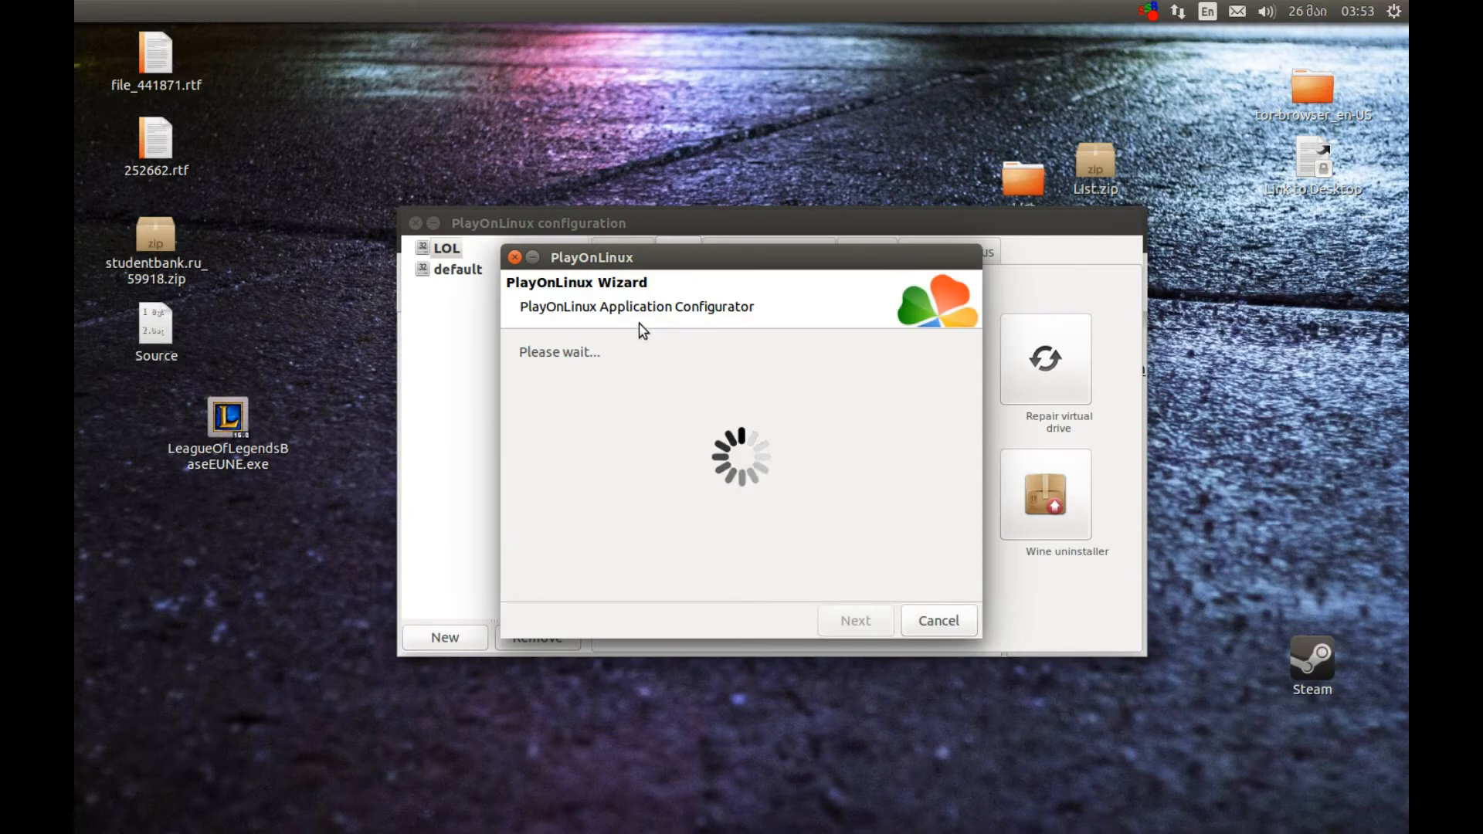
pyautogui.click(640, 326)
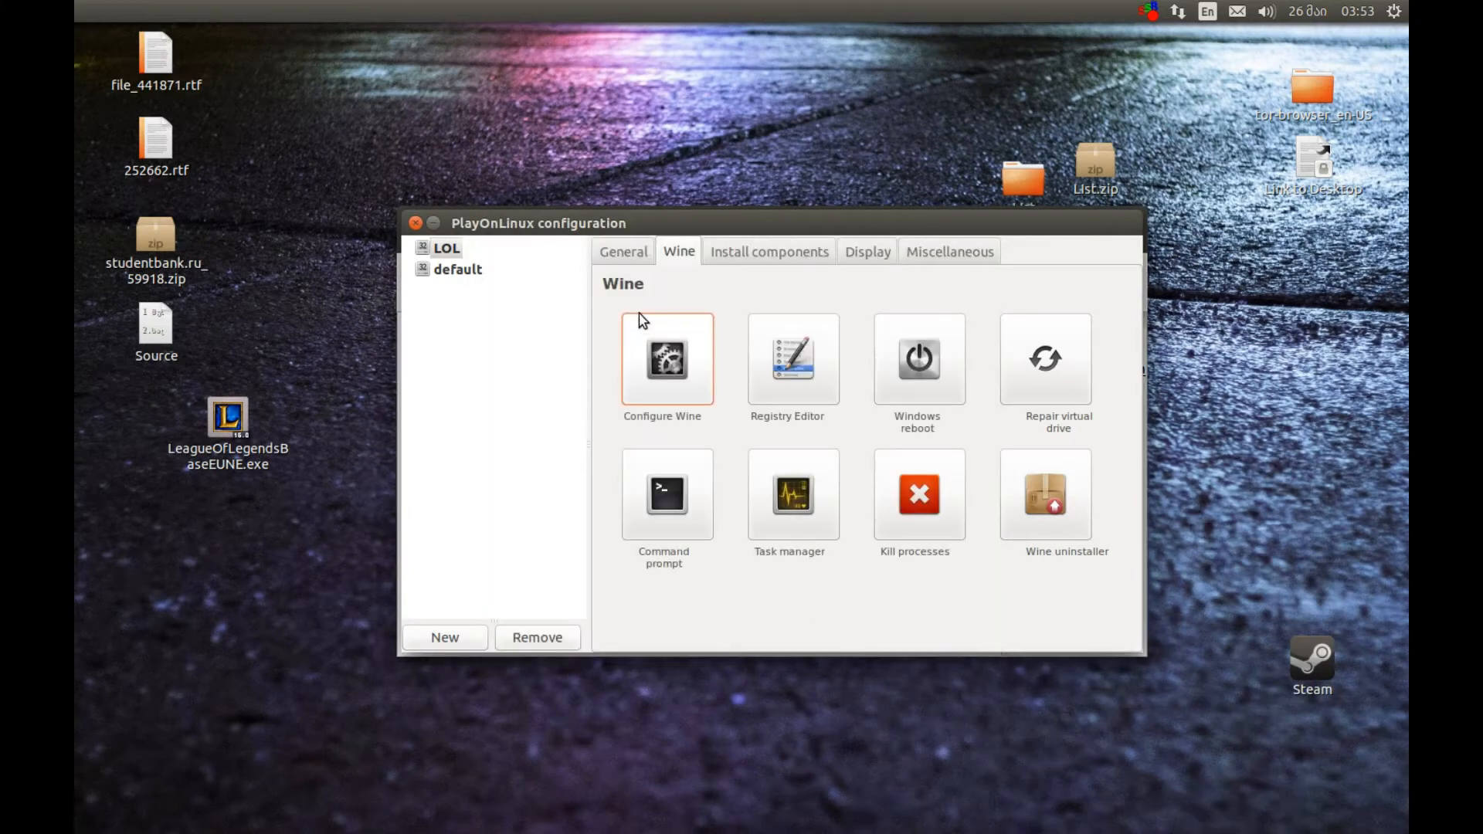
pyautogui.click(271, 98)
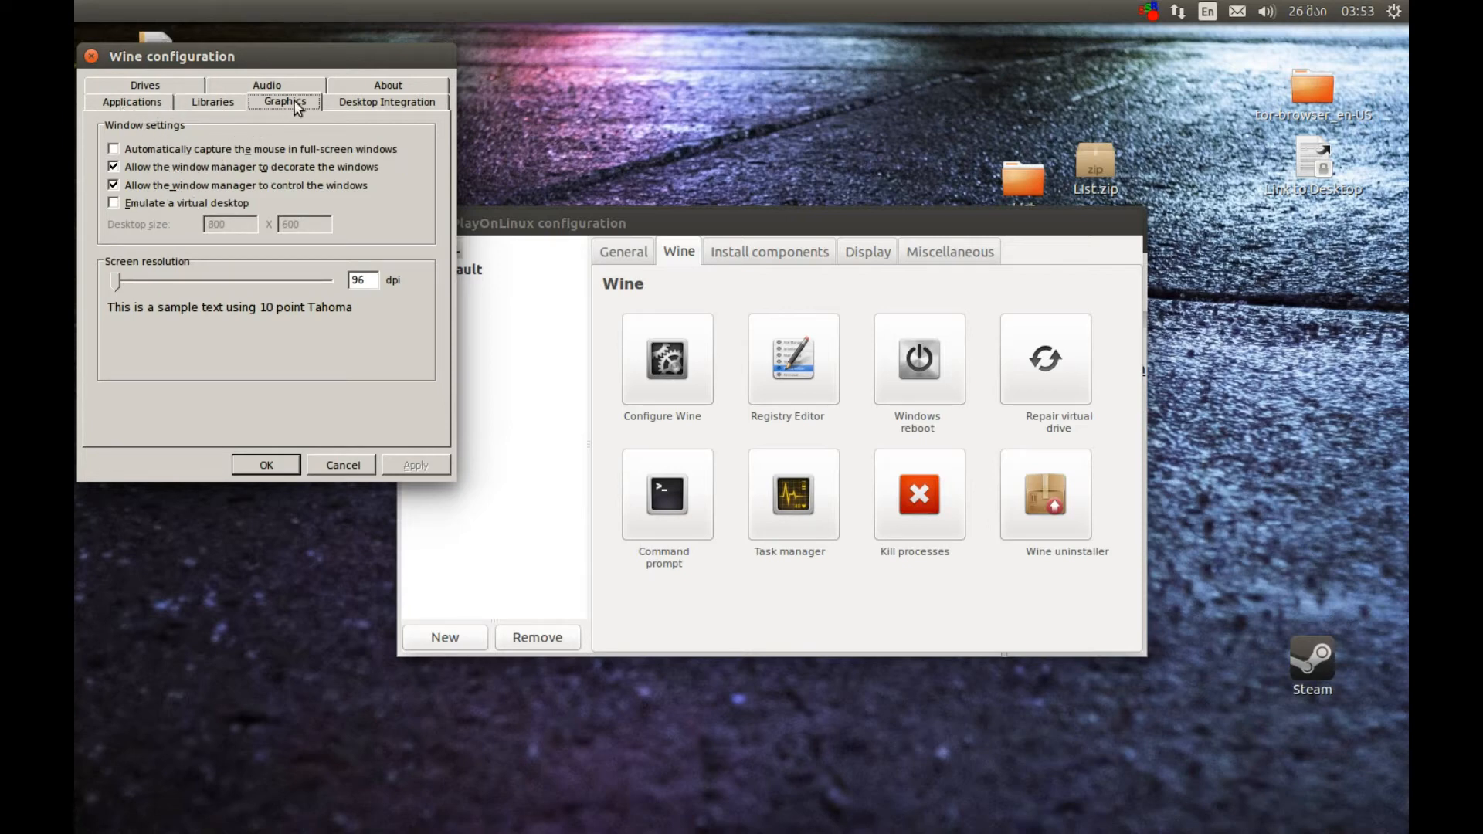
pyautogui.click(153, 205)
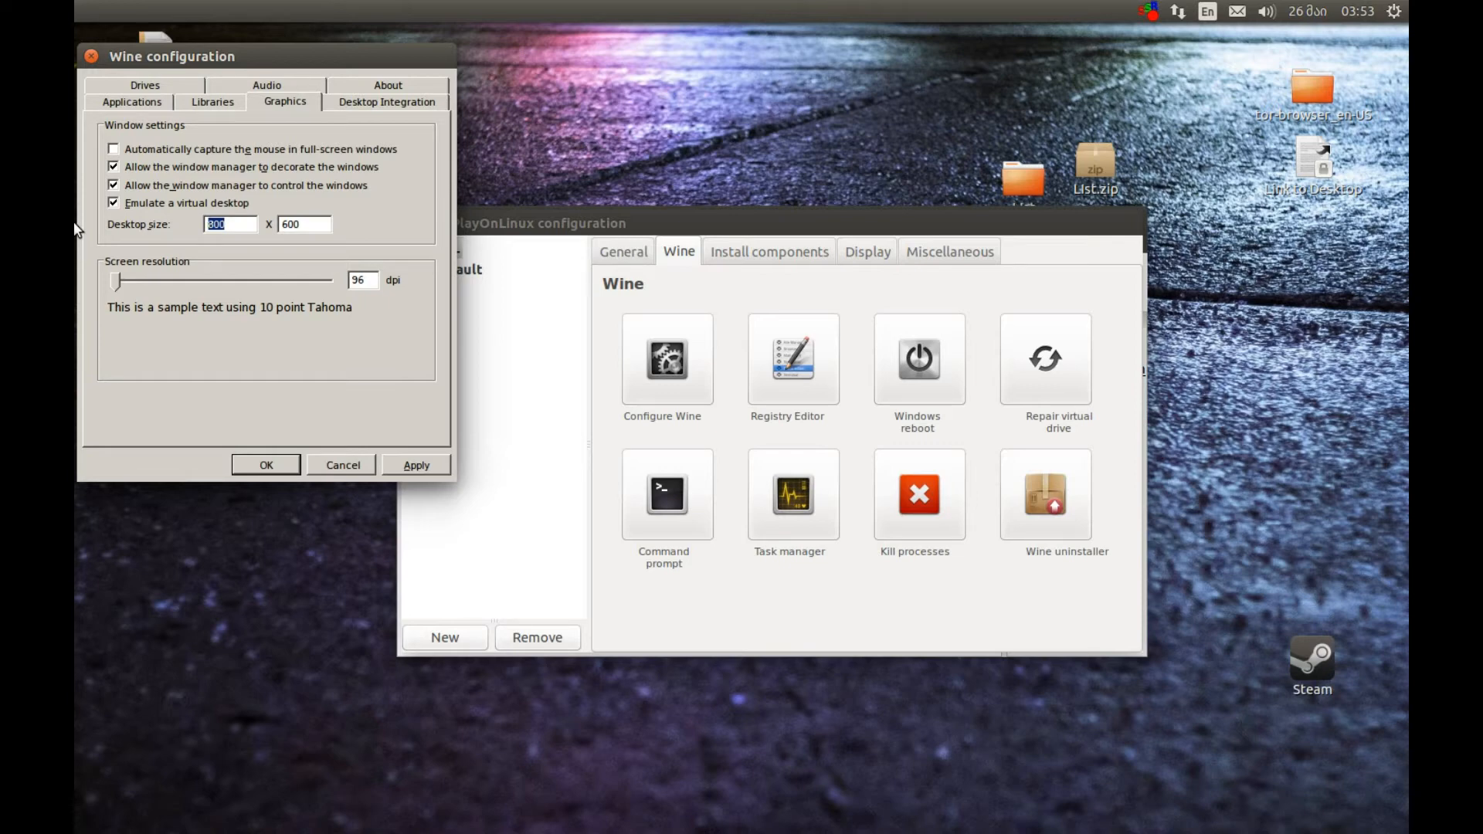
pyautogui.write('128')
pyautogui.press('Tab')
pyautogui.write('720')
pyautogui.click(216, 154)
pyautogui.click(268, 464)
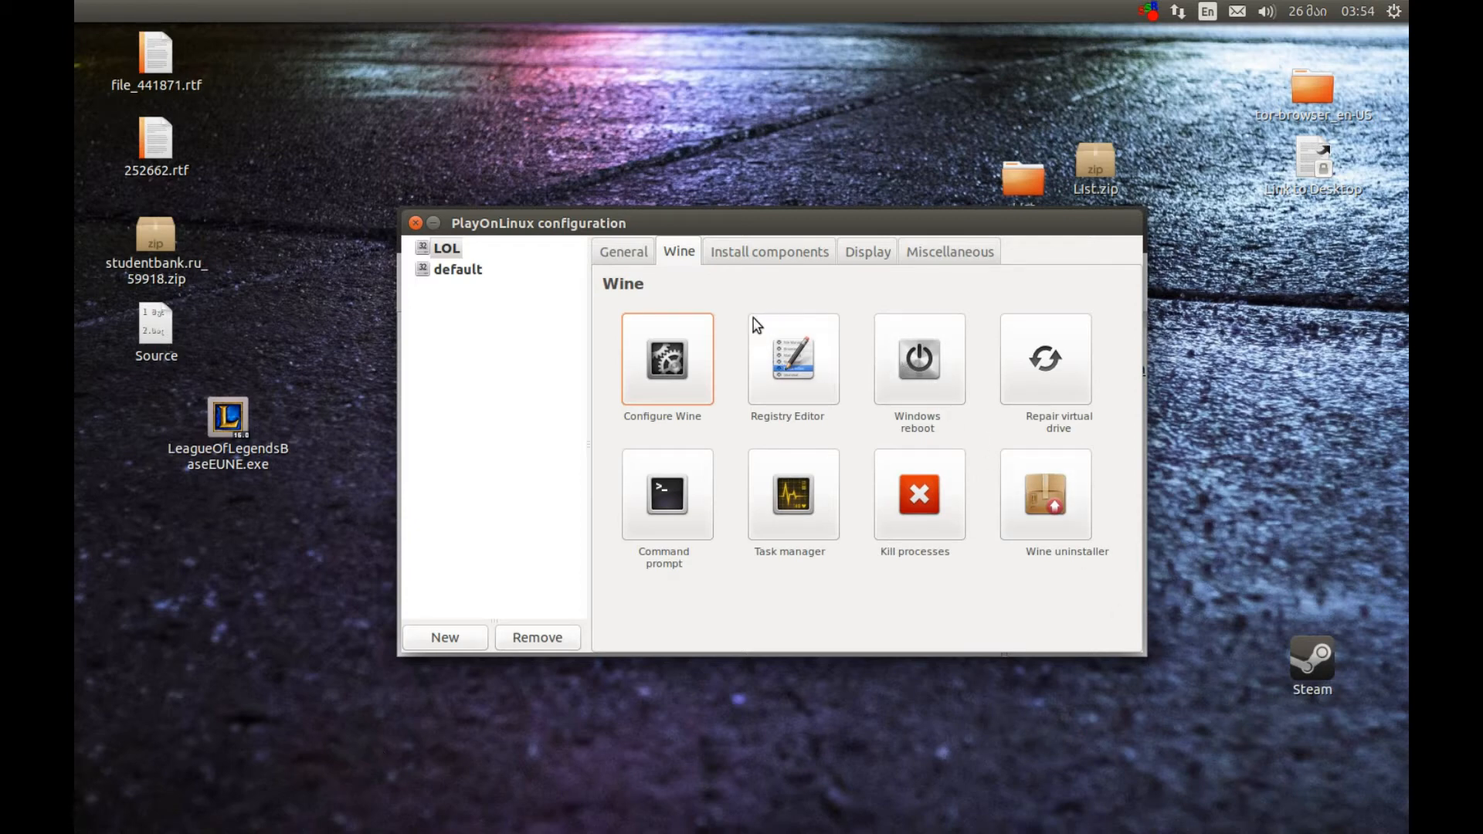
# Run LeagueOfLegendsBaseEUNE.exe in the LOL virtual drive and move the Wine desktop window away from the screen corner
pyautogui.click(957, 257)
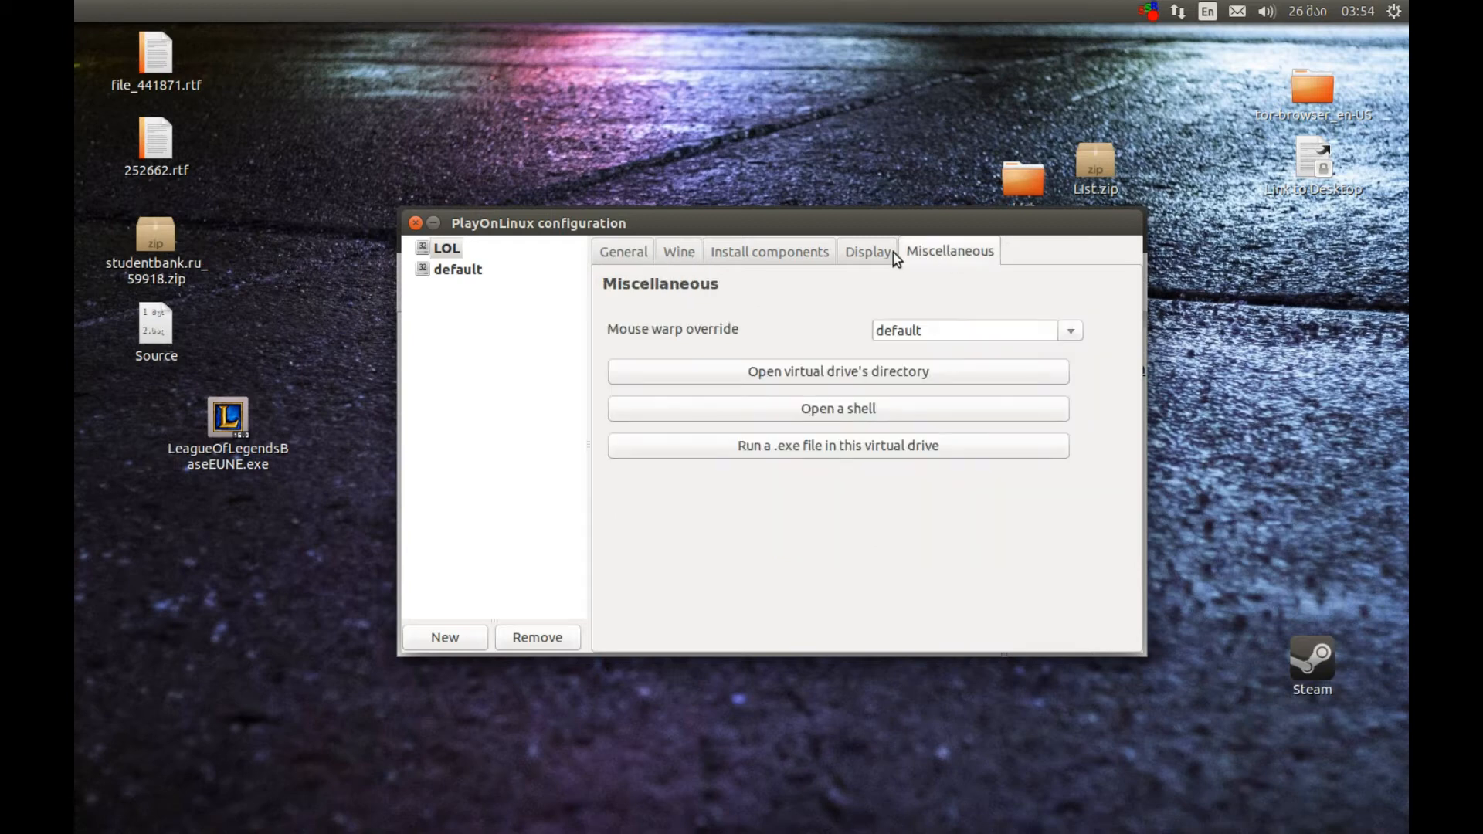
pyautogui.click(862, 453)
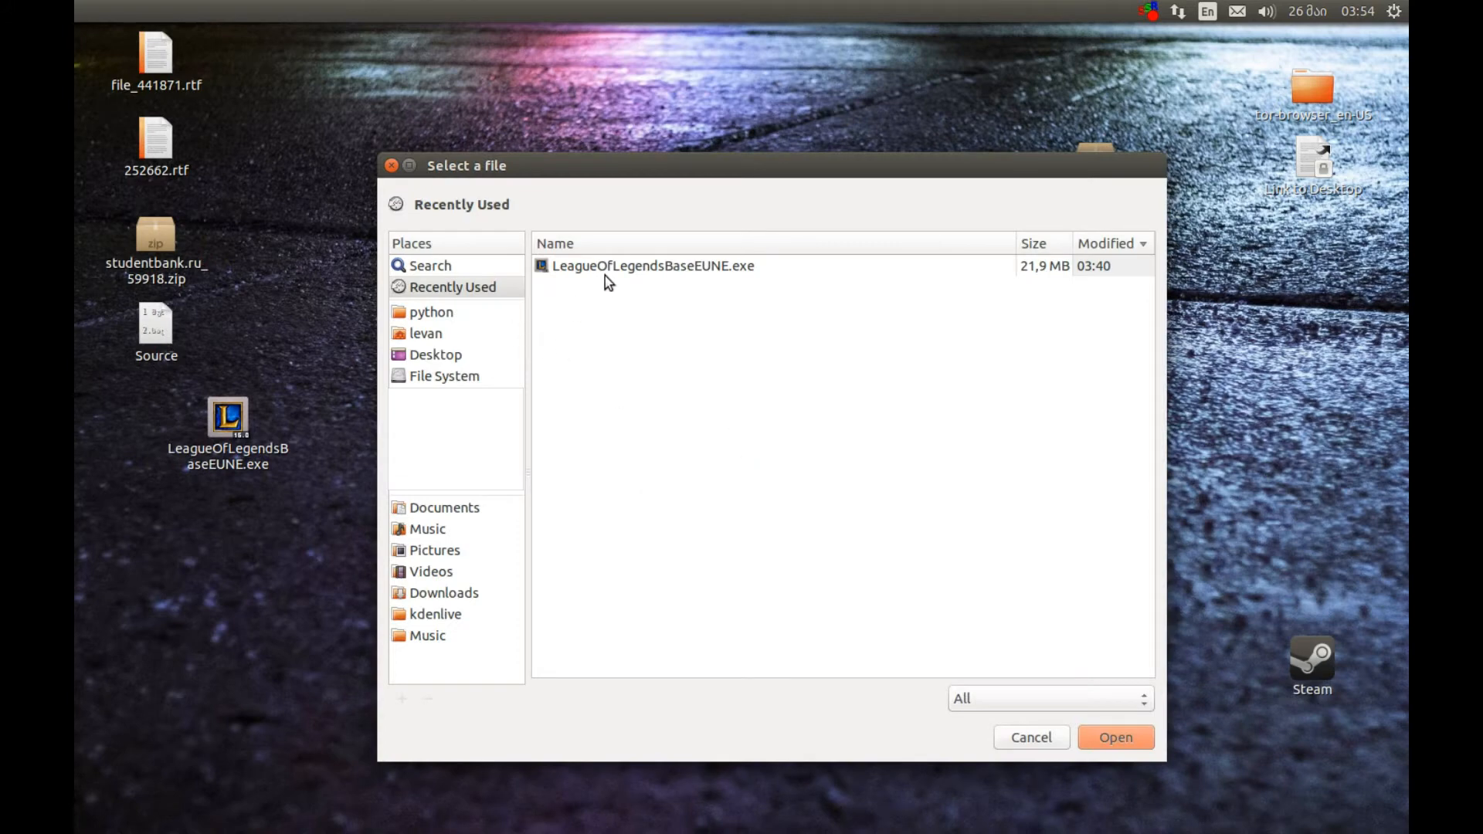
pyautogui.doubleClick(658, 270)
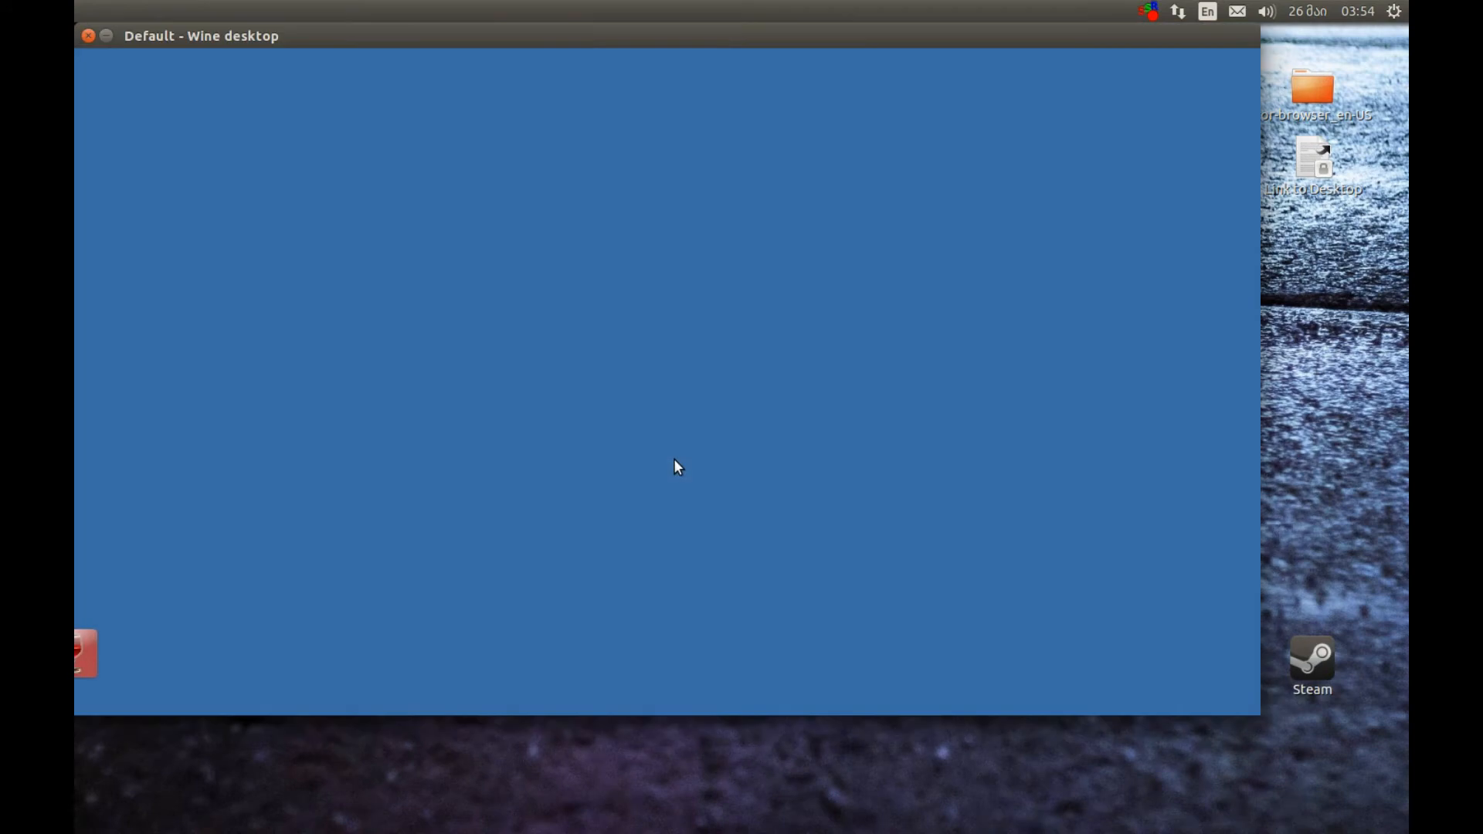
pyautogui.moveTo(479, 34); pyautogui.dragTo(545, 78)
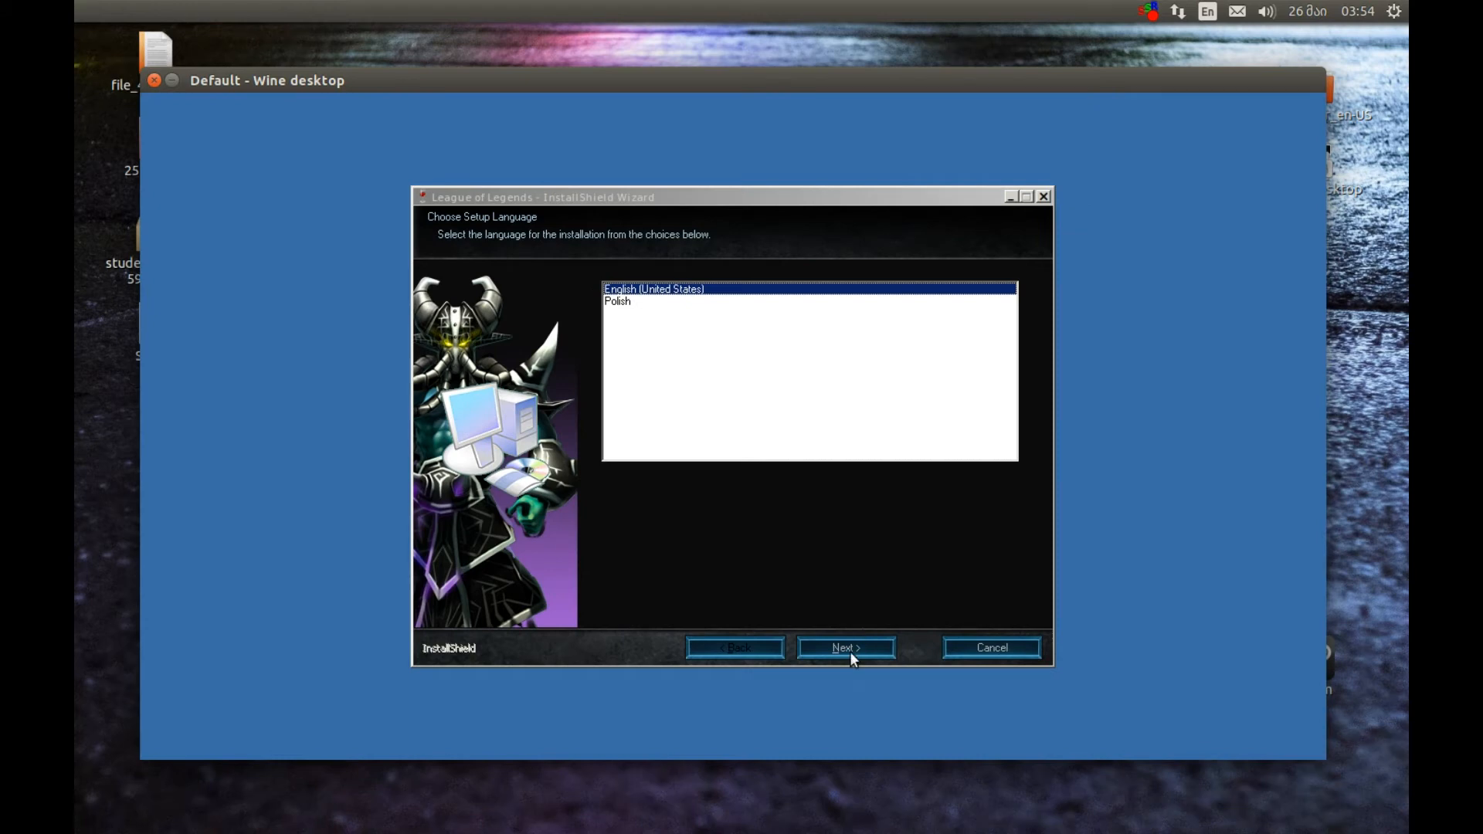
# Complete the League of Legends setup in English (United States), accepting the license, choosing Complete into C:\Riot Games, and launch the game on finishing
pyautogui.click(849, 651)
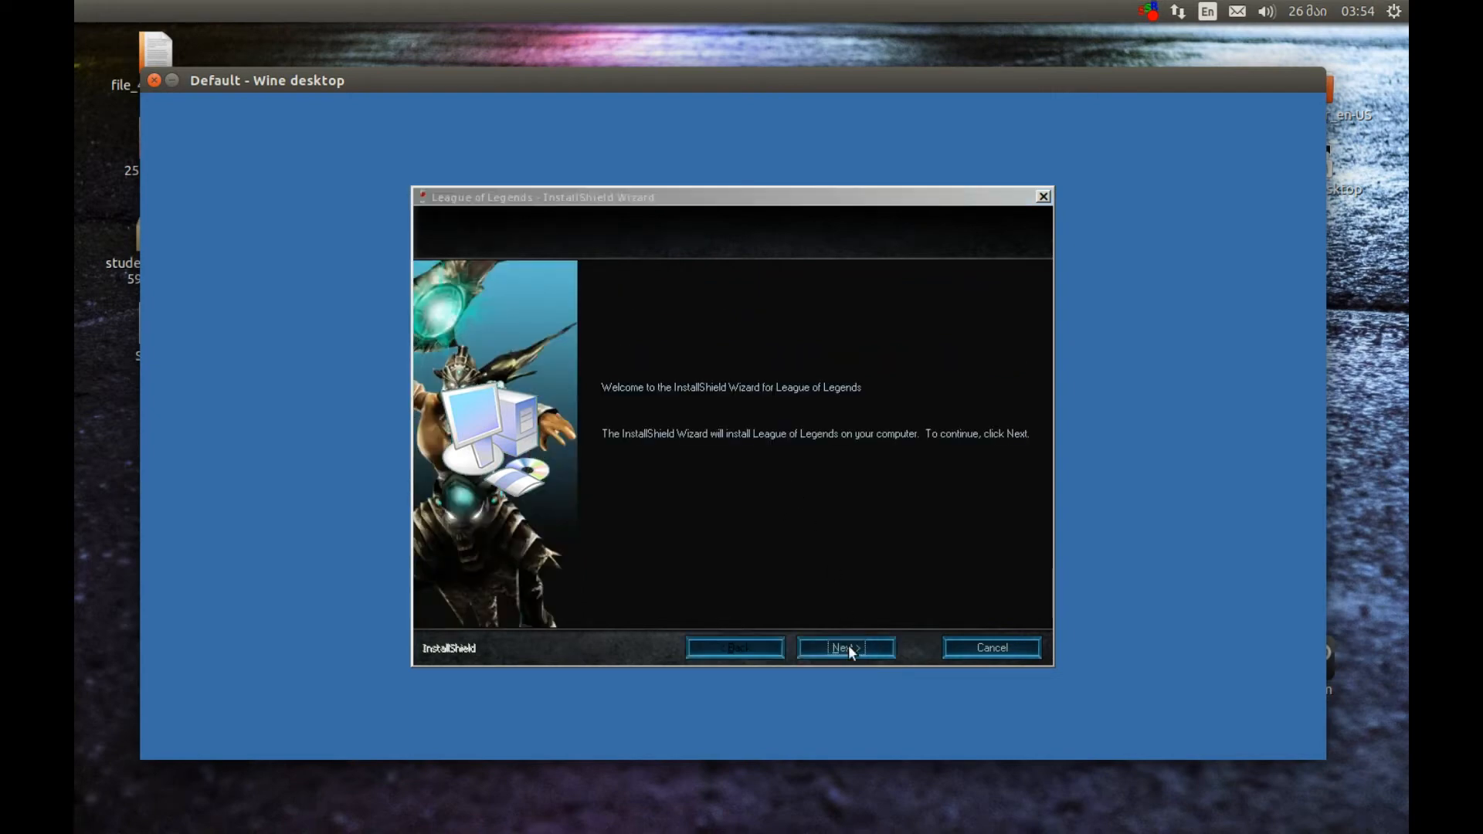
pyautogui.click(849, 651)
pyautogui.click(670, 564)
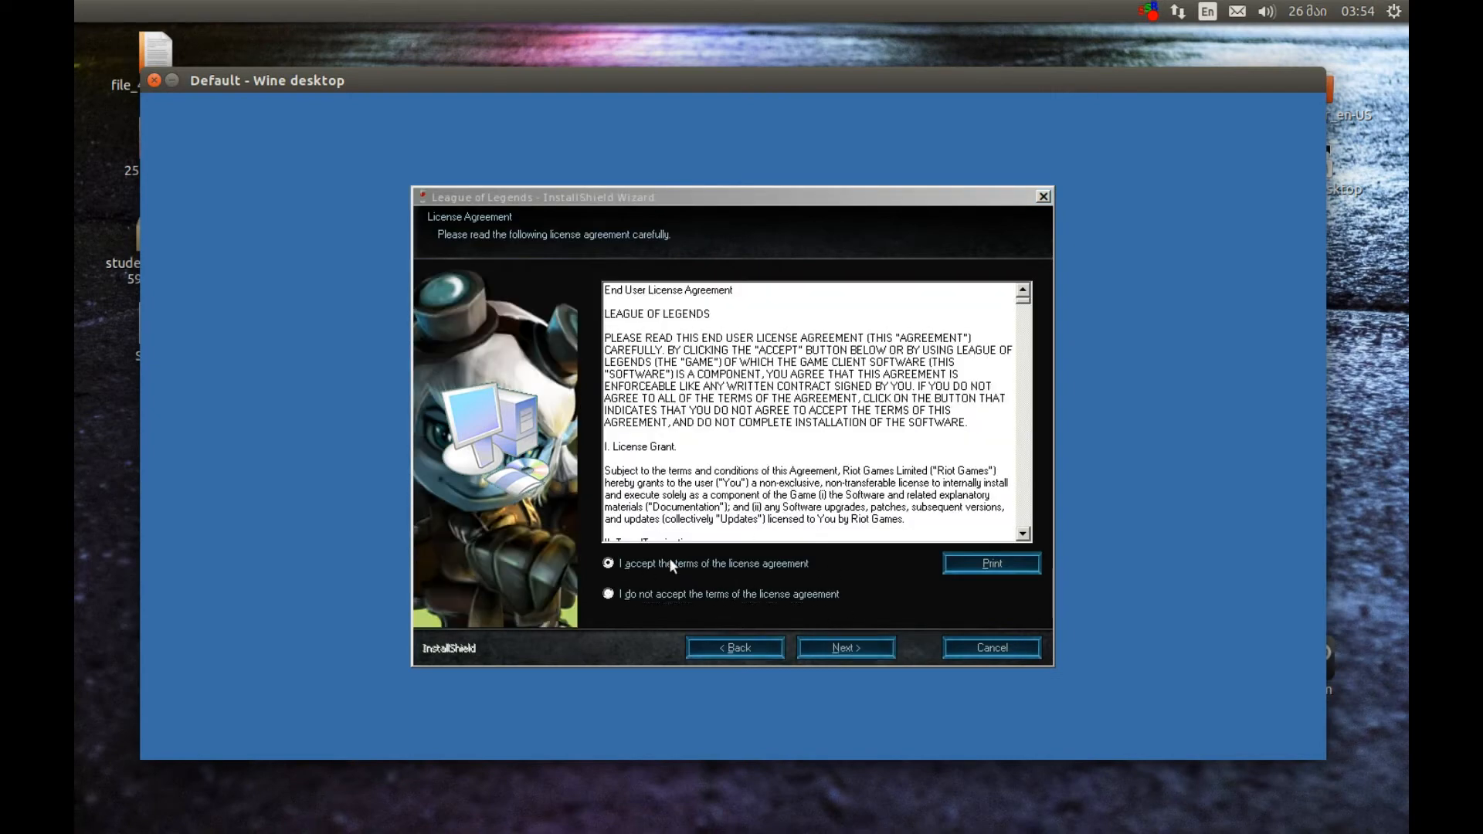
pyautogui.scroll(-15, 829, 460)
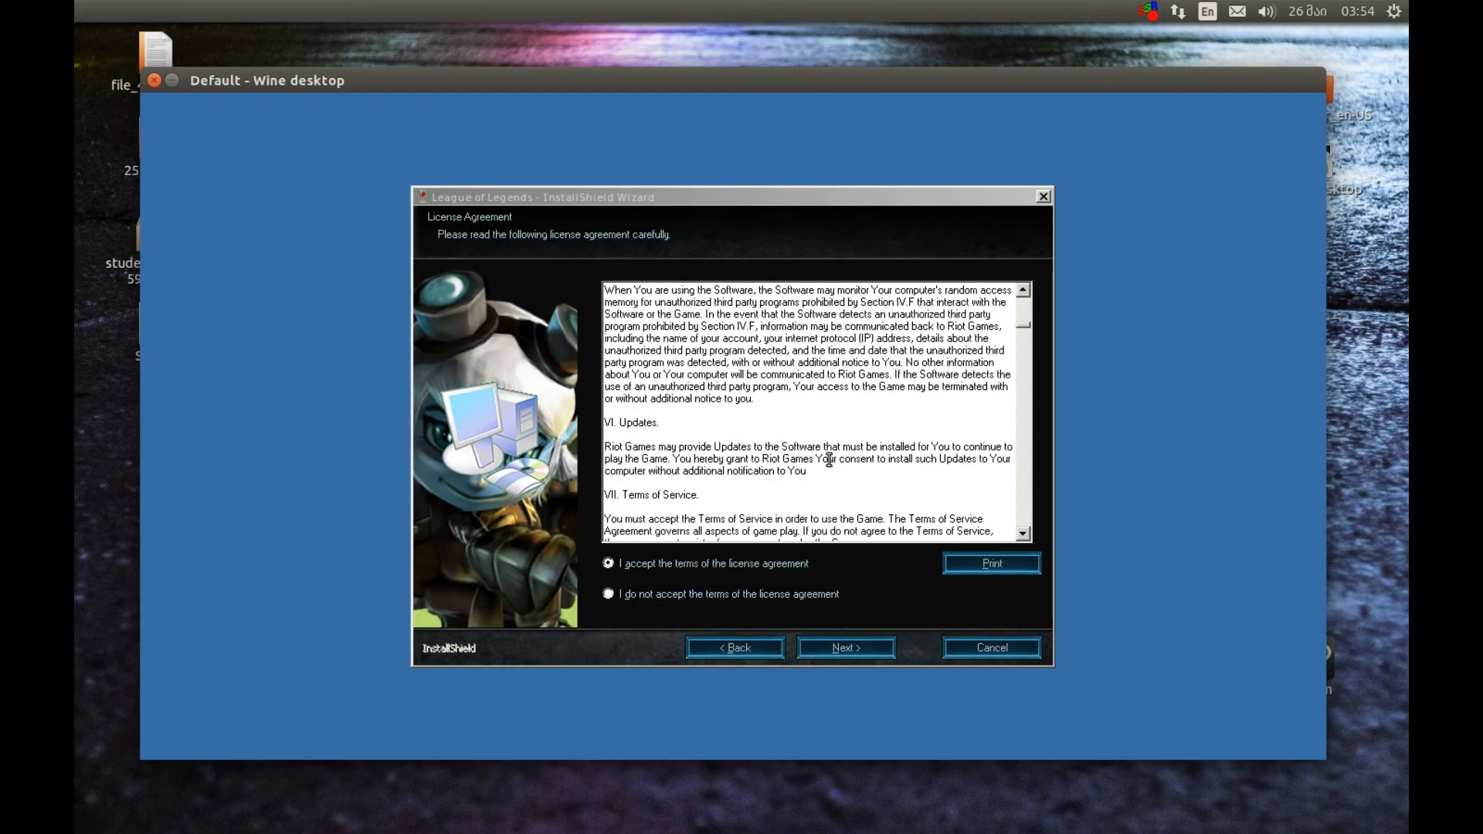
pyautogui.scroll(-10, 828, 460)
pyautogui.click(873, 647)
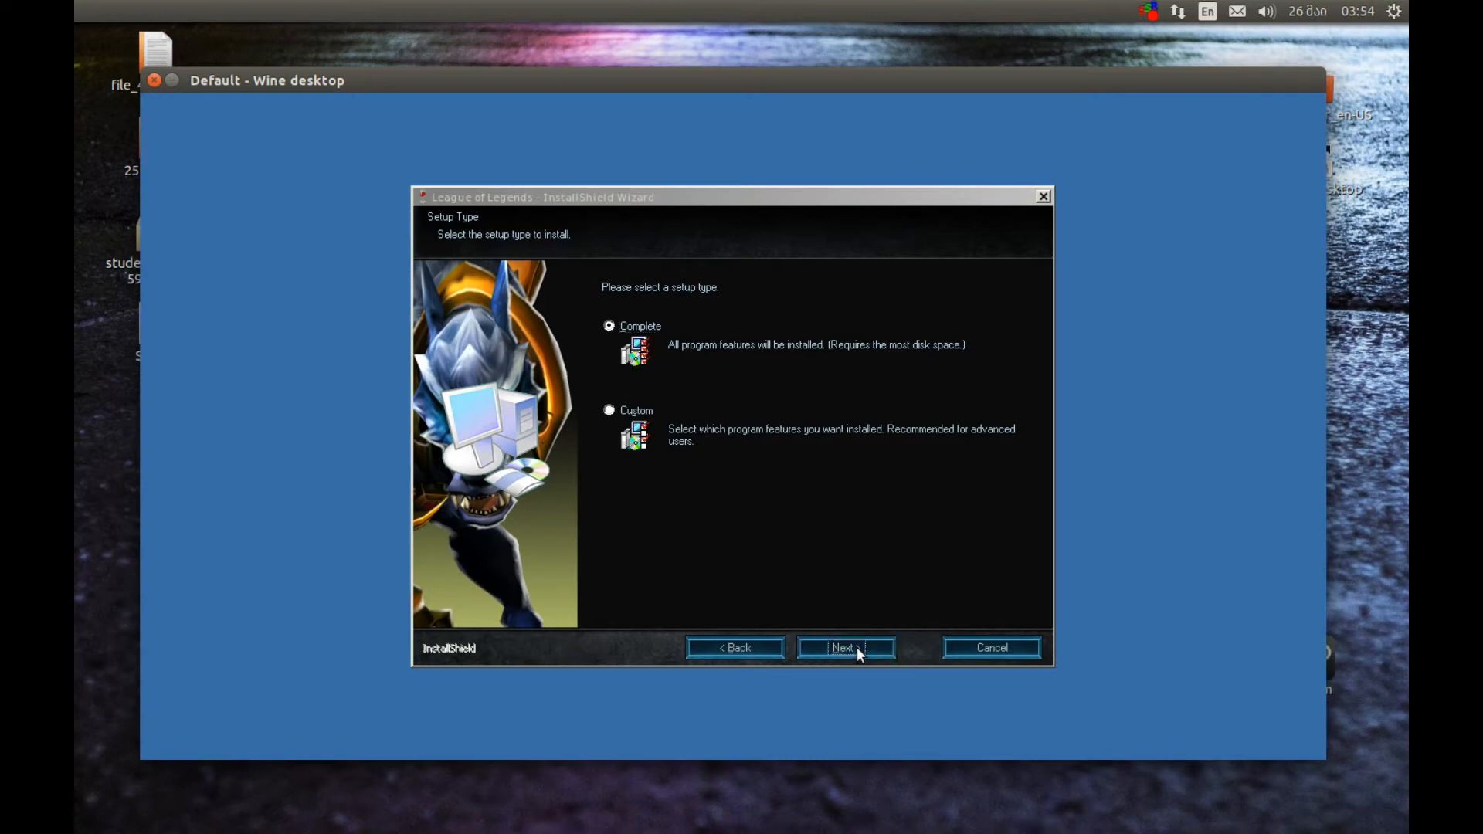
pyautogui.click(856, 647)
pyautogui.click(865, 636)
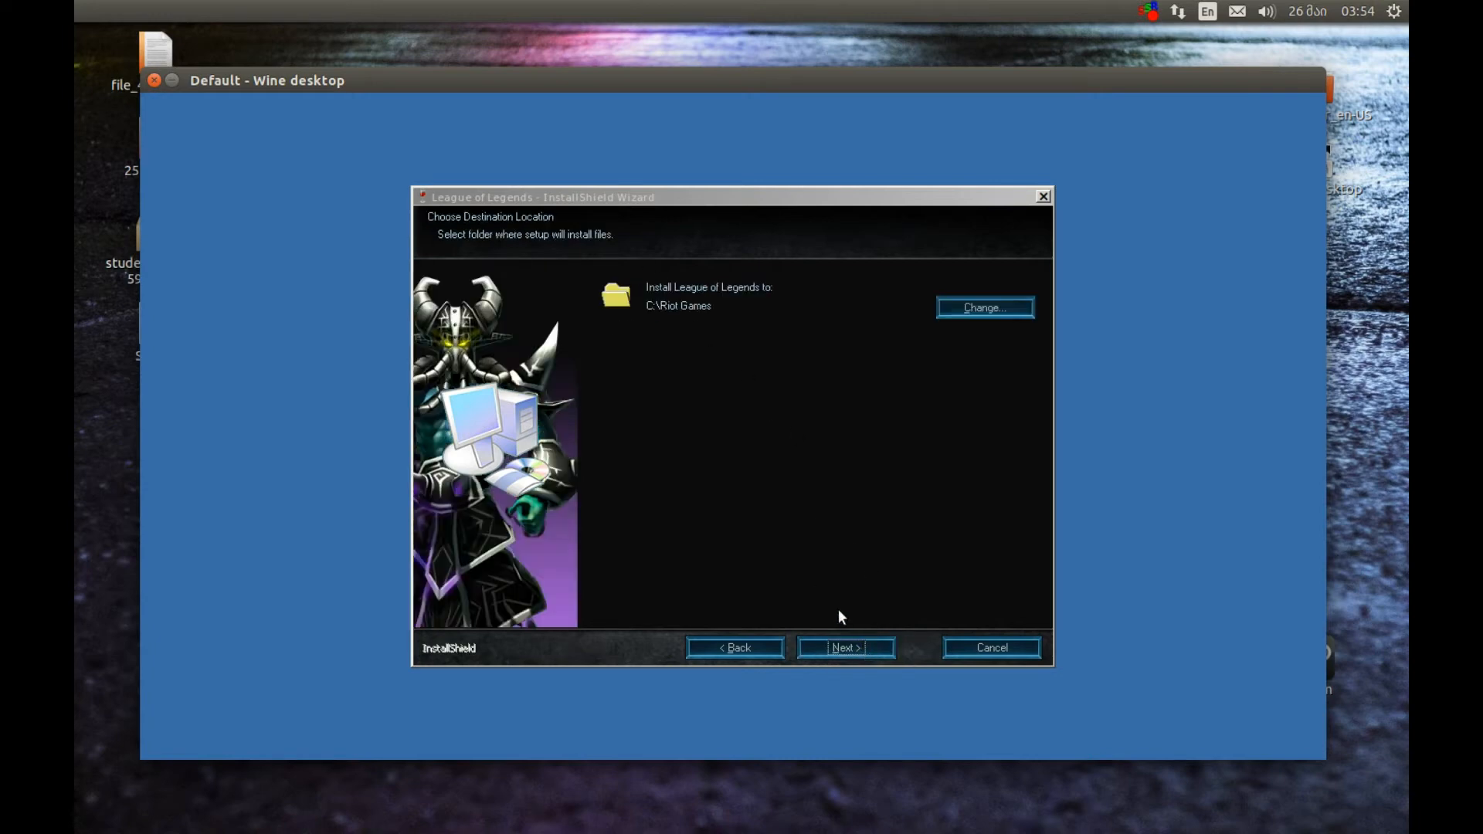
pyautogui.click(840, 649)
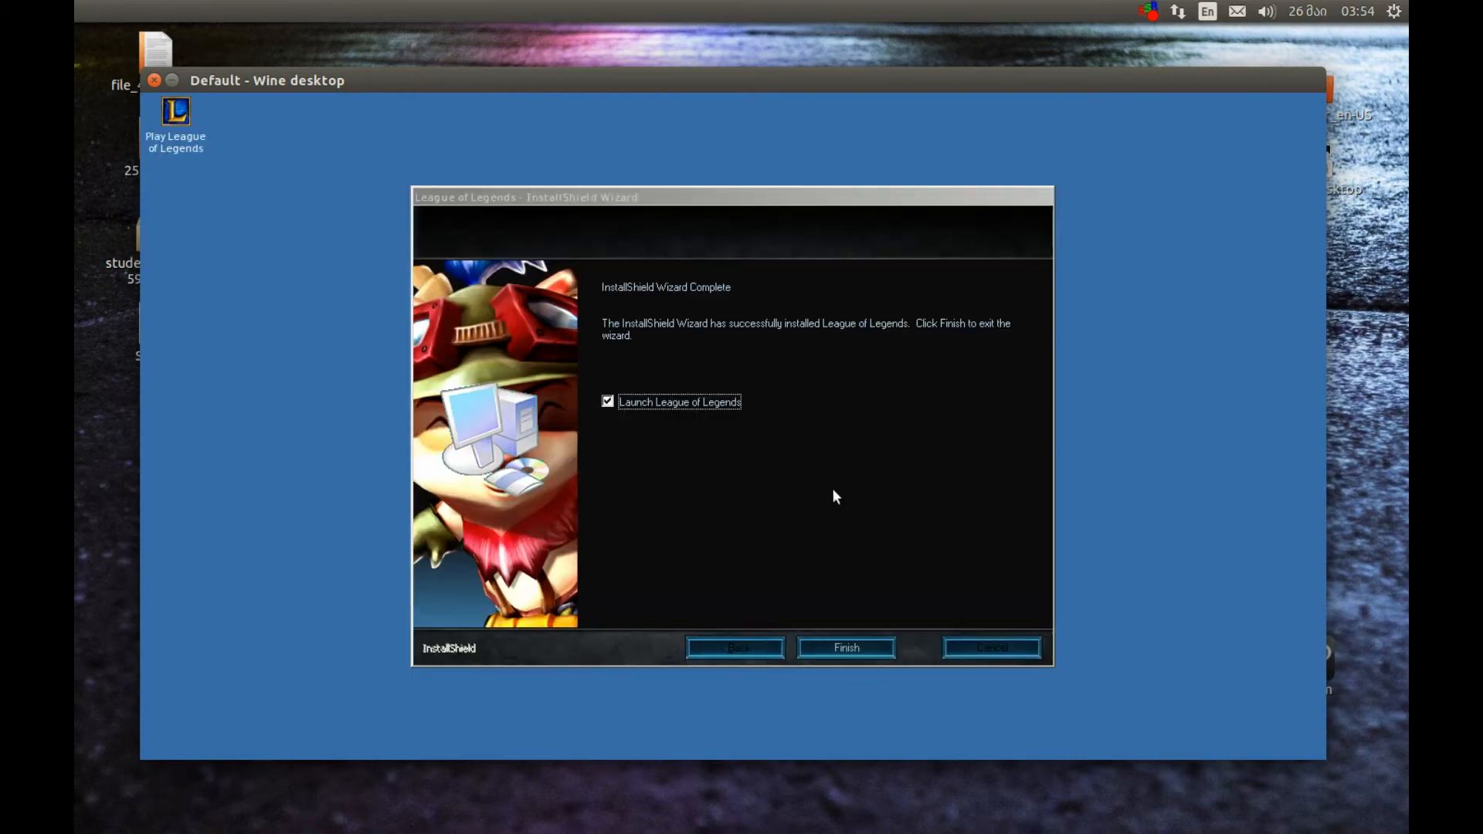
pyautogui.click(845, 654)
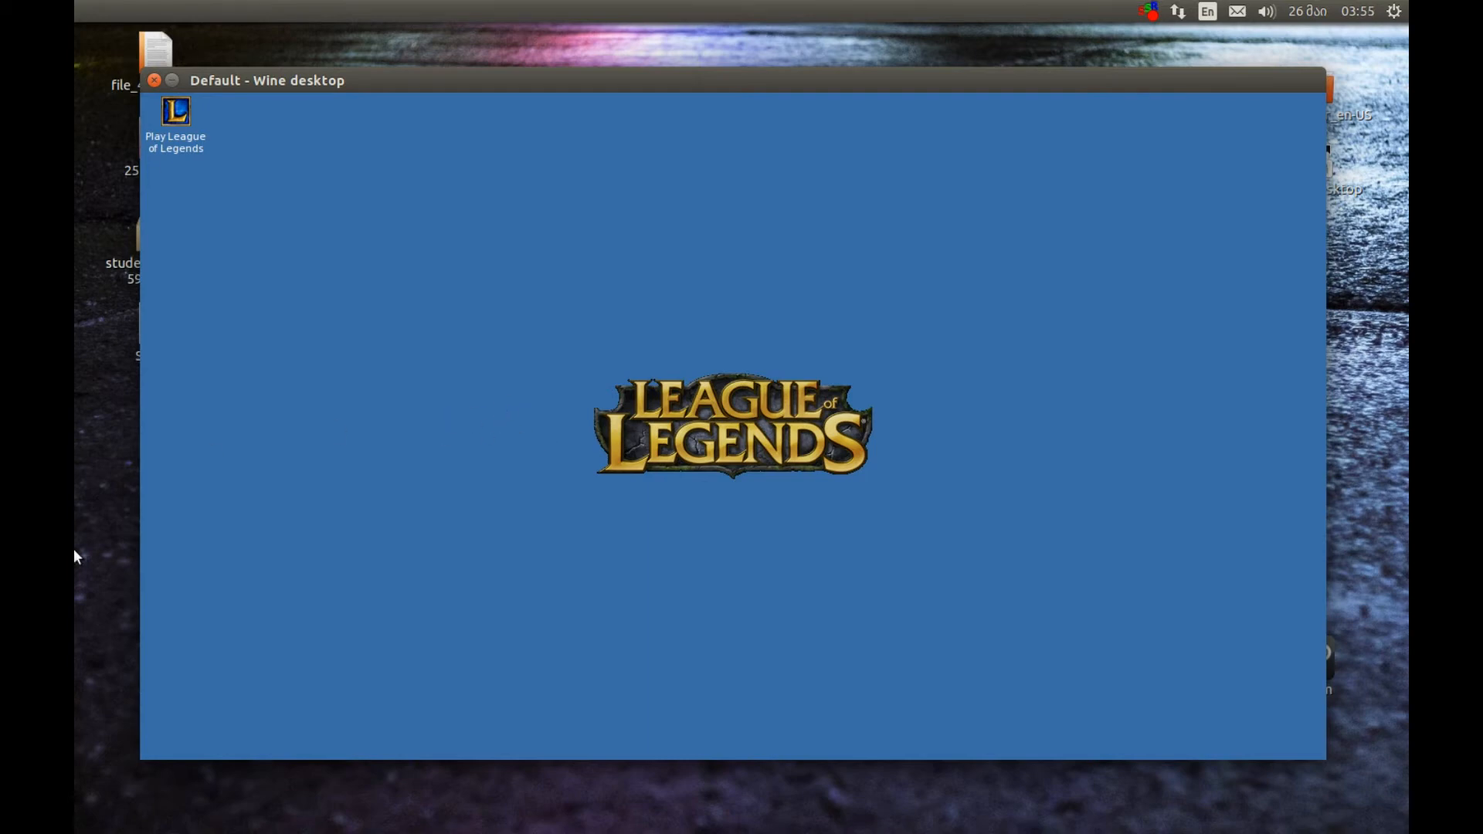
# Switch to the PlayOnLinux configuration, kill the LOL drive's running processes and perform a Windows reboot
pyautogui.moveTo(75, 550)
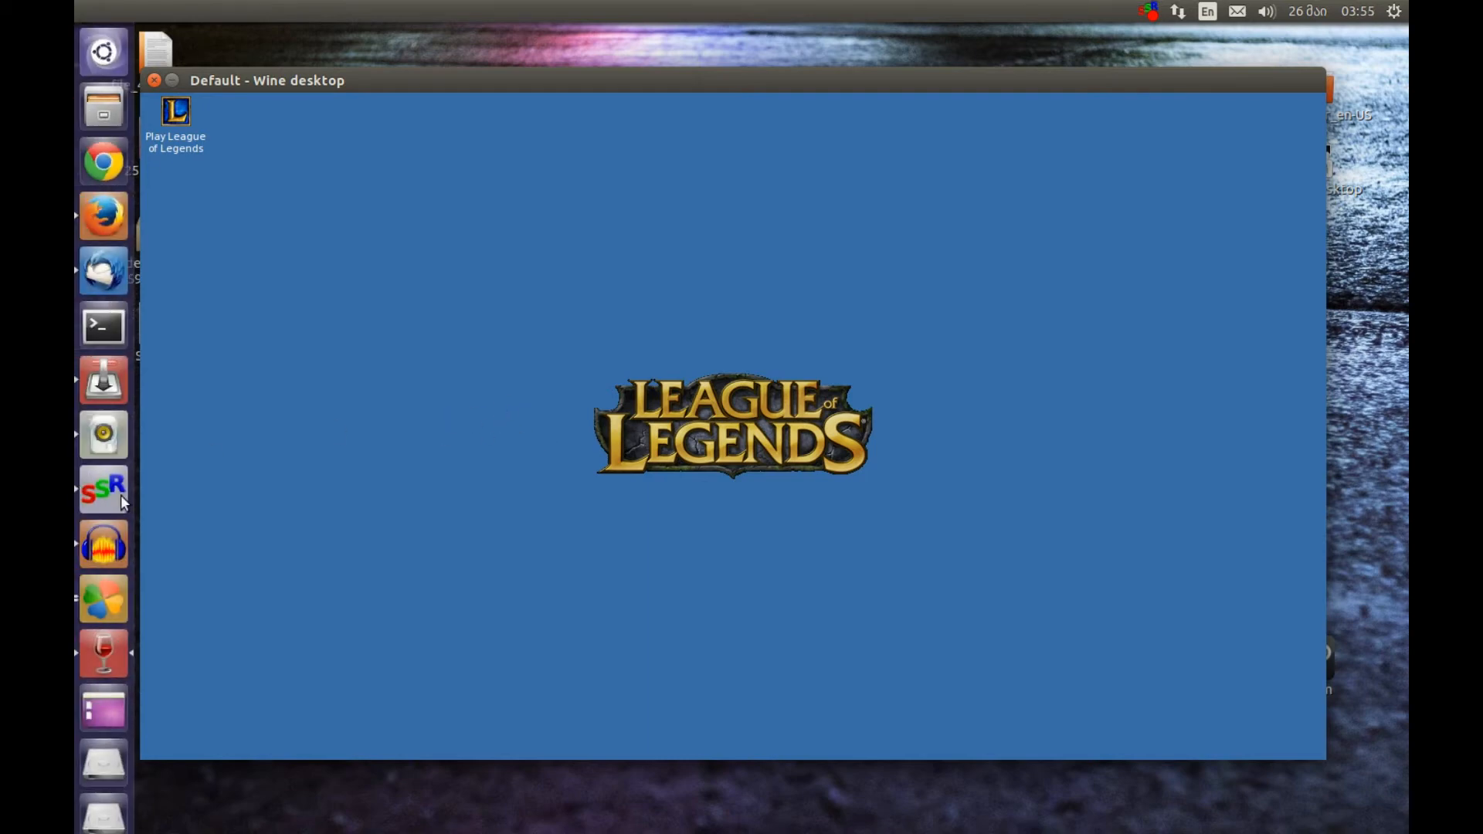
pyautogui.click(110, 605)
pyautogui.click(678, 255)
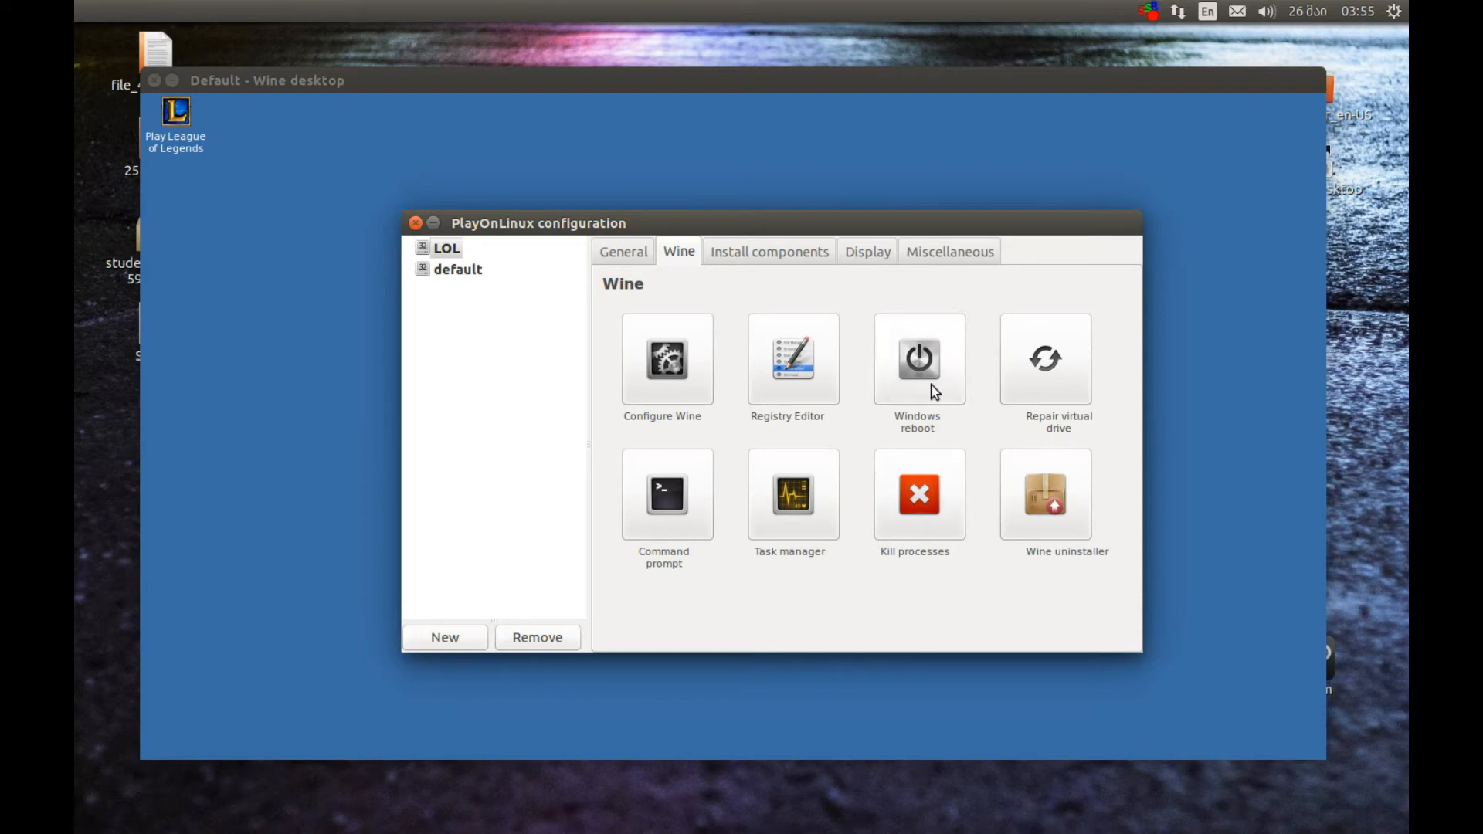
pyautogui.moveTo(705, 230); pyautogui.dragTo(544, 285)
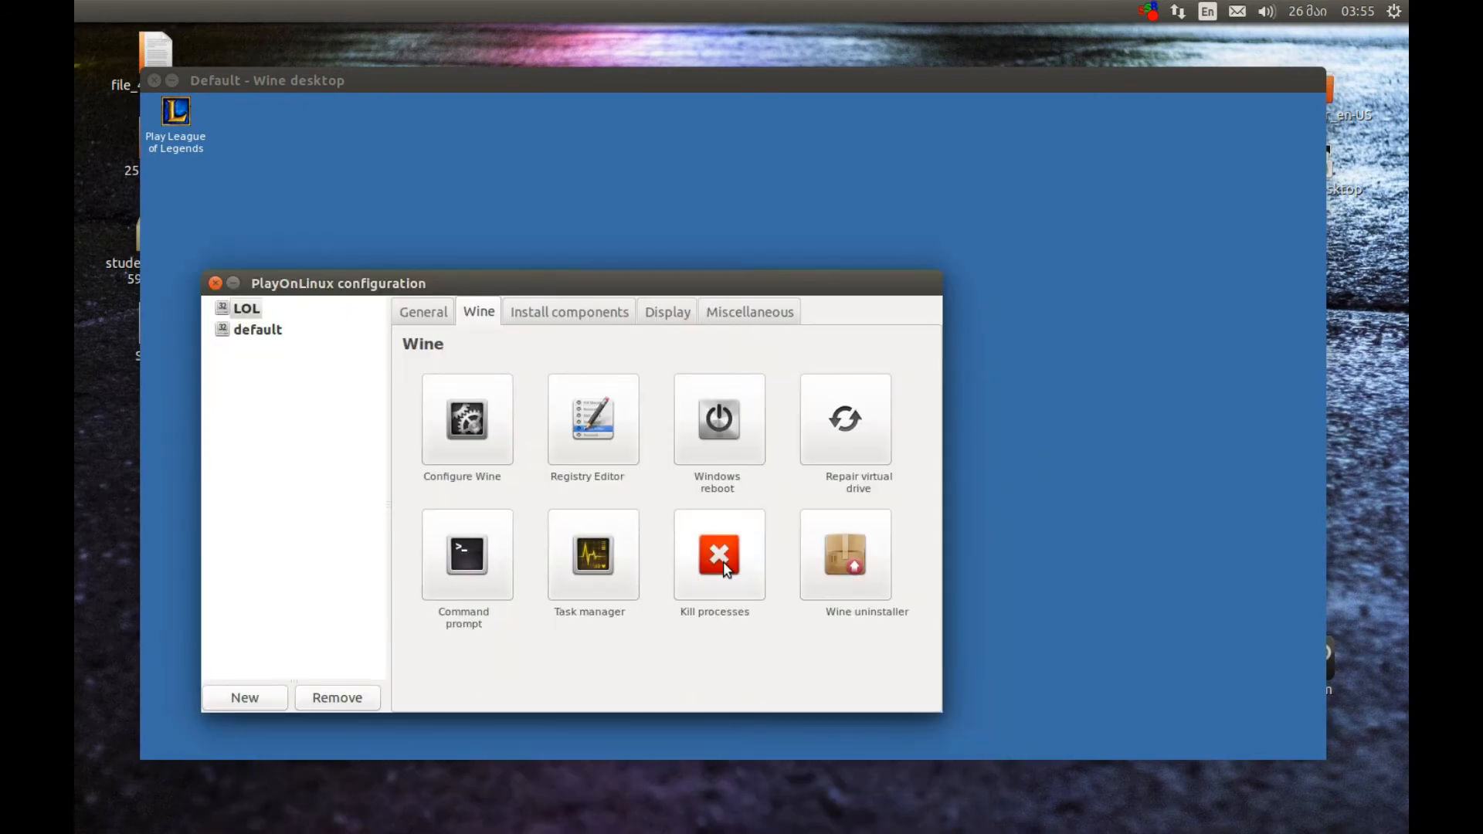
pyautogui.click(701, 427)
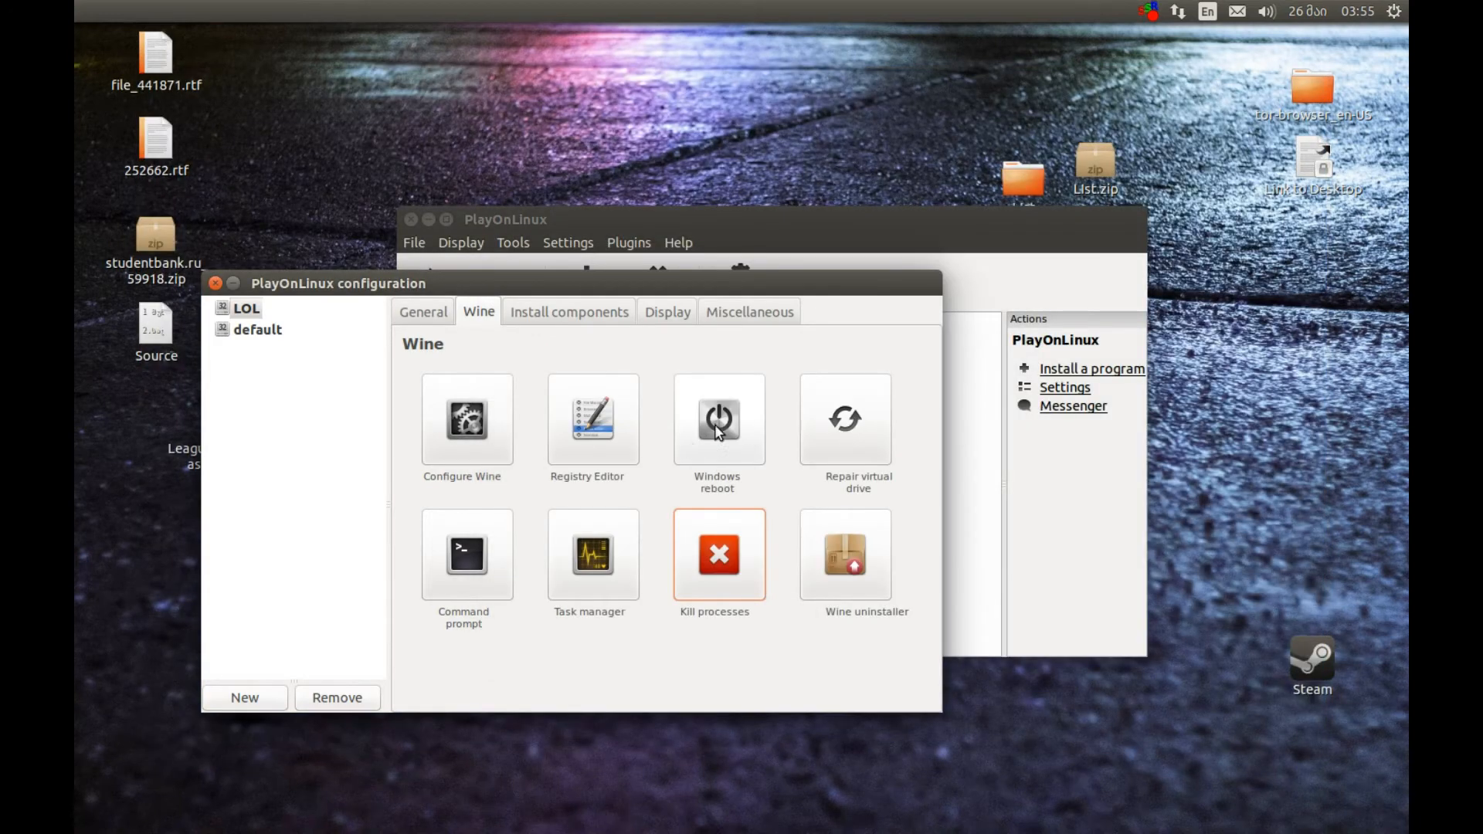
pyautogui.click(705, 409)
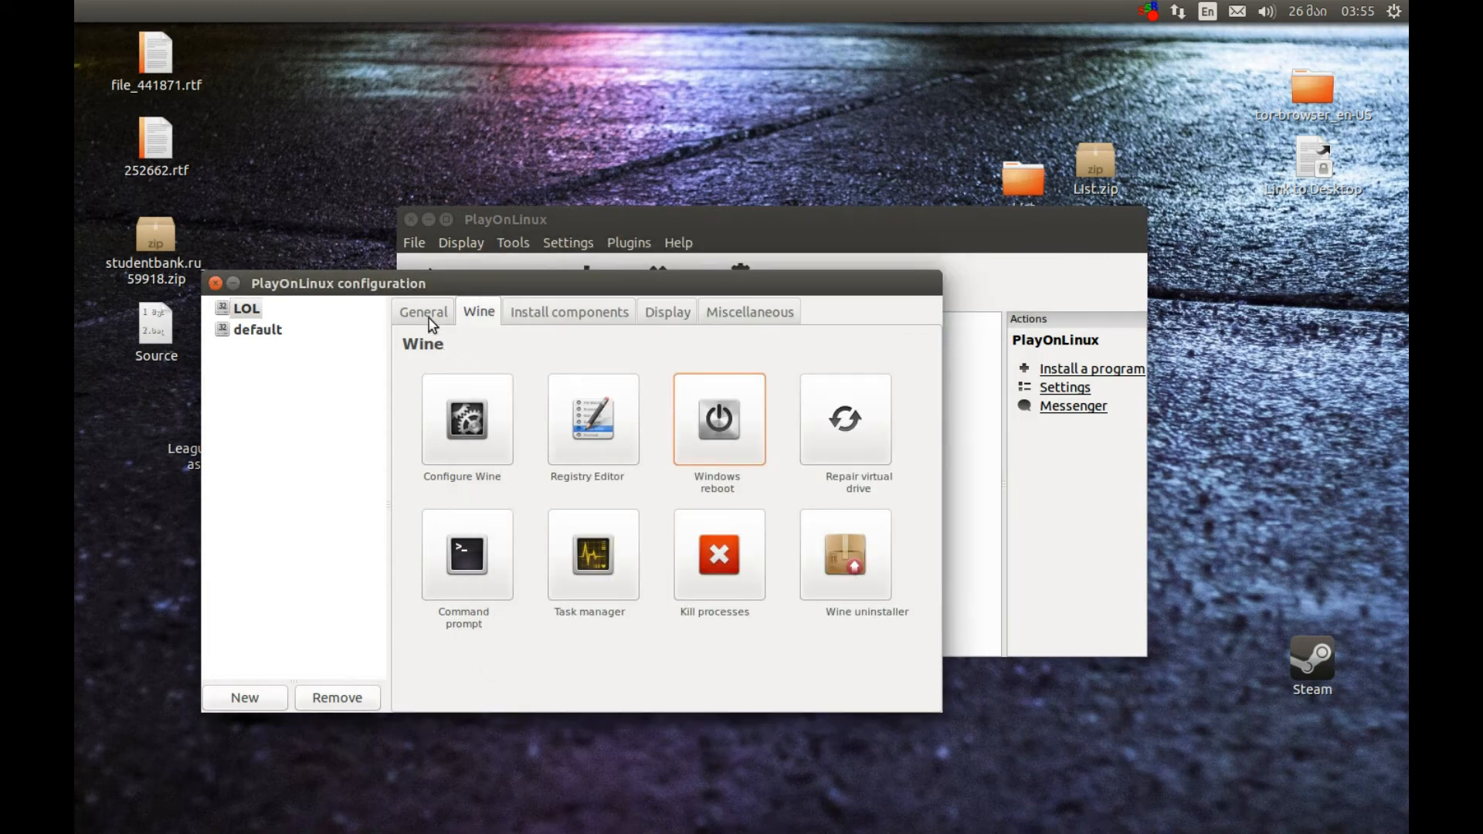
# Create a shortcut named lol.launcher for lol.launcher.exe from the LOL virtual drive and close the shortcut wizard
pyautogui.click(429, 318)
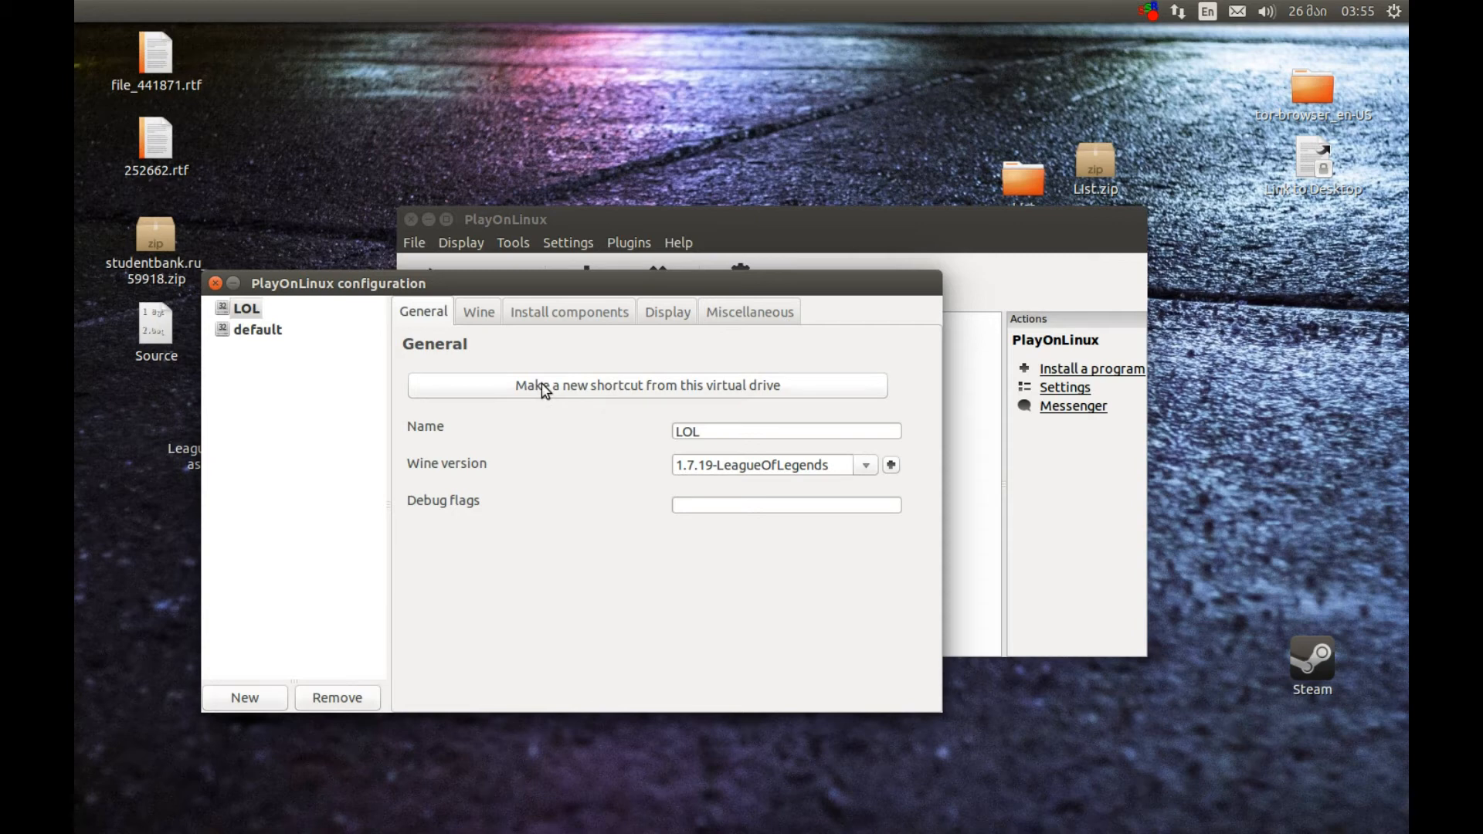
pyautogui.moveTo(621, 284); pyautogui.dragTo(533, 327)
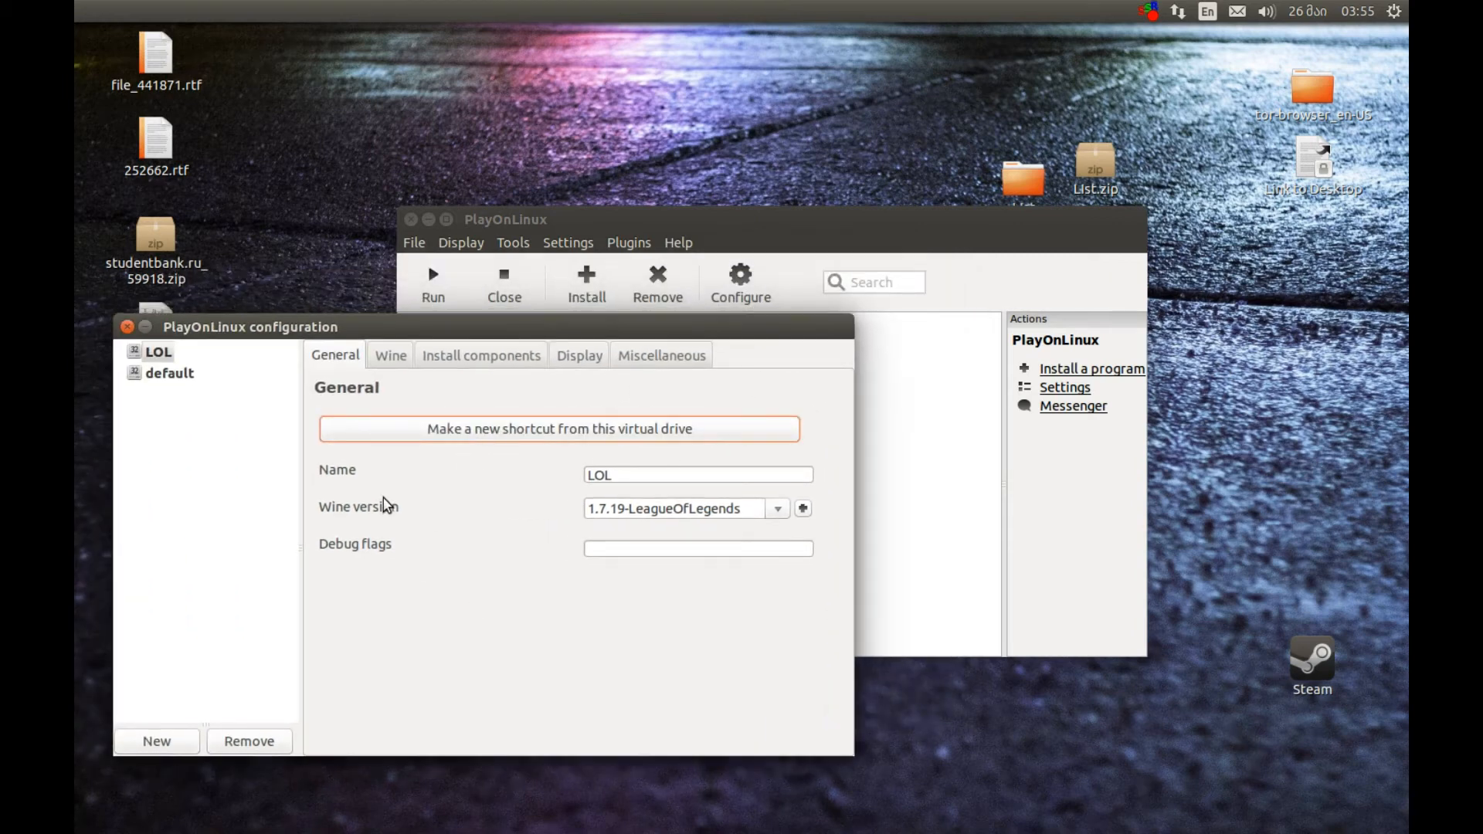
pyautogui.click(464, 431)
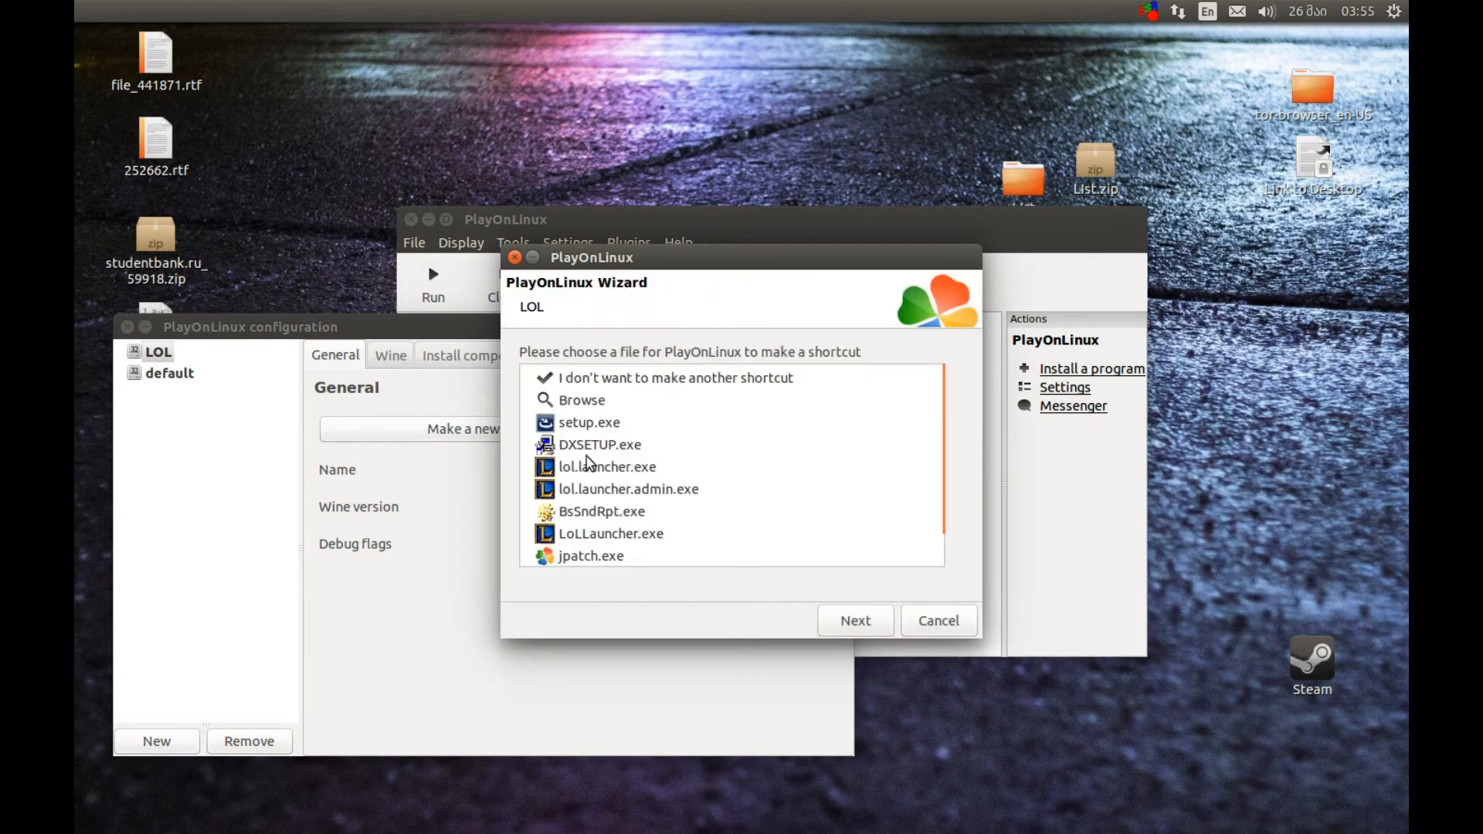
pyautogui.click(572, 469)
pyautogui.click(848, 629)
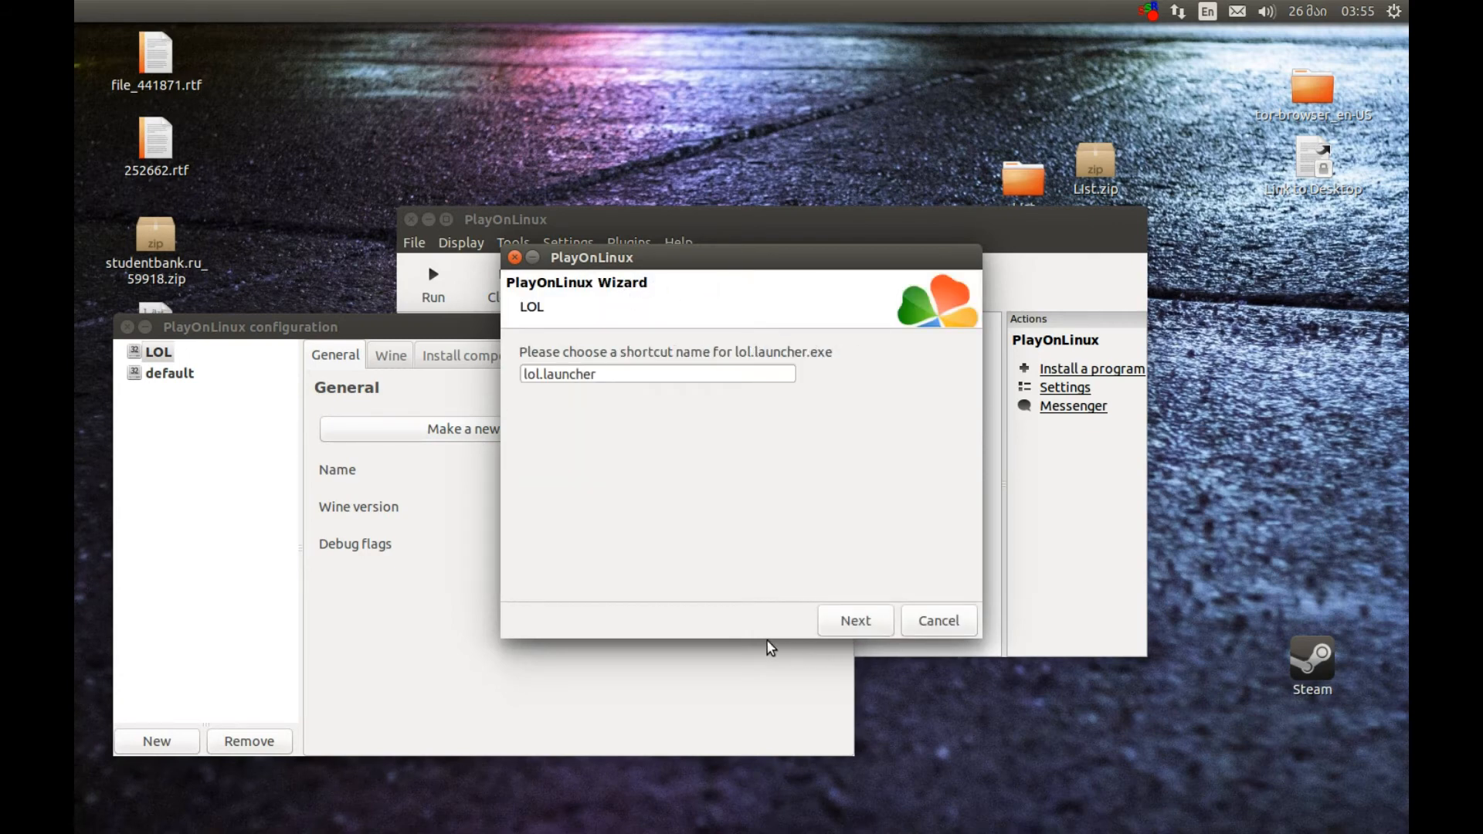
pyautogui.click(853, 619)
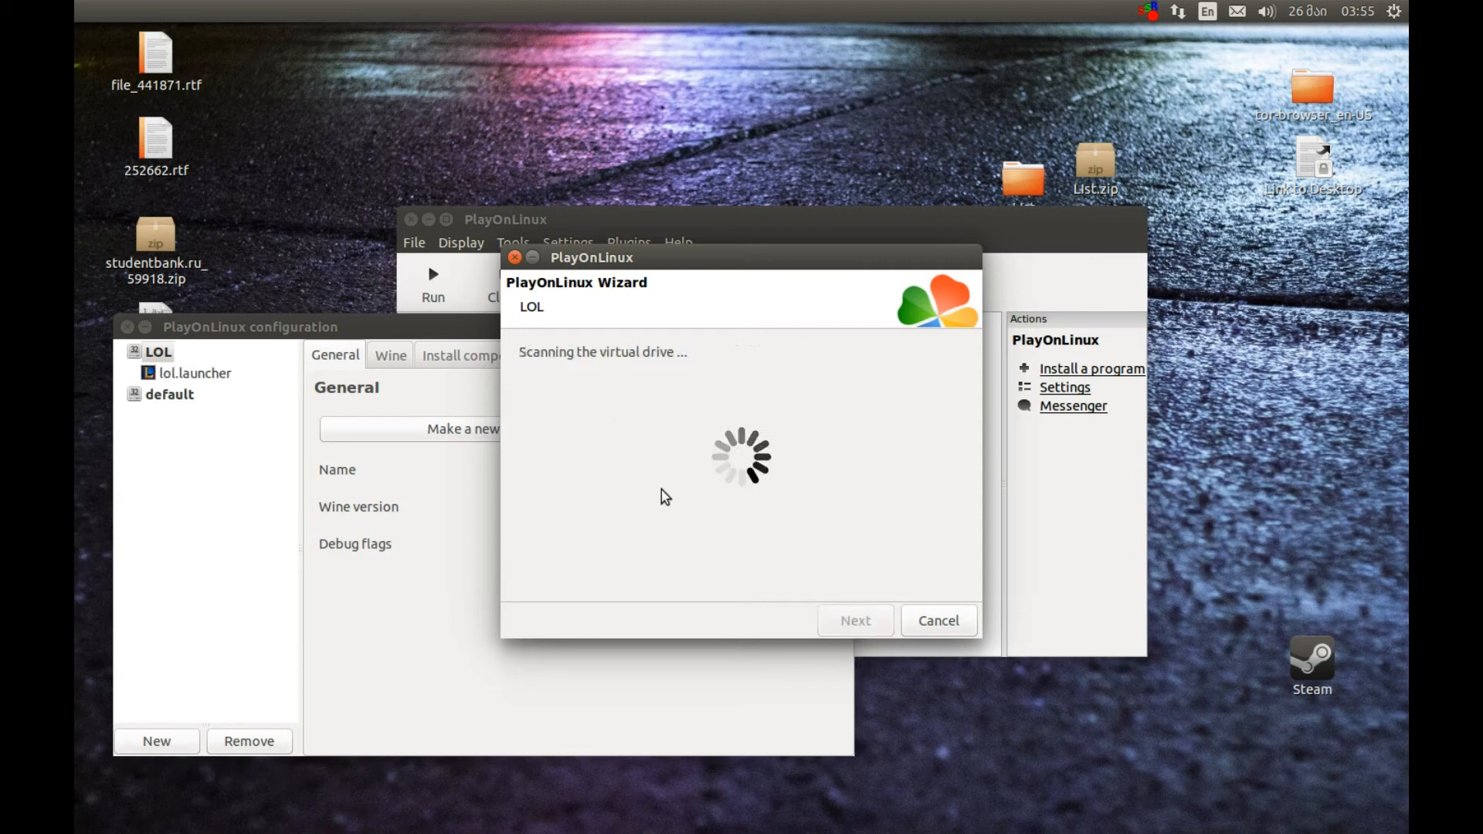
pyautogui.click(514, 257)
# Move the configuration window aside and locate the lol.launcher shortcut on the desktop
pyautogui.moveTo(307, 338); pyautogui.dragTo(539, 347)
pyautogui.click(155, 606)
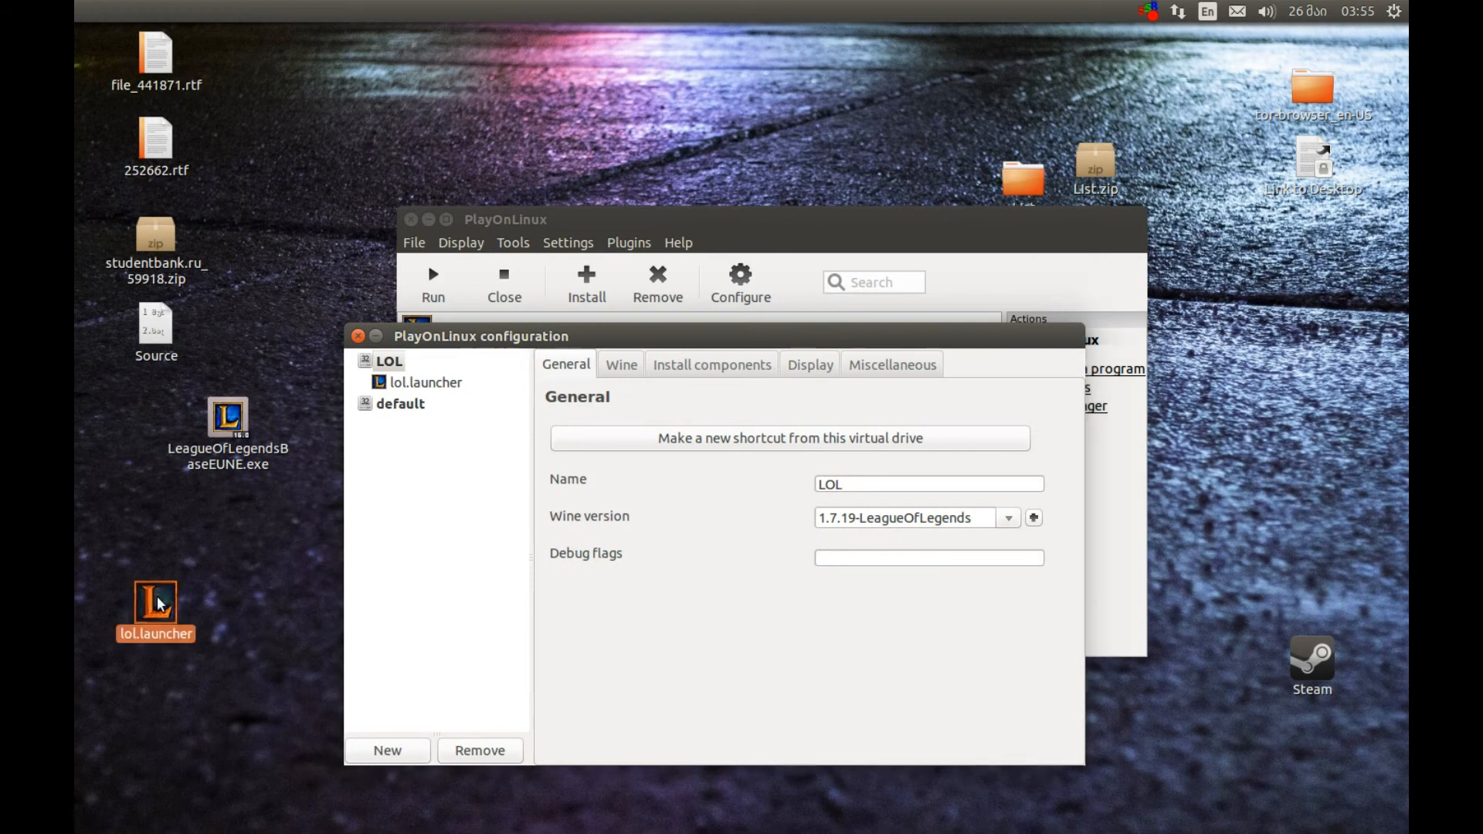
pyautogui.moveTo(104, 553); pyautogui.dragTo(202, 716)
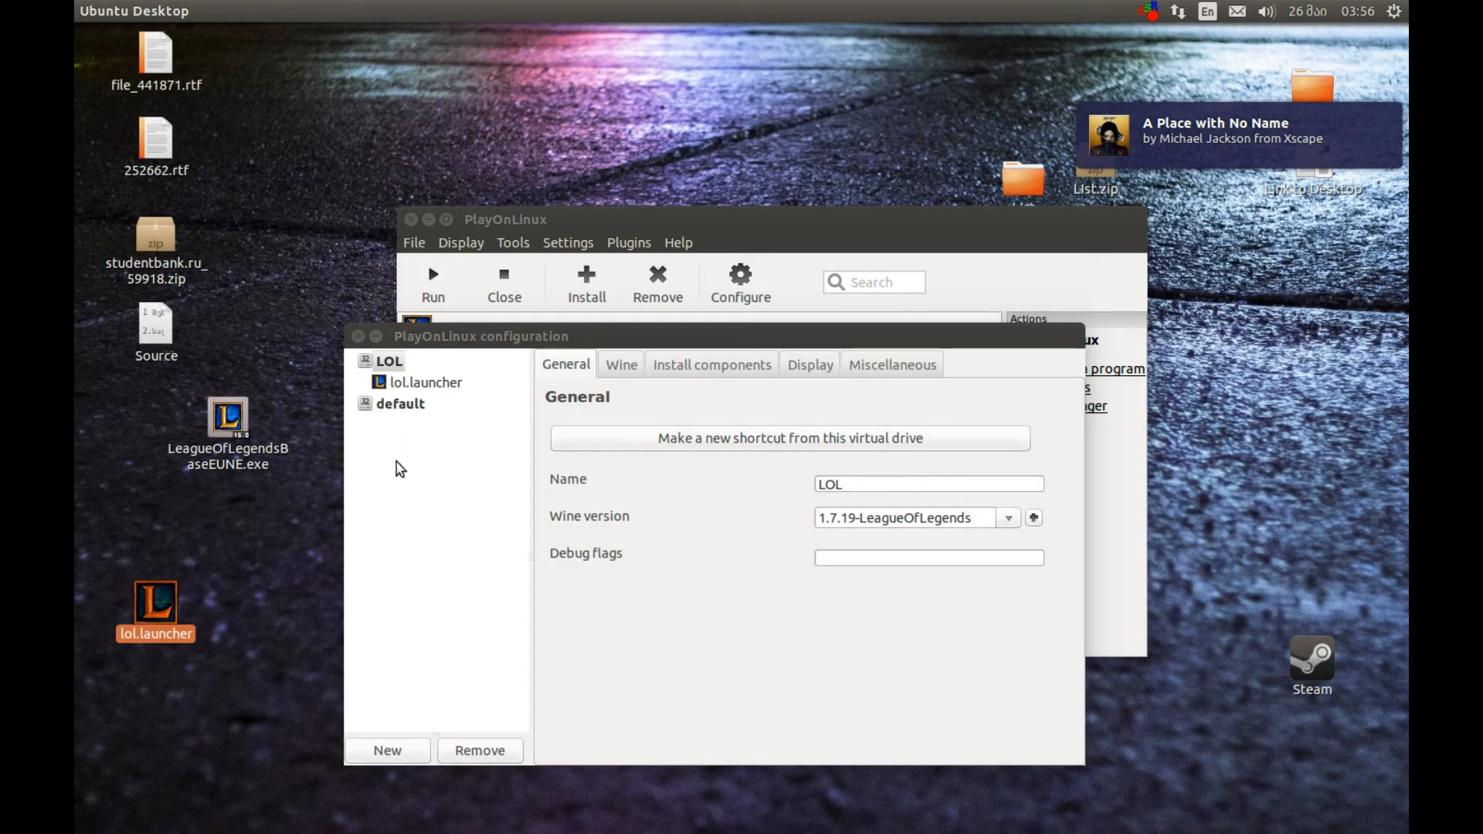
pyautogui.moveTo(233, 676); pyautogui.dragTo(150, 610)
# Run lol.launcher from the main PlayOnLinux window and move the Wine desktop window away from the screen corner
pyautogui.click(520, 226)
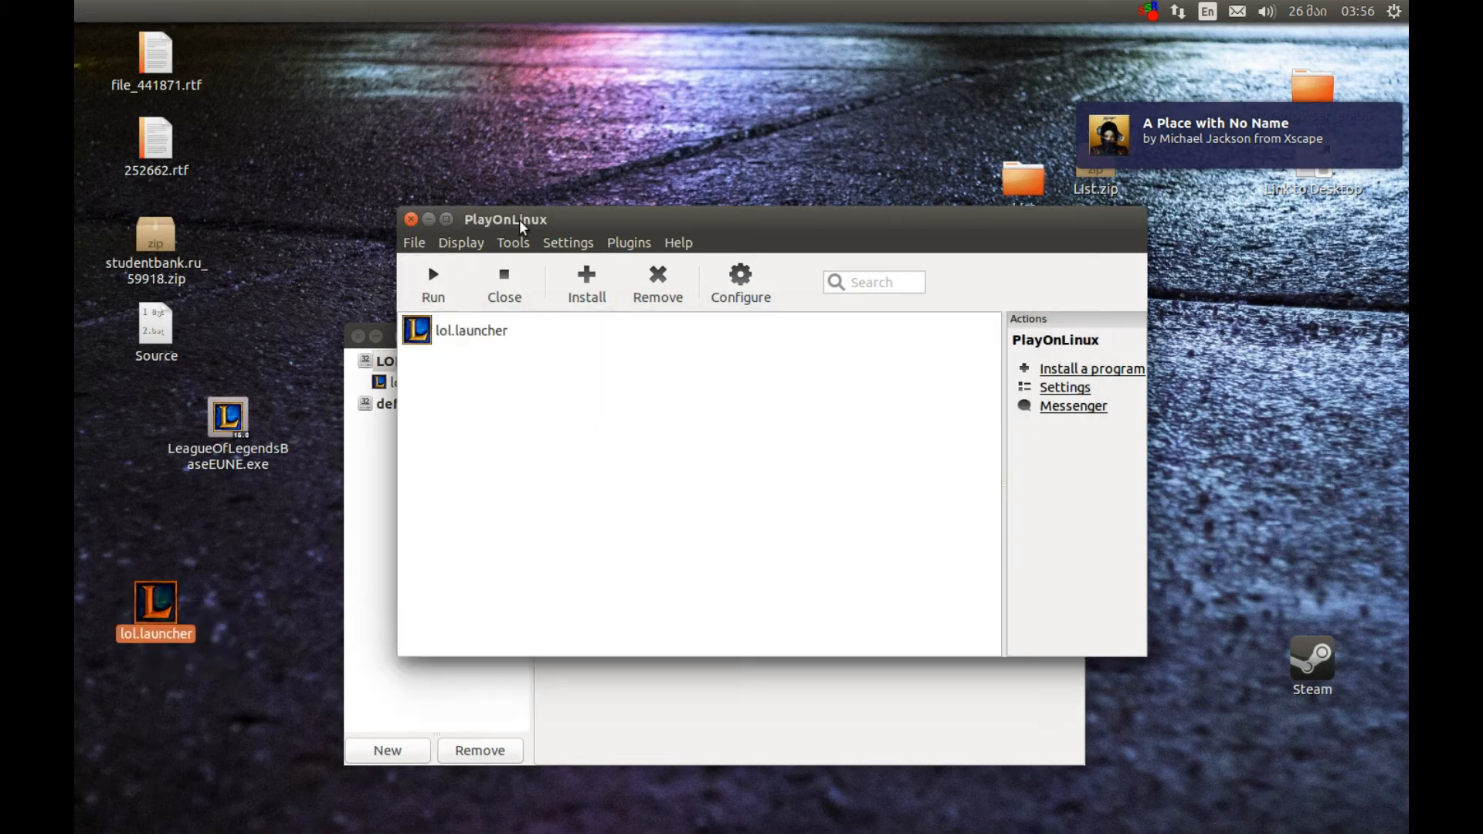
pyautogui.click(457, 334)
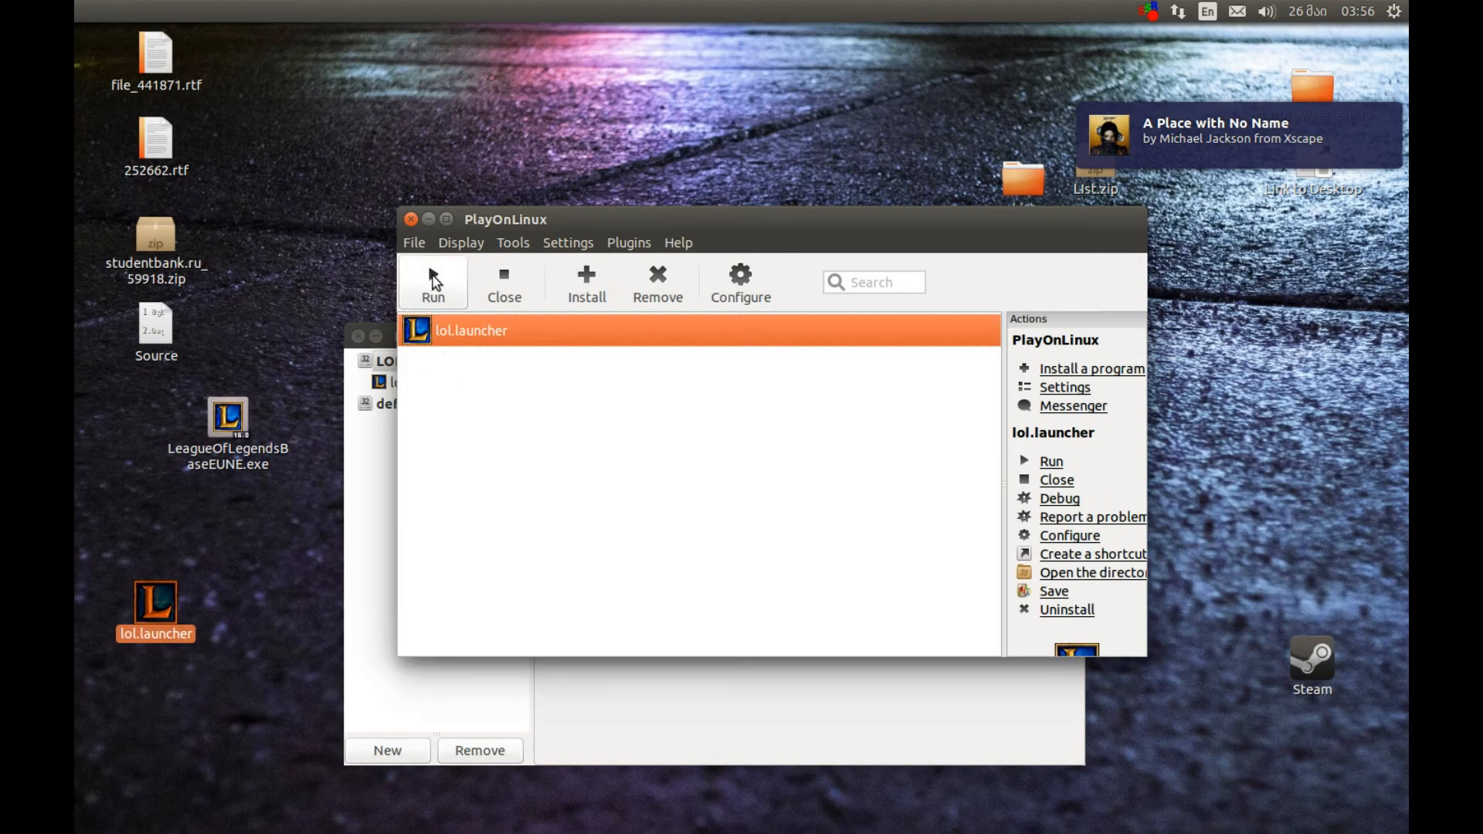
pyautogui.click(433, 279)
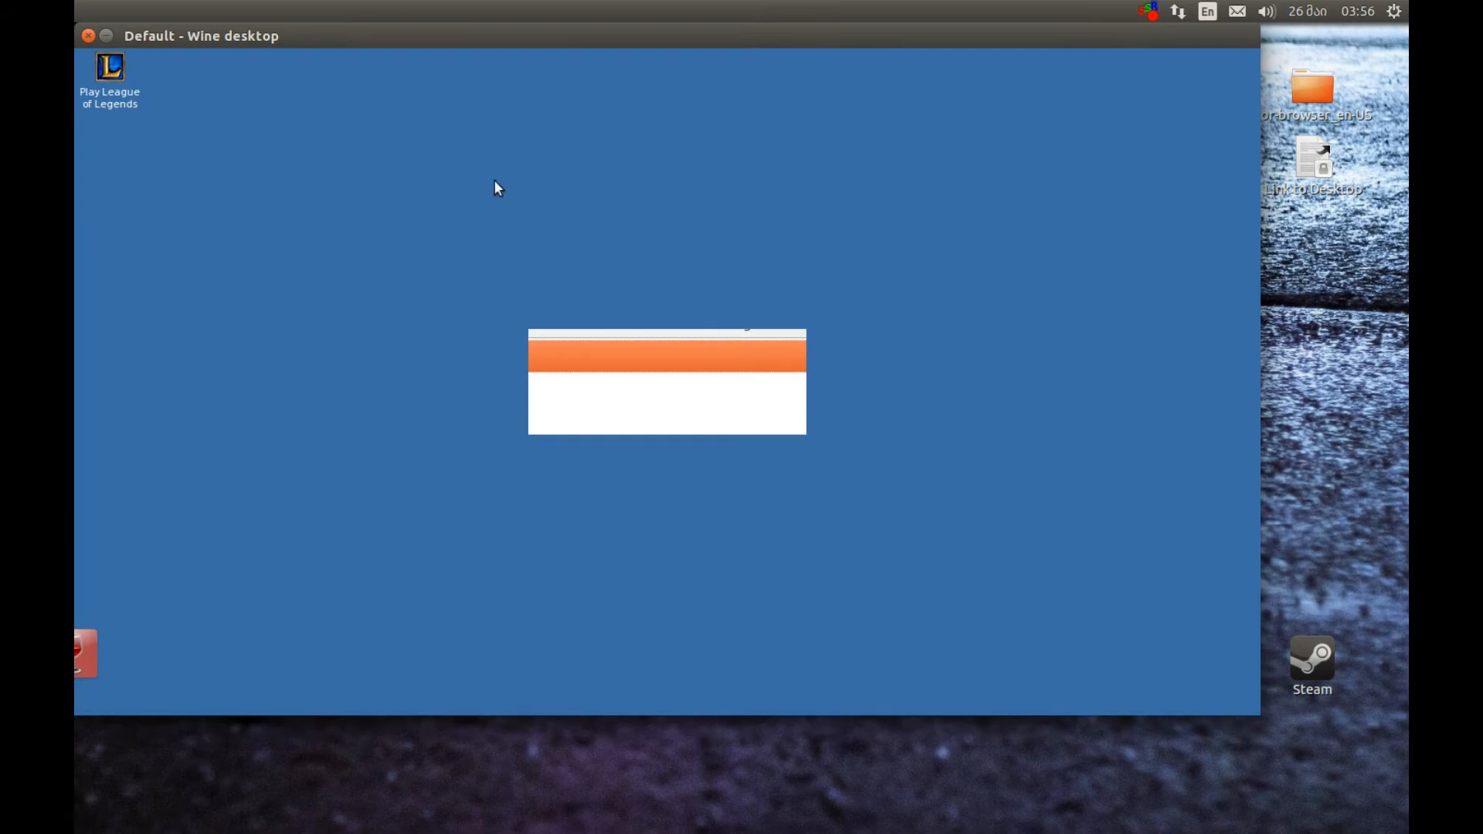
pyautogui.moveTo(443, 43); pyautogui.dragTo(471, 109)
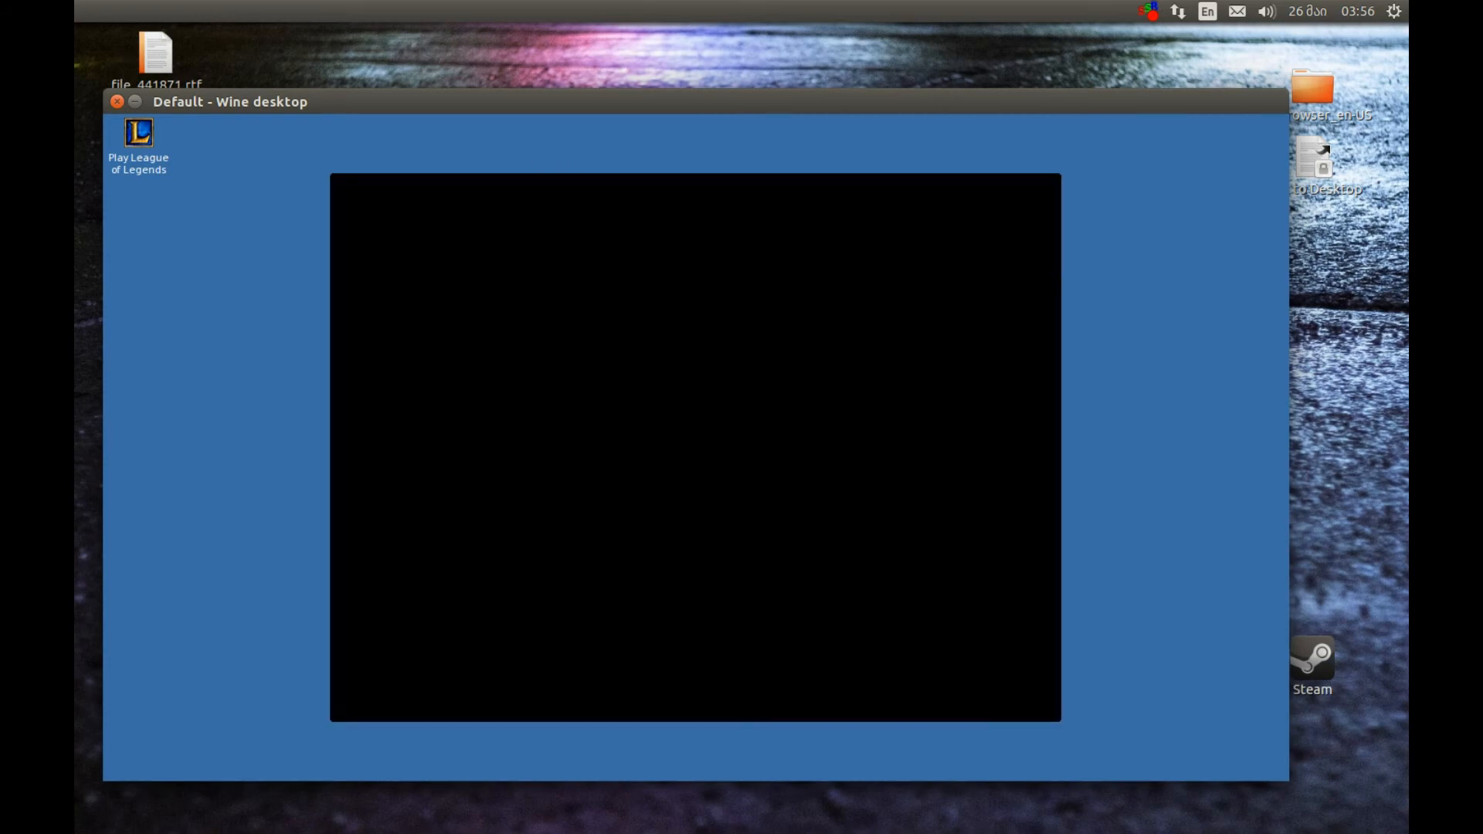
# Accept the Terms of Use in the League of Legends launcher and save EU Nordic & East as the region
pyautogui.click(645, 572)
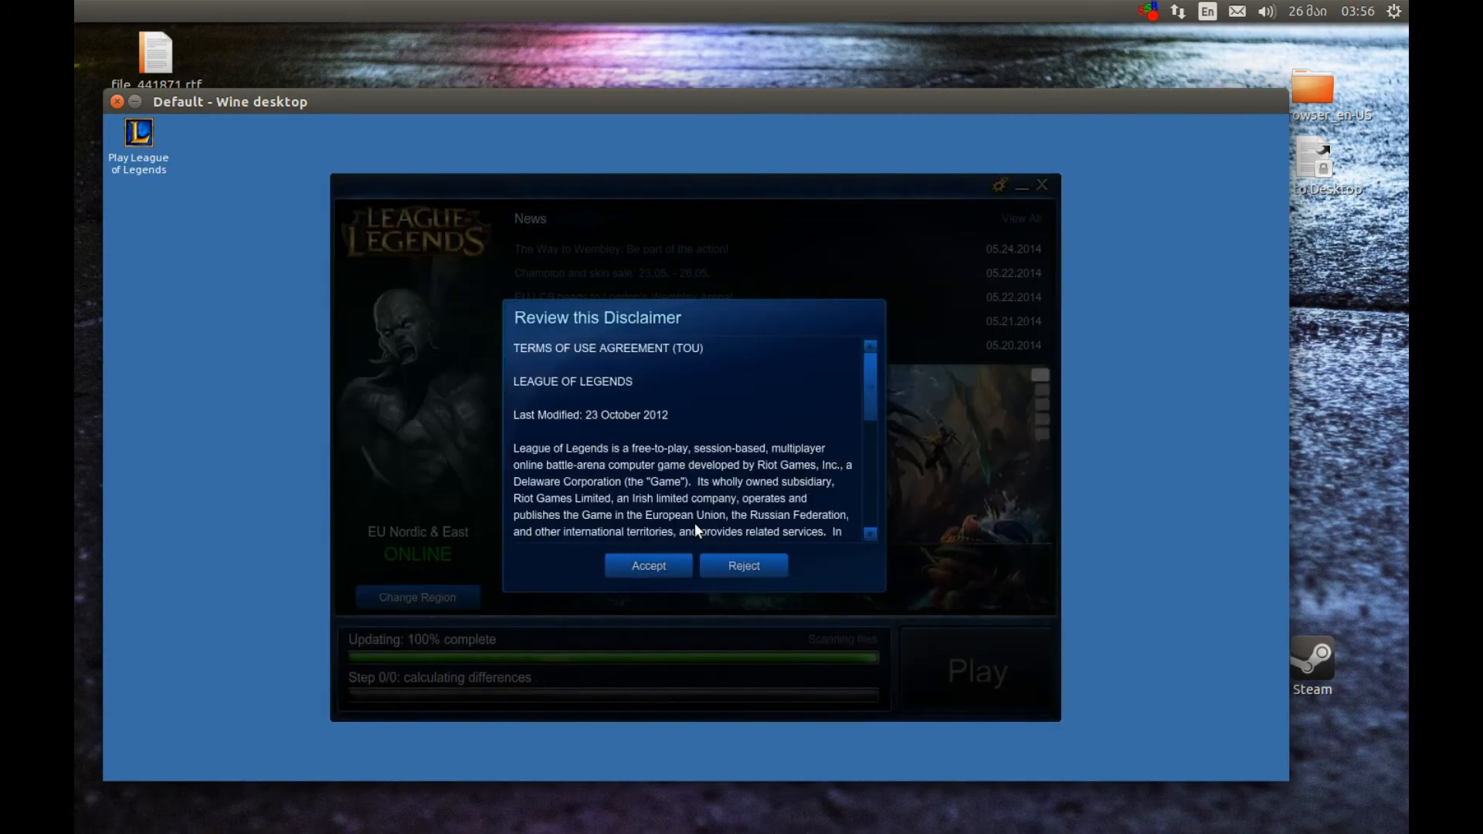
pyautogui.click(649, 573)
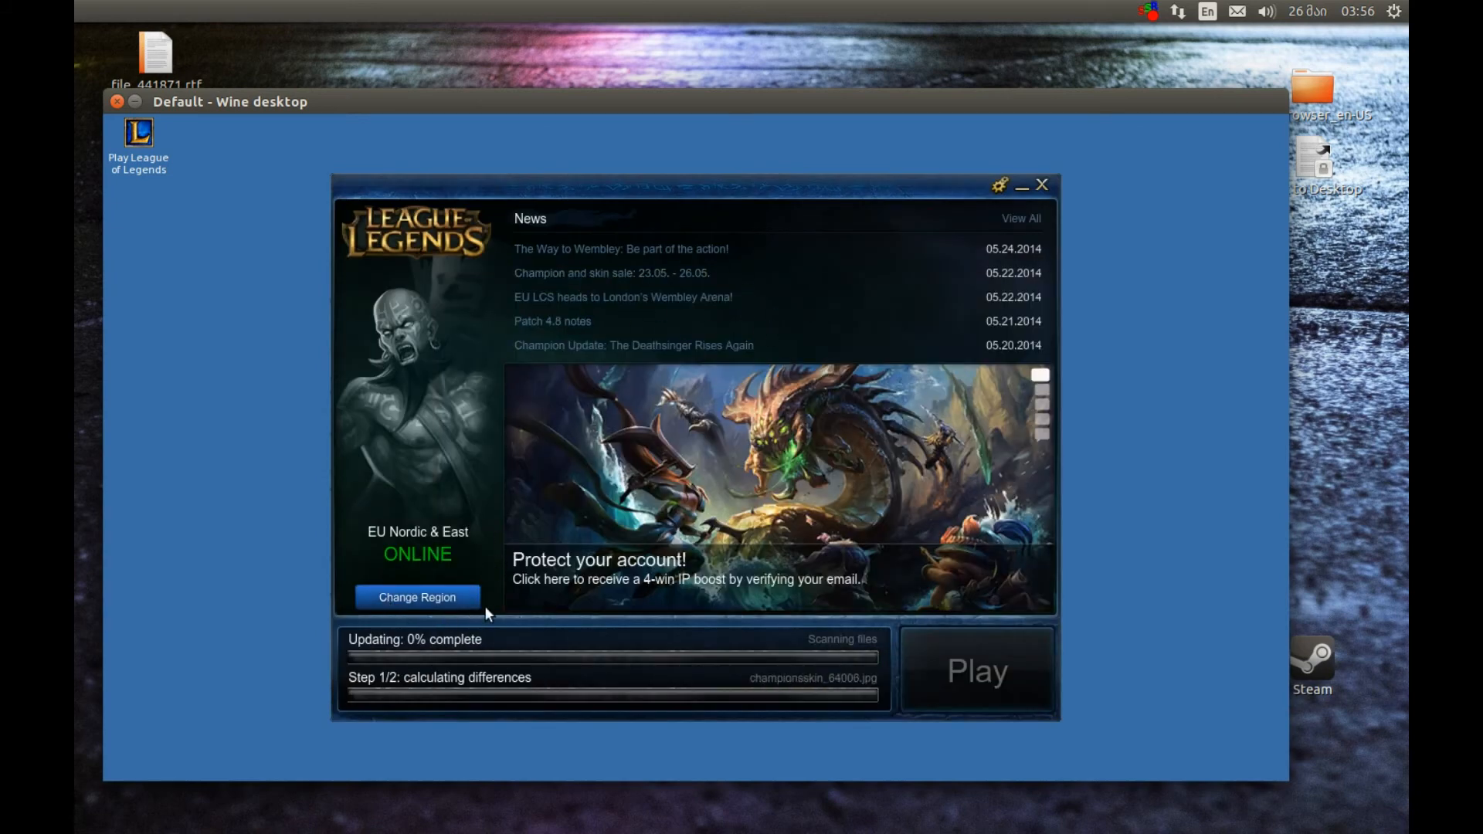
pyautogui.click(400, 598)
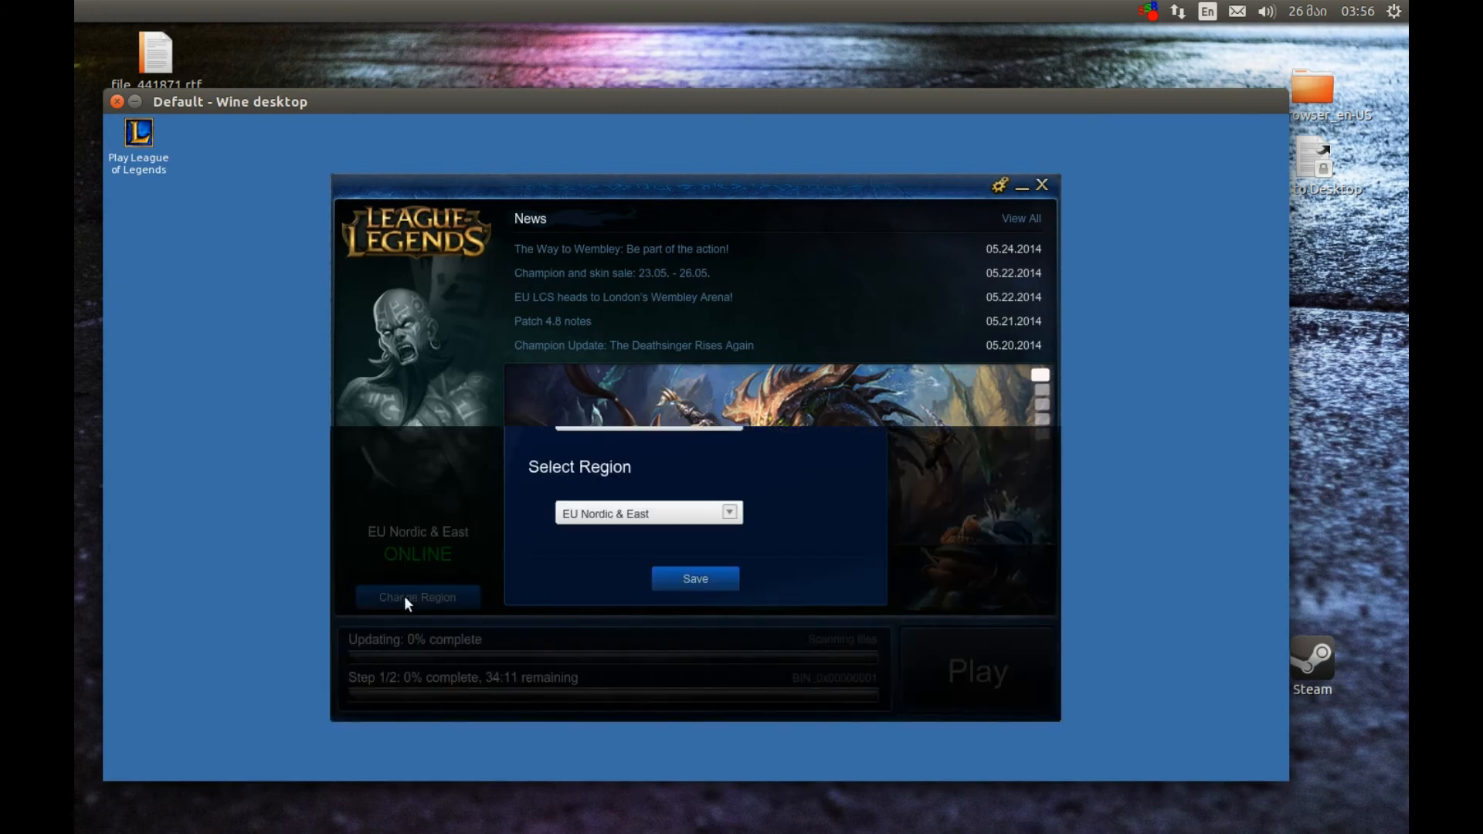
pyautogui.click(630, 522)
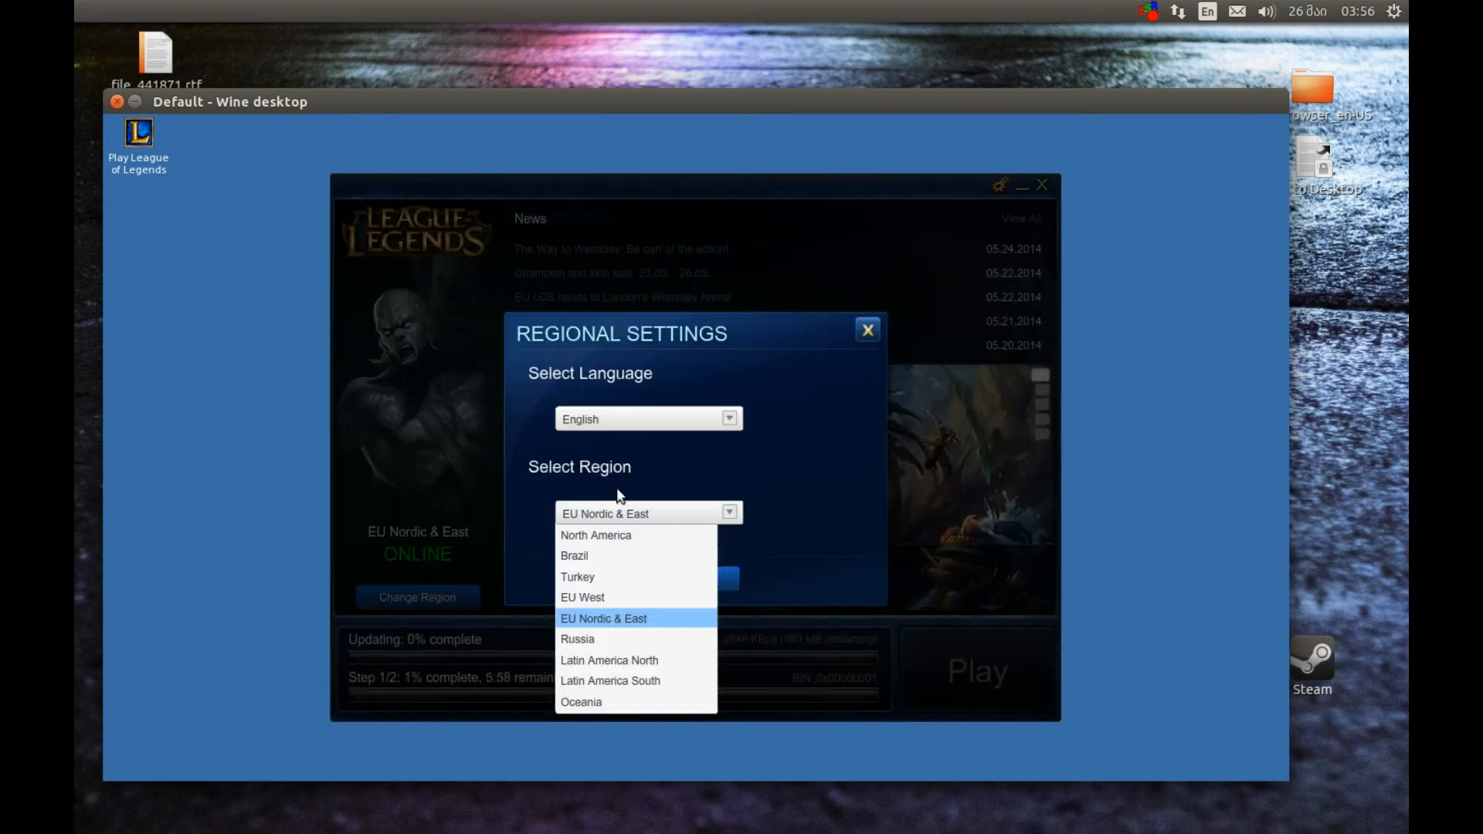
pyautogui.click(594, 616)
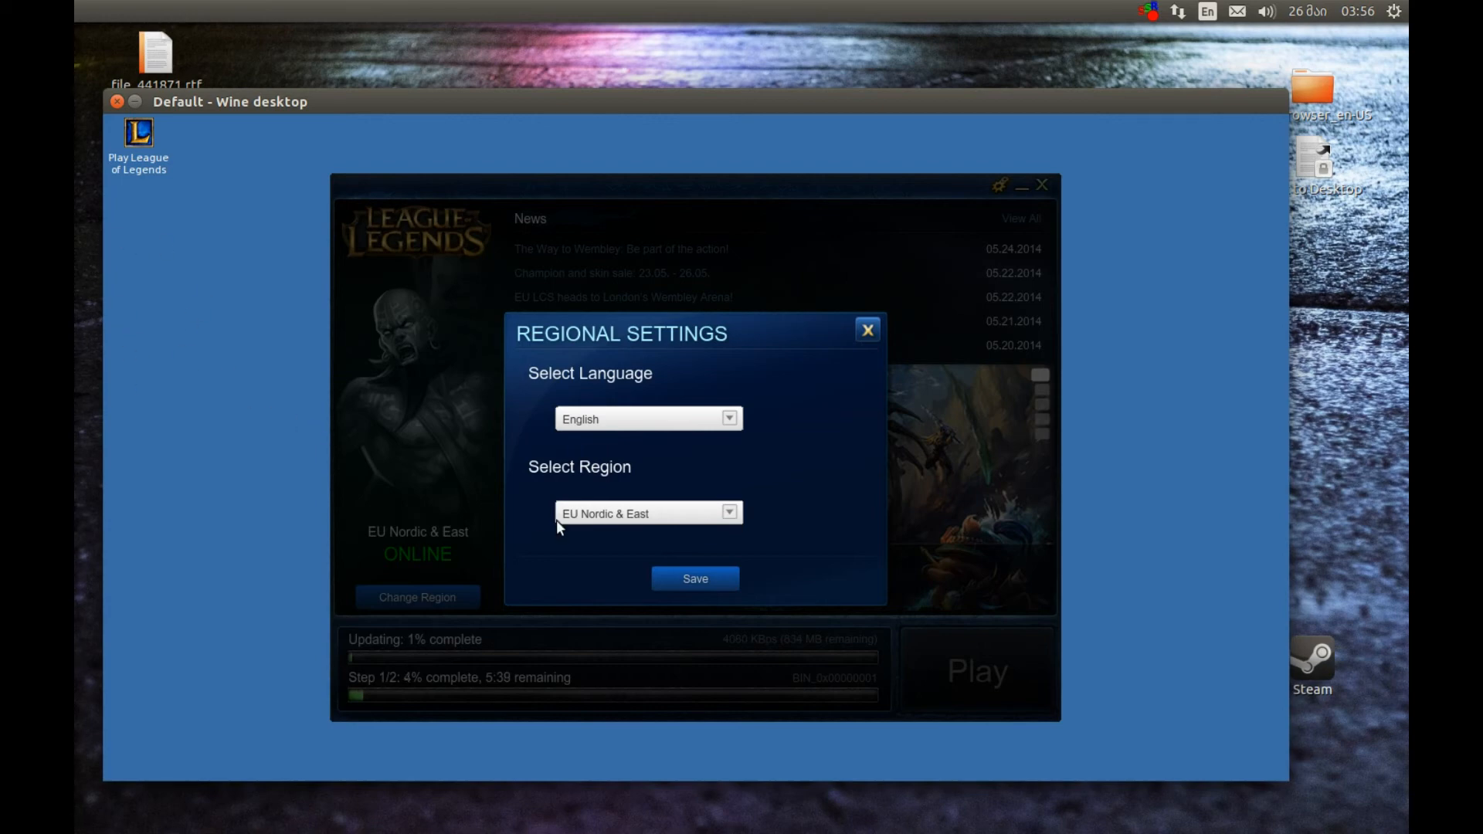
pyautogui.click(688, 587)
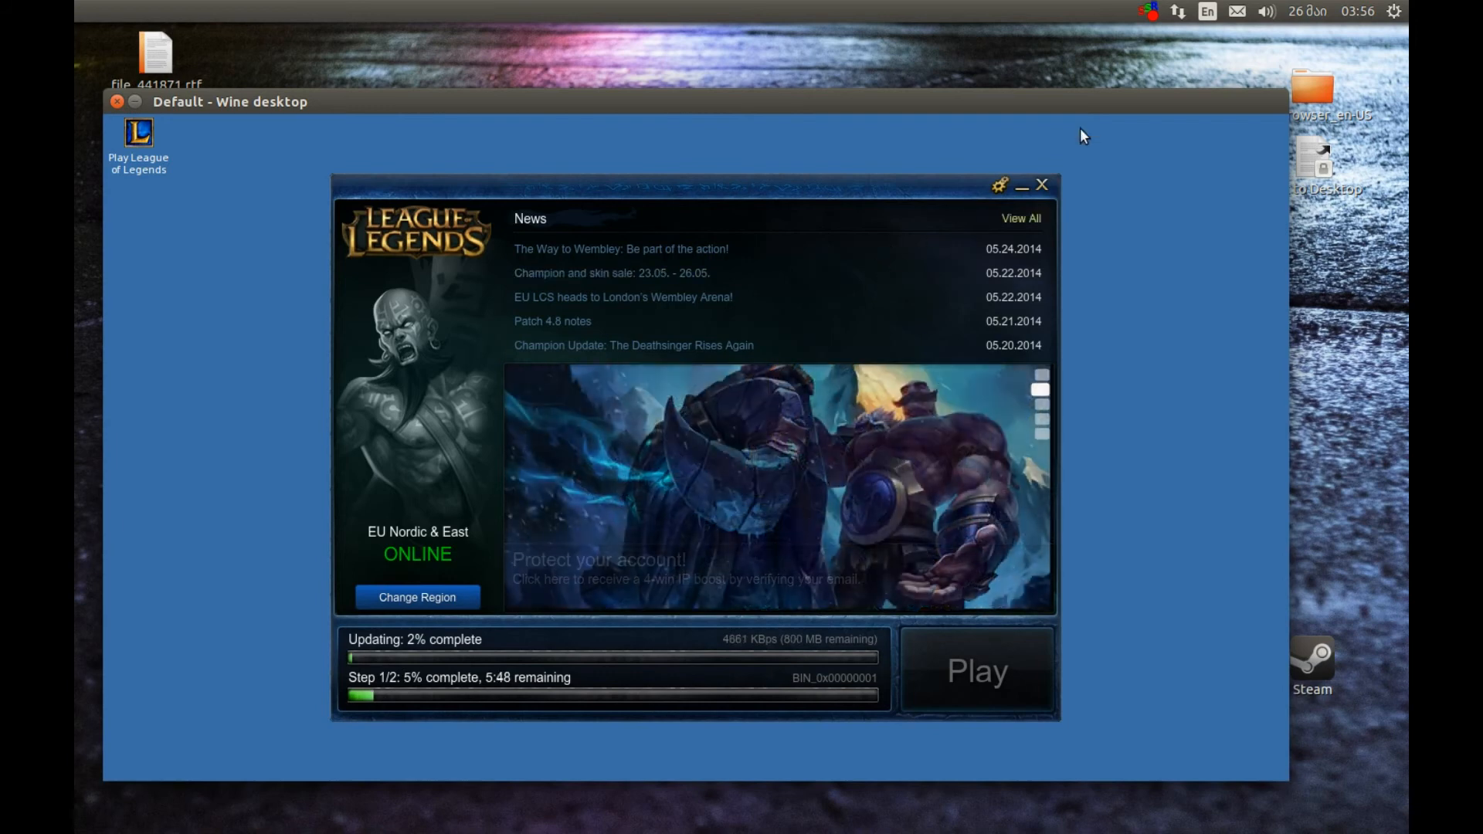
pyautogui.click(1149, 11)
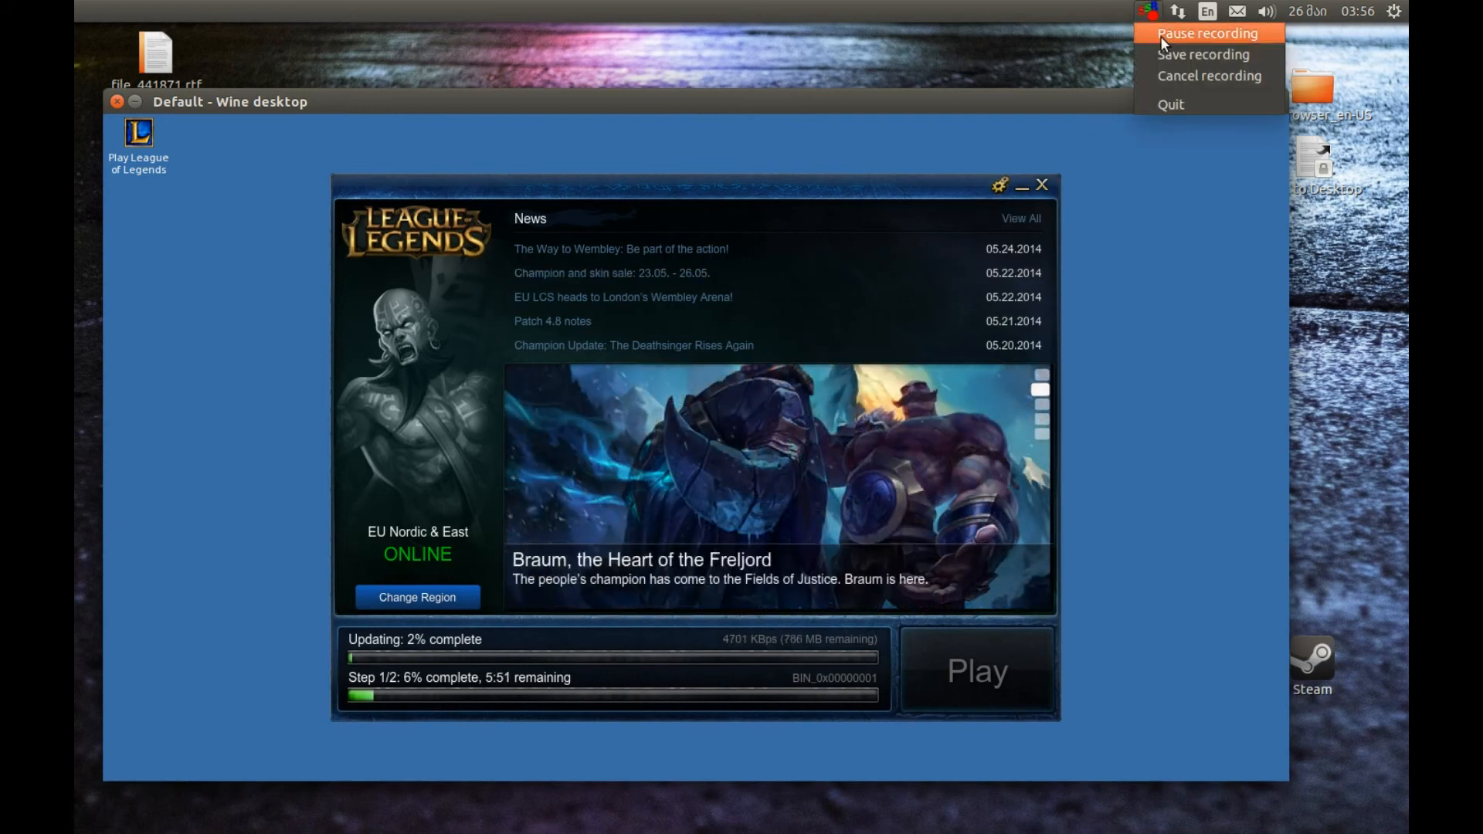
pyautogui.click(1160, 34)
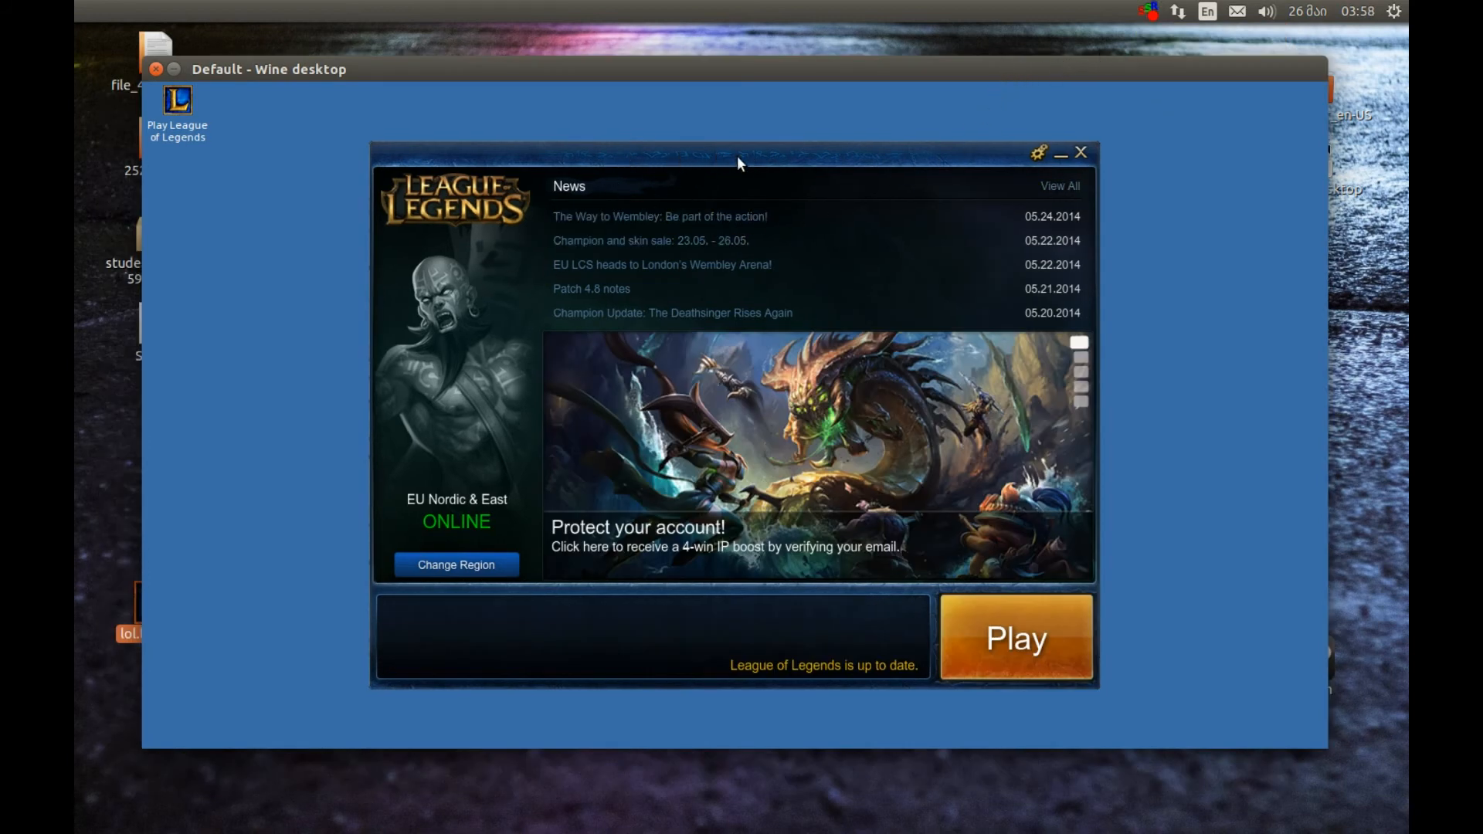
# Reposition the League of Legends launcher within the Wine desktop and start the game
pyautogui.moveTo(737, 155); pyautogui.dragTo(680, 132)
pyautogui.click(904, 641)
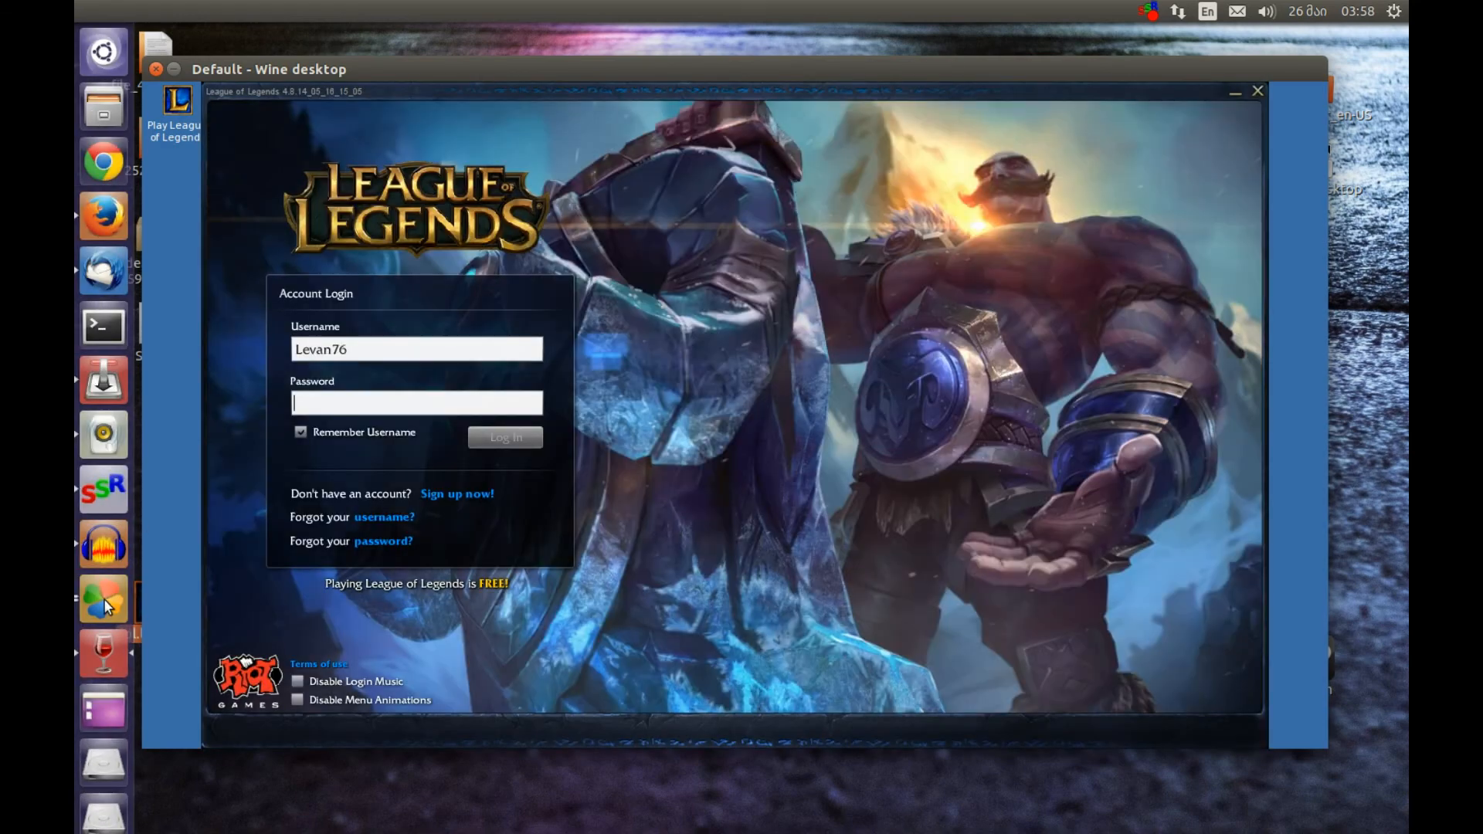
# Switch to the PlayOnLinux configuration window, examine the Wine tools available for lol.launcher, and close the window
pyautogui.click(105, 601)
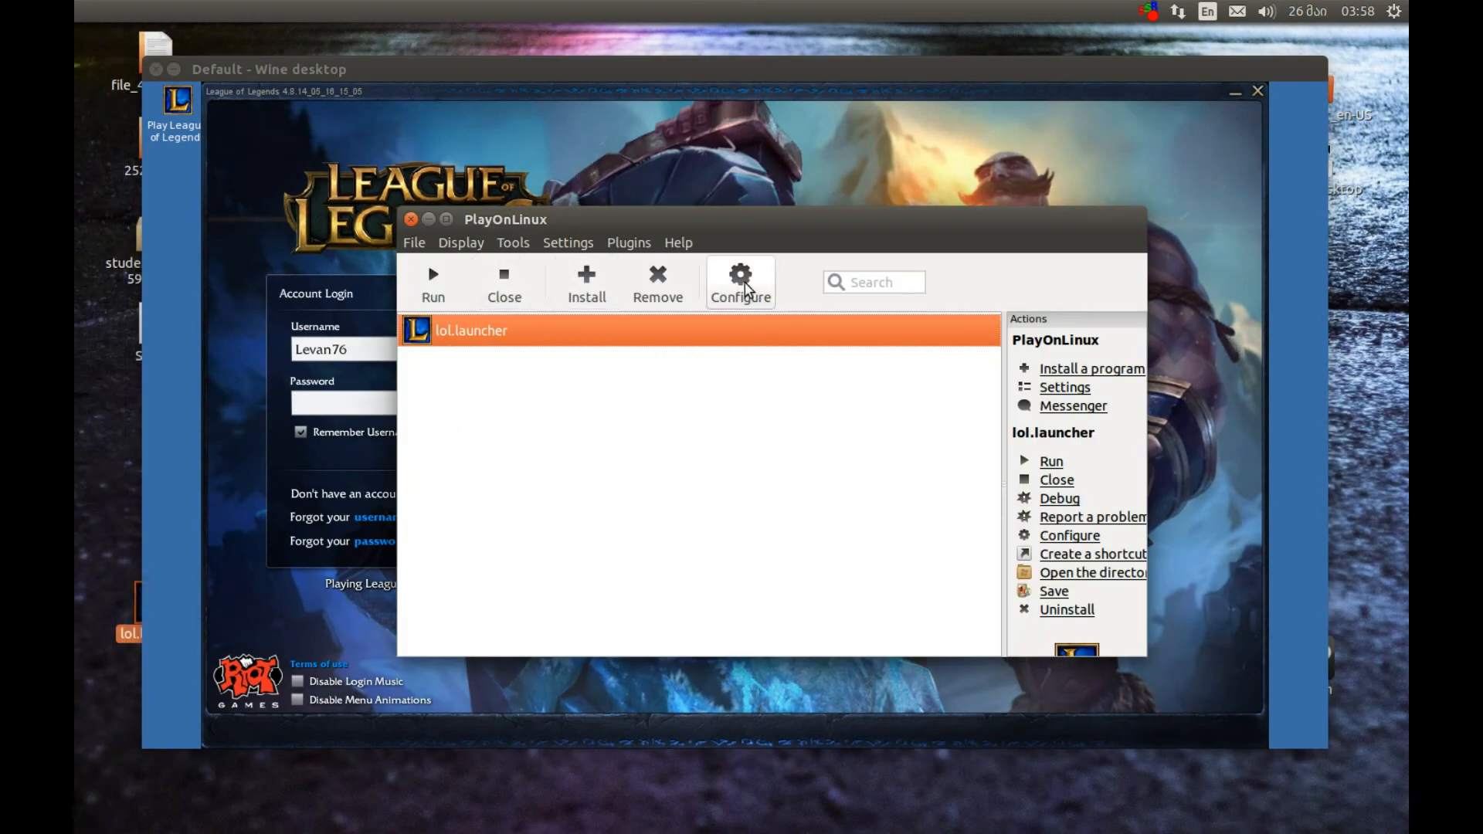
pyautogui.click(108, 600)
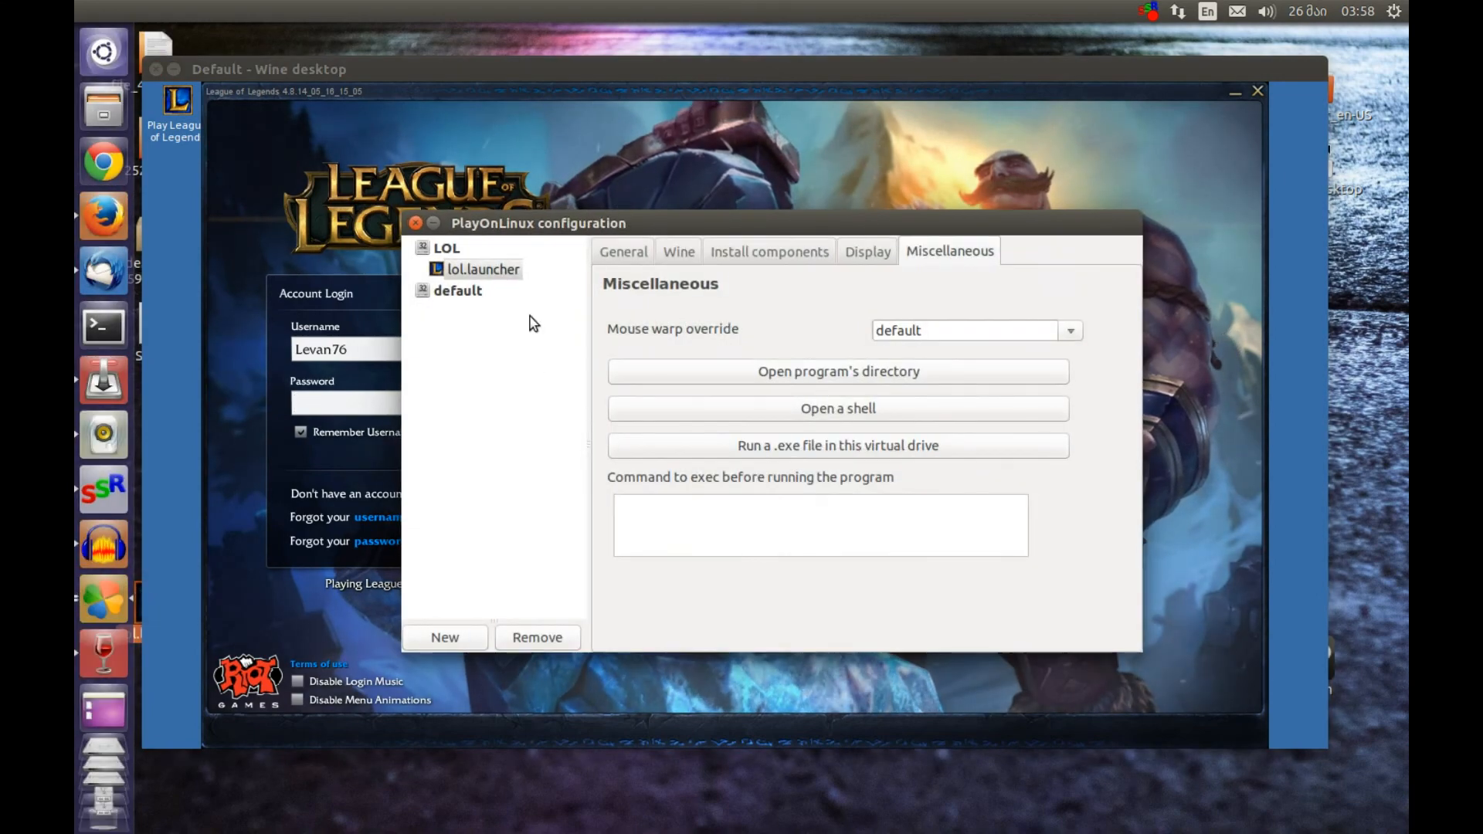
pyautogui.click(680, 256)
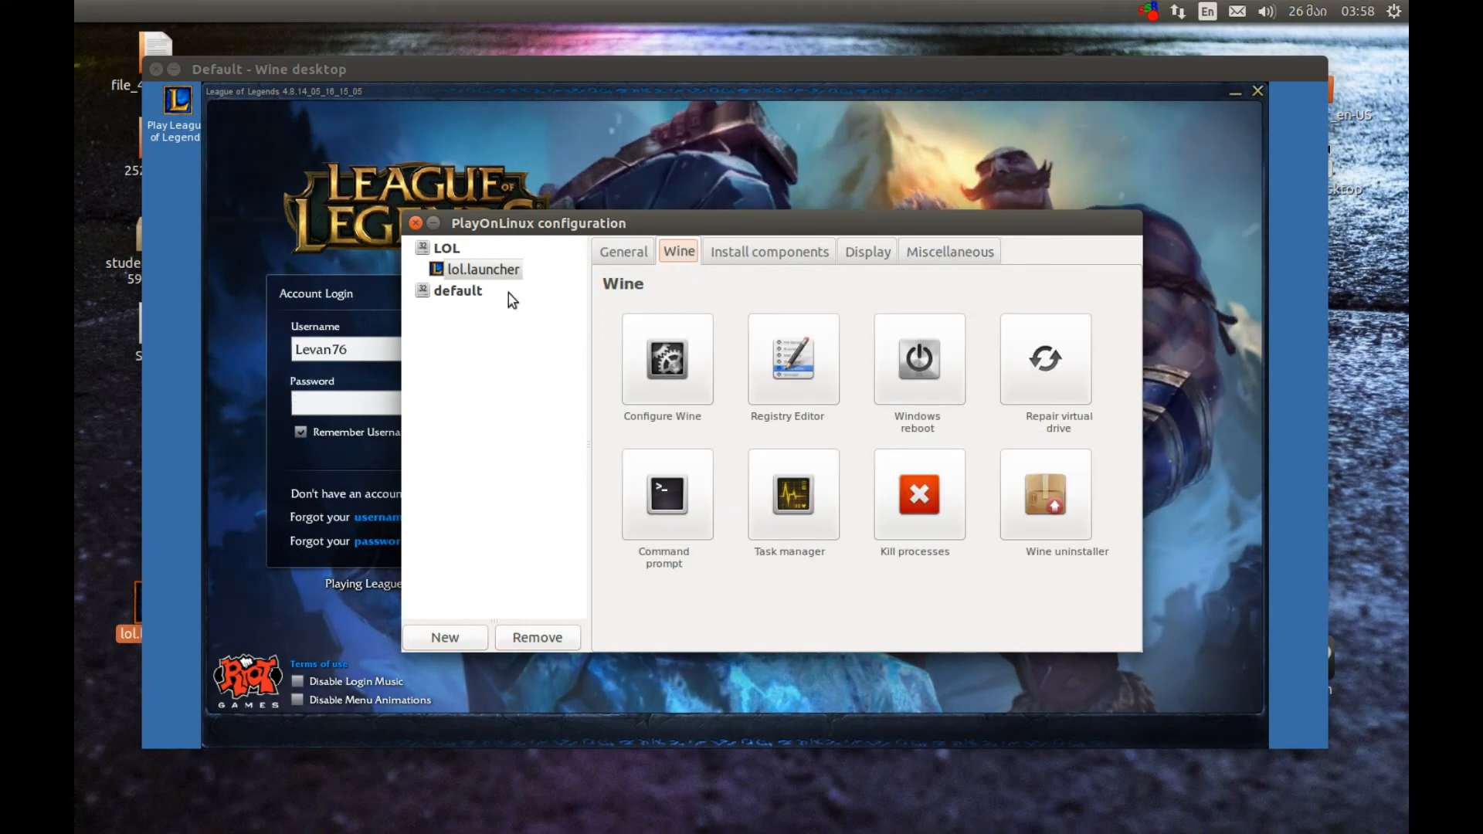
pyautogui.click(415, 223)
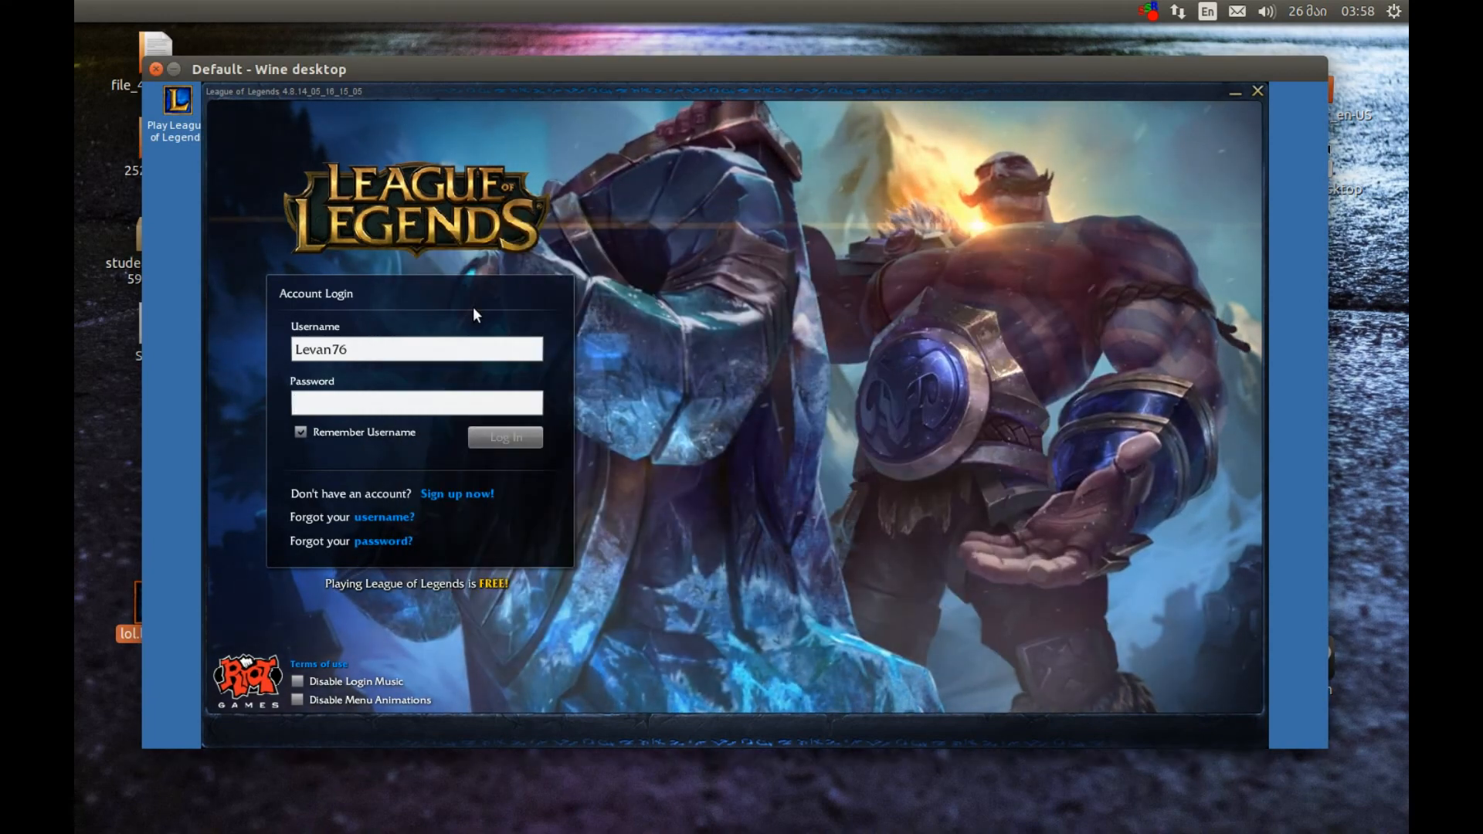
# Try to log in to League of Legends with the account password and dismiss the resulting dialog
pyautogui.click(405, 399)
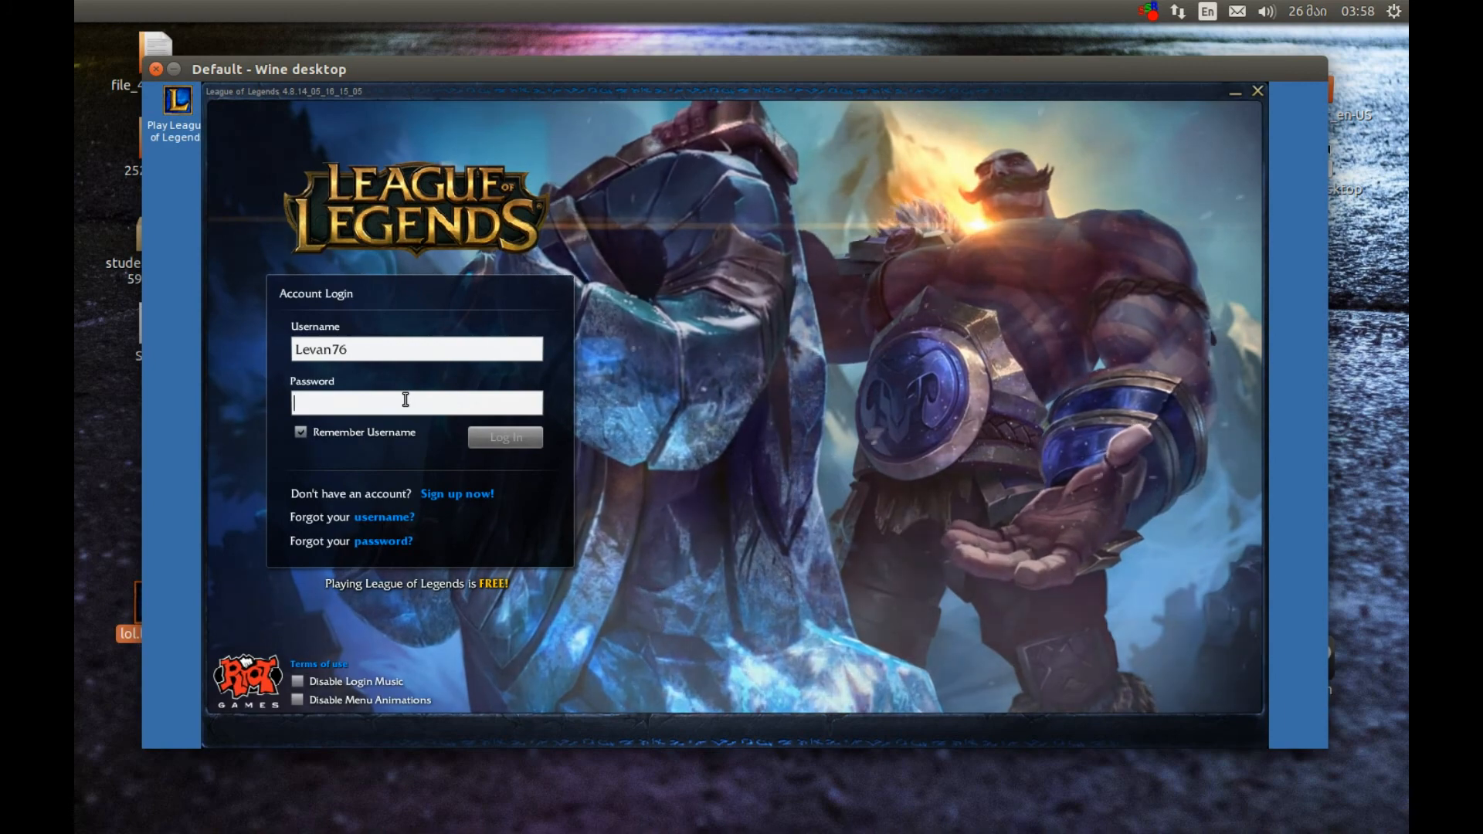
pyautogui.write('*********')
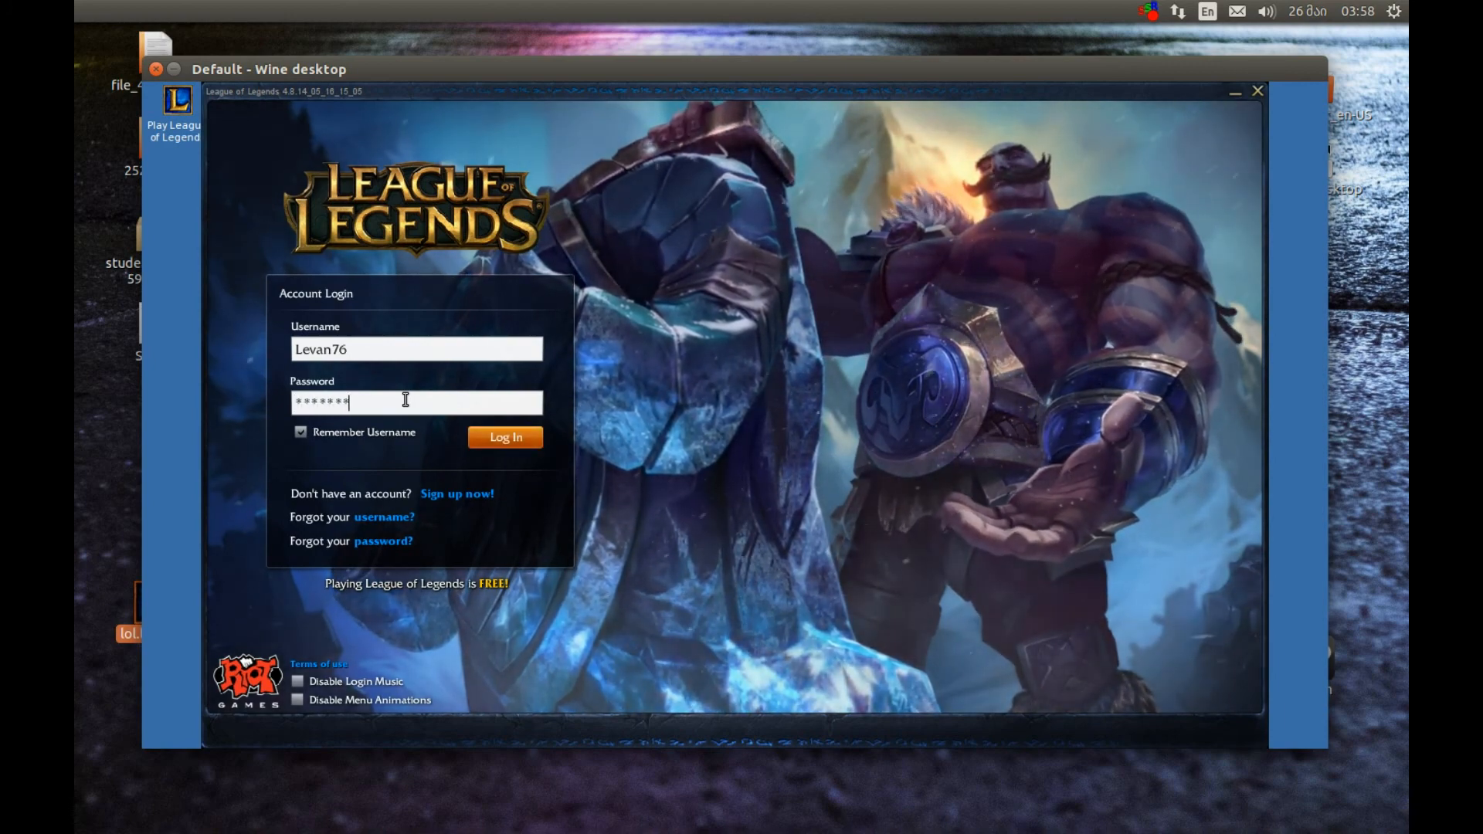
pyautogui.click(477, 438)
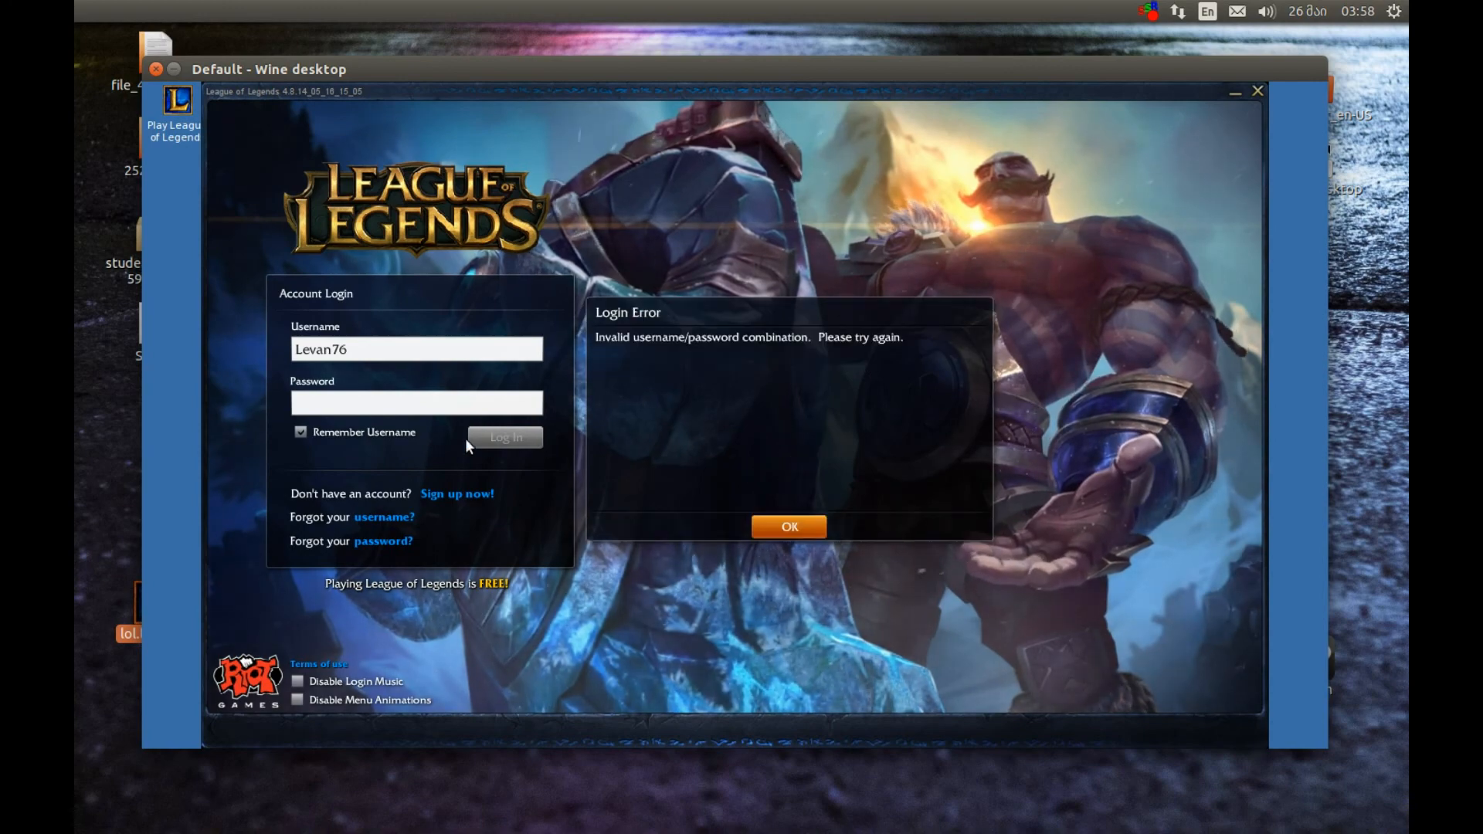
pyautogui.click(786, 522)
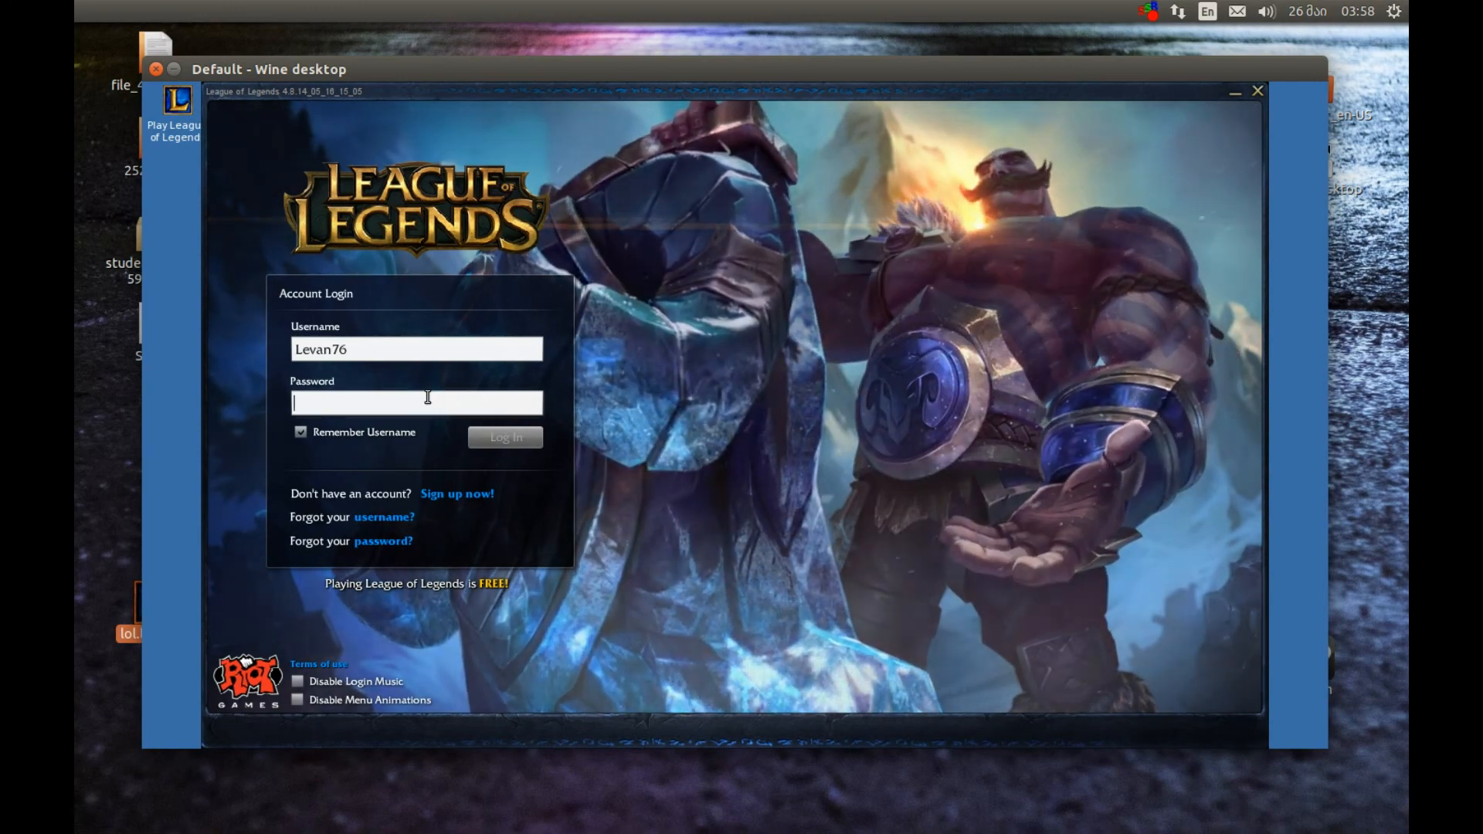
# Enter the account password again, correcting the mistyped characters, and log in to the League of Legends client
pyautogui.write('***')
pyautogui.press('BackSpace')
pyautogui.press('BackSpace')
pyautogui.press('BackSpace')
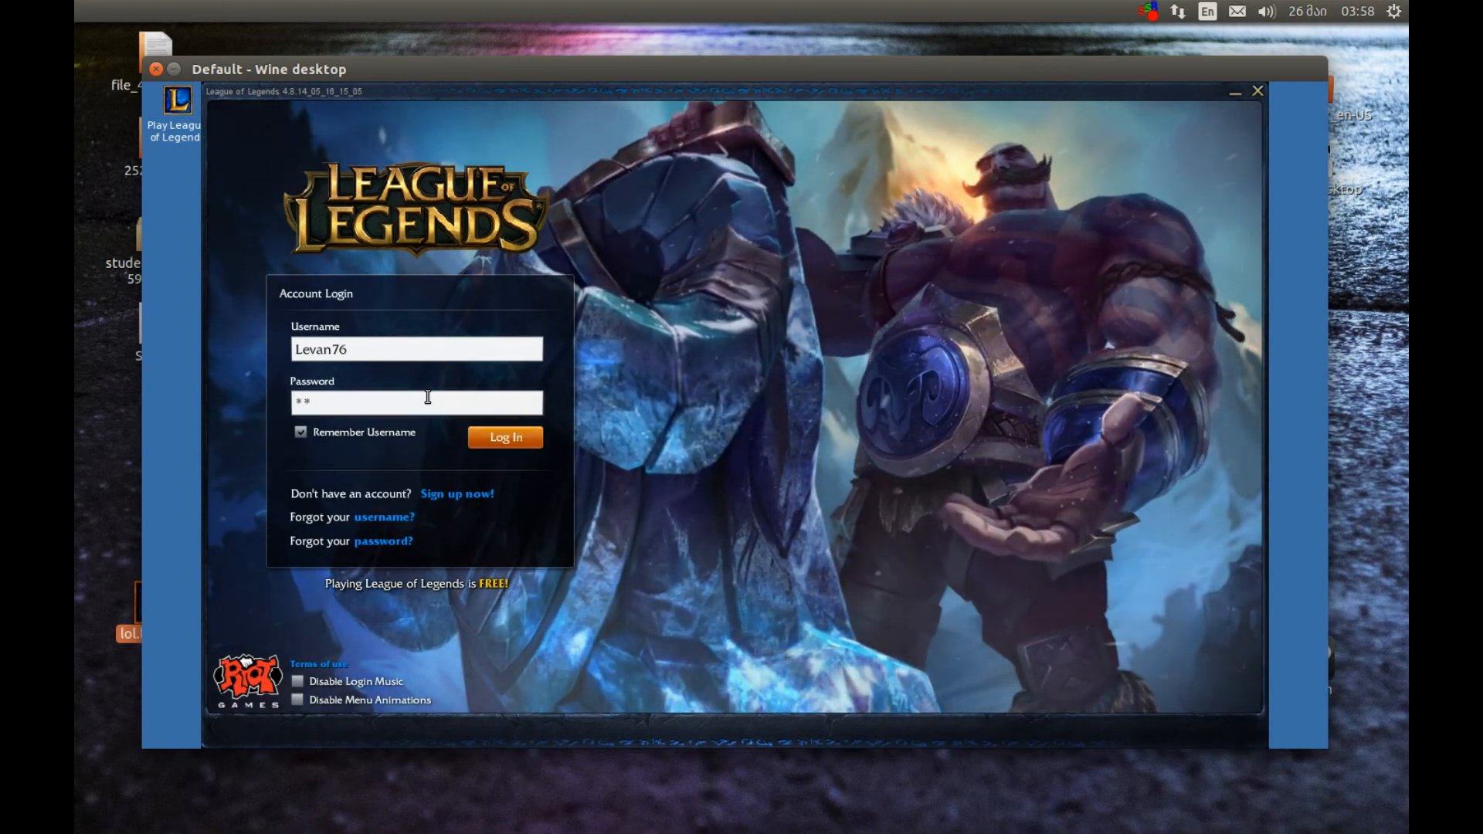
pyautogui.write('**********')
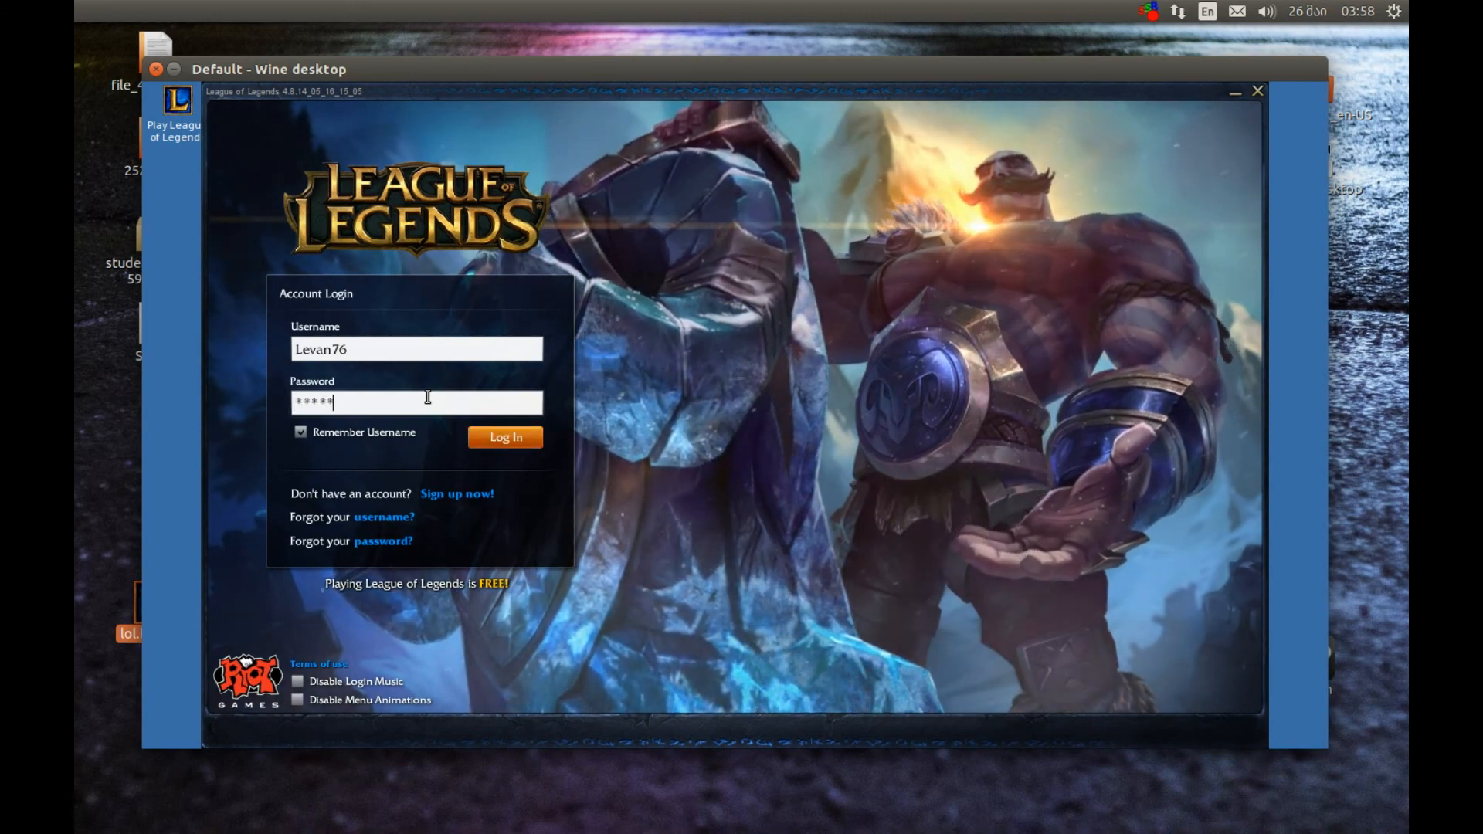
pyautogui.click(505, 437)
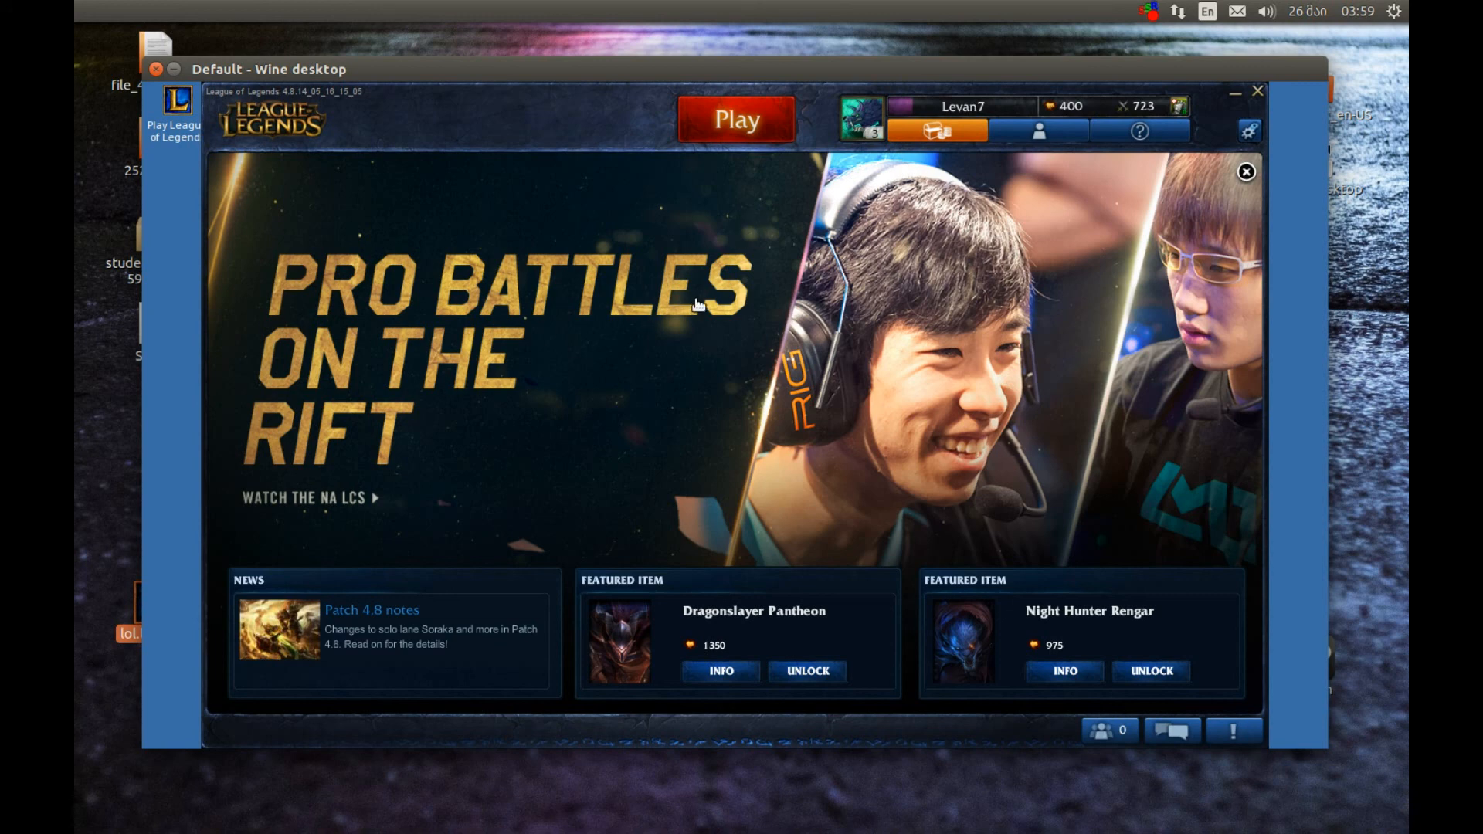
pyautogui.click(1149, 12)
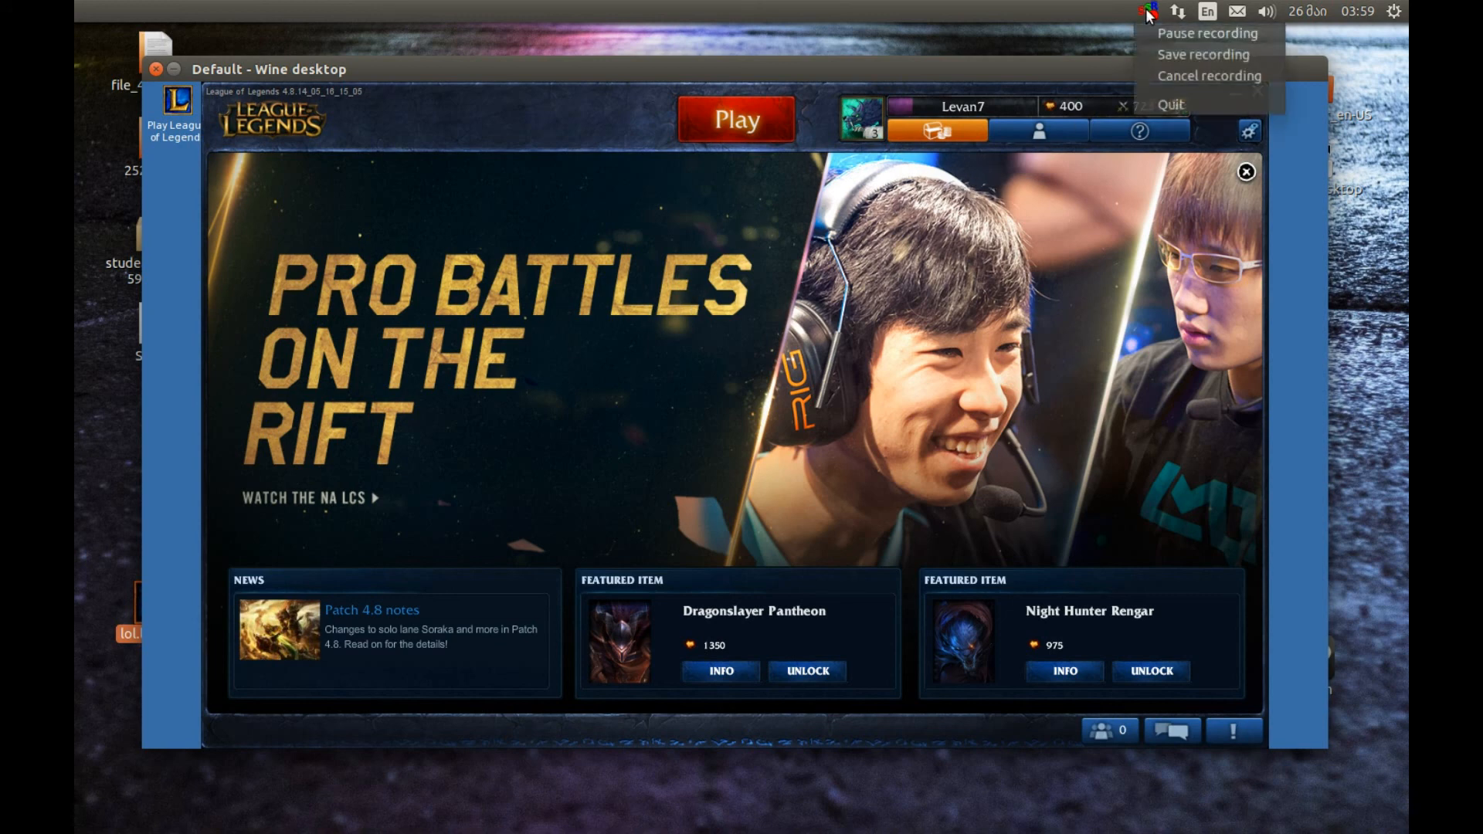